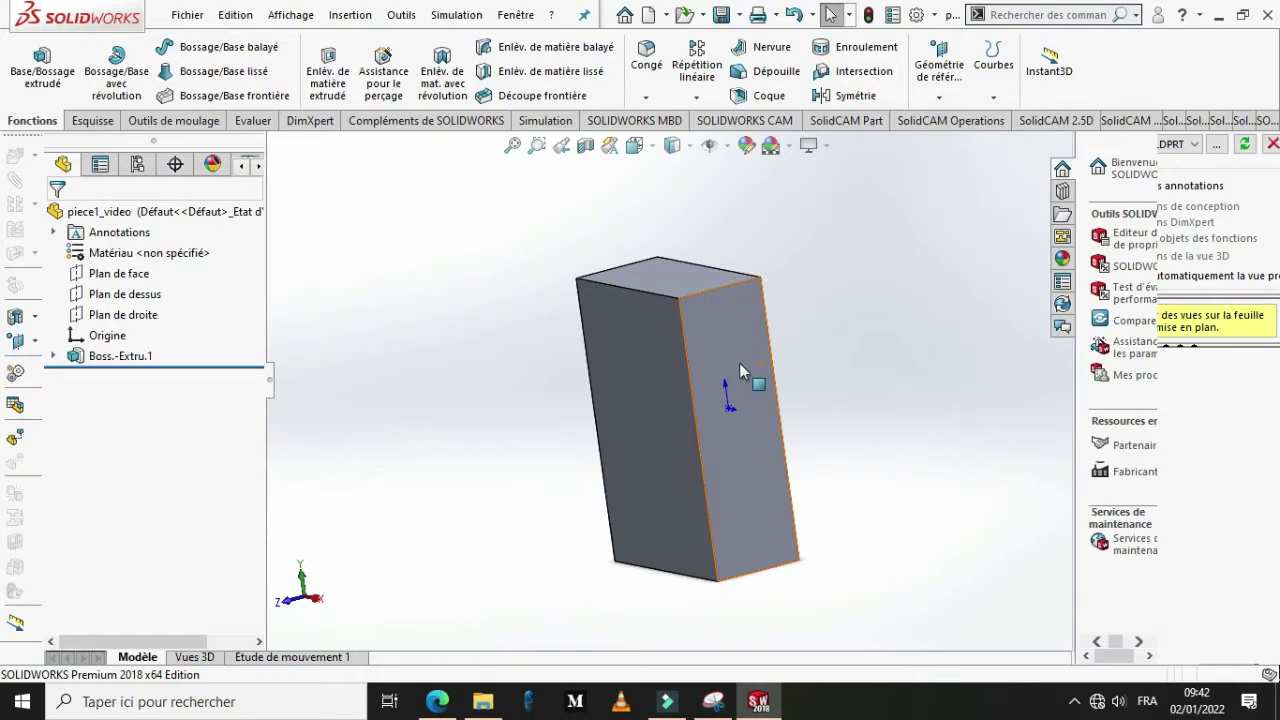
key("Left")
key("Left")
key("Left")
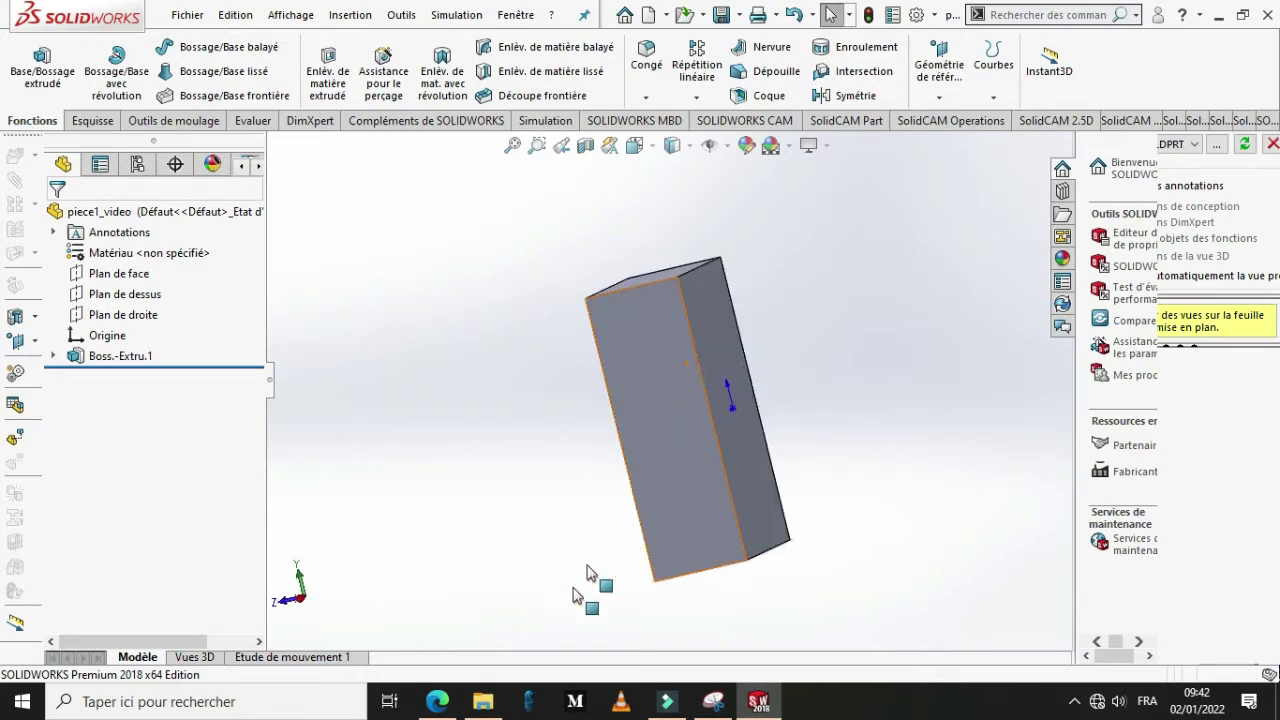
Step: Switch to the exercise PDF in Microsoft Edge, read the required part dimensions in the statement, and return to SOLIDWORKS
mouse_move(457, 706)
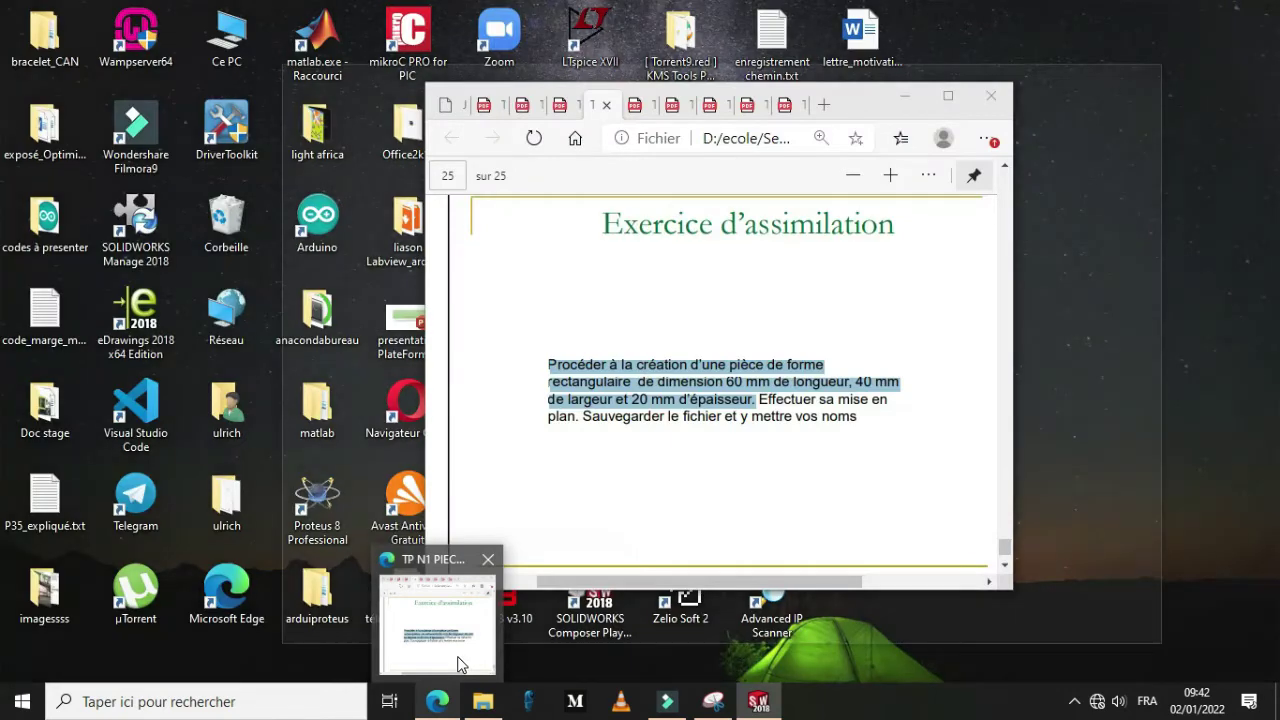
left_click(460, 664)
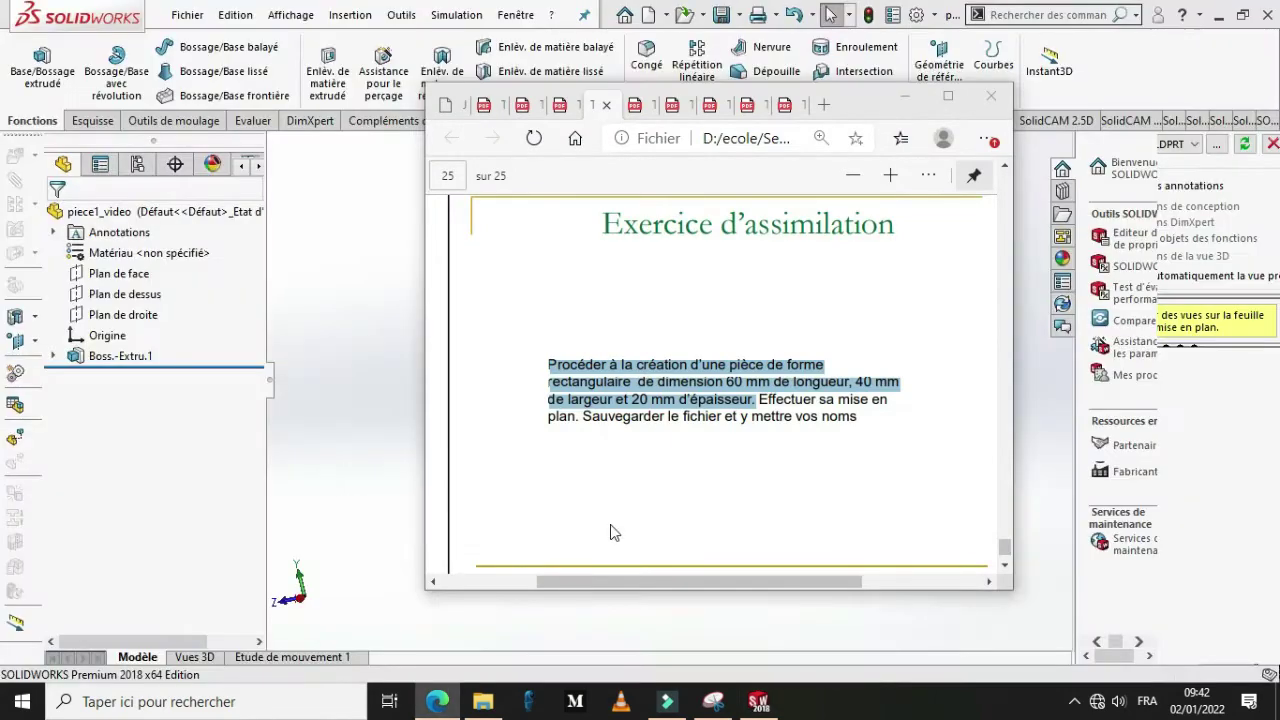
left_click(601, 369)
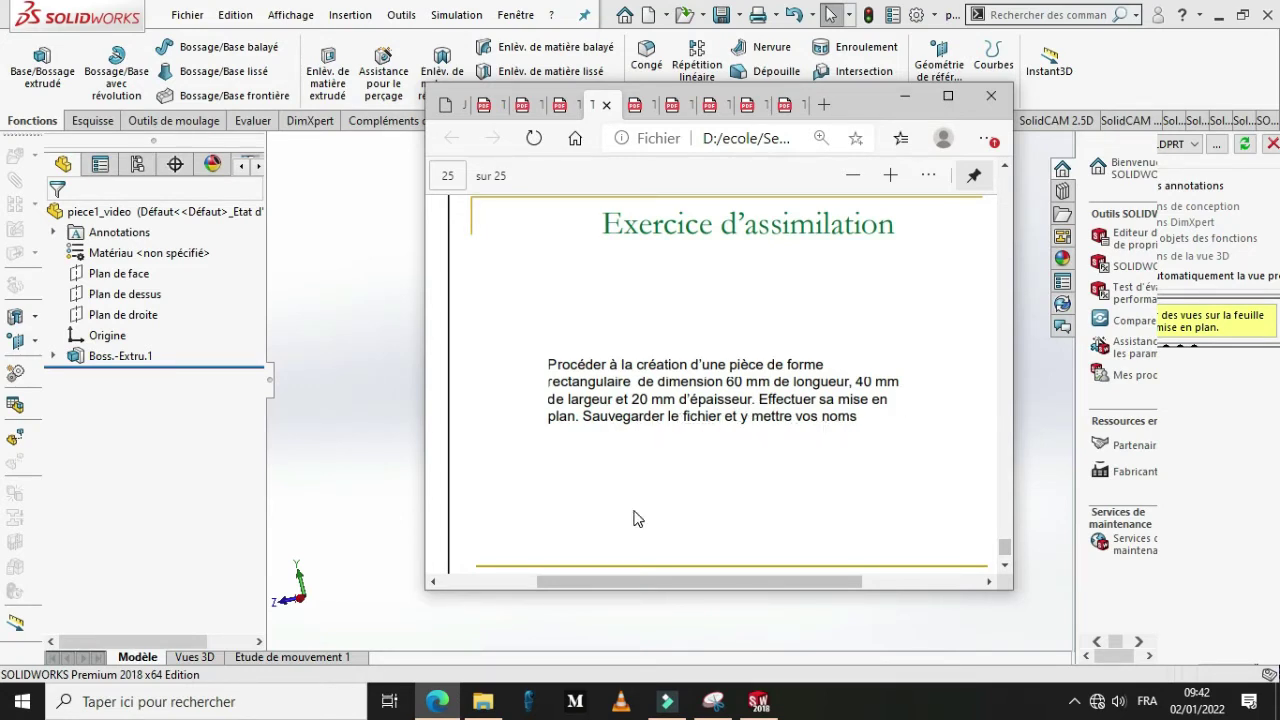
left_click(546, 364)
left_click_drag(547, 364, 755, 399)
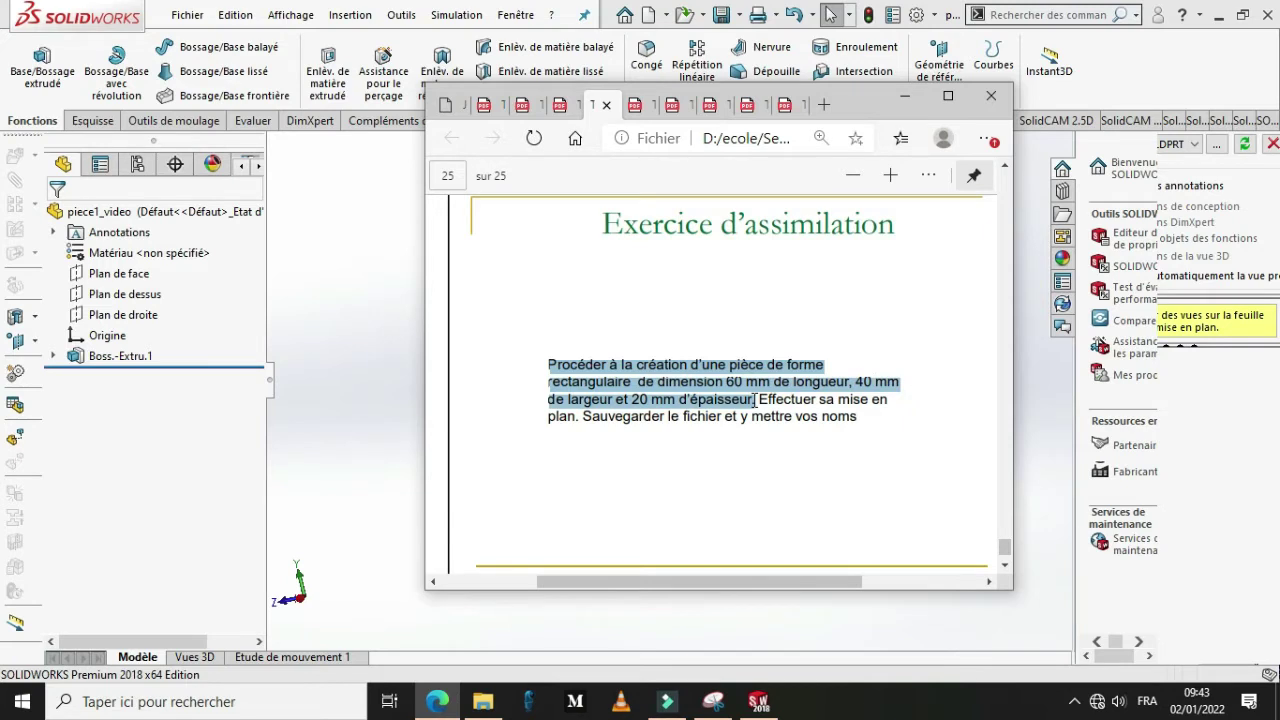
left_click(415, 426)
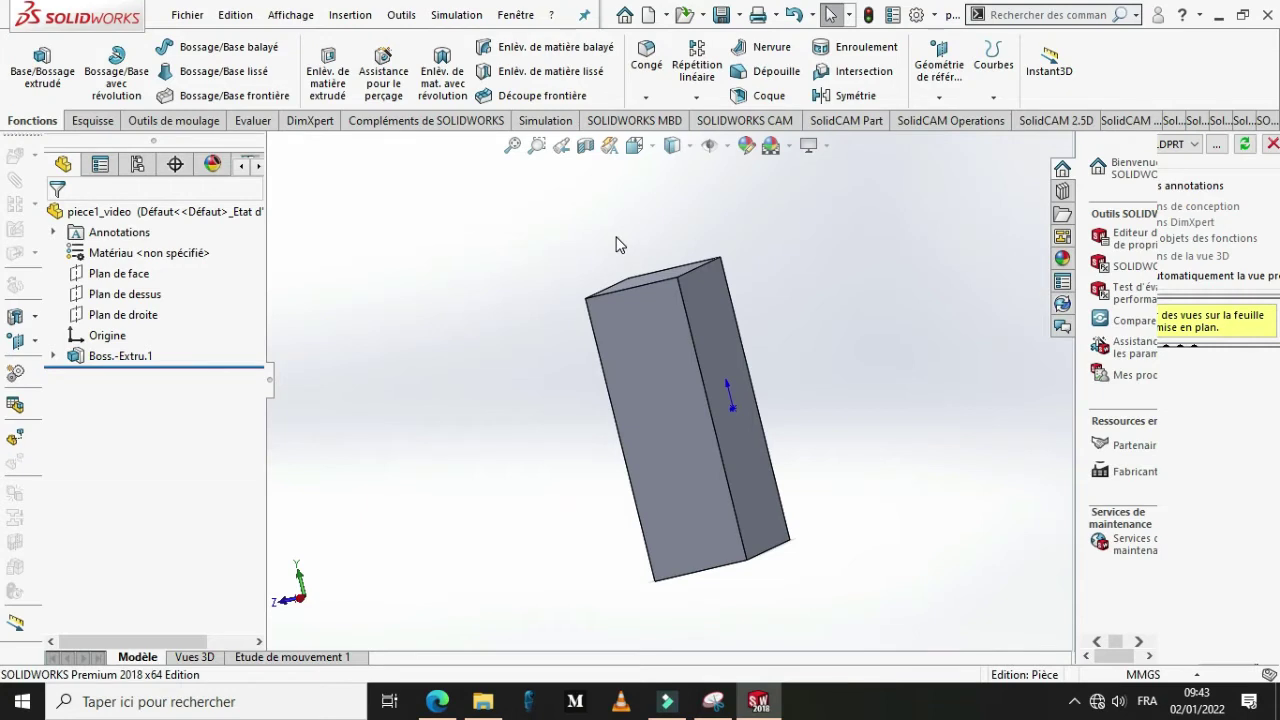
Step: Create a new part document, accepting the empty template
left_click(177, 16)
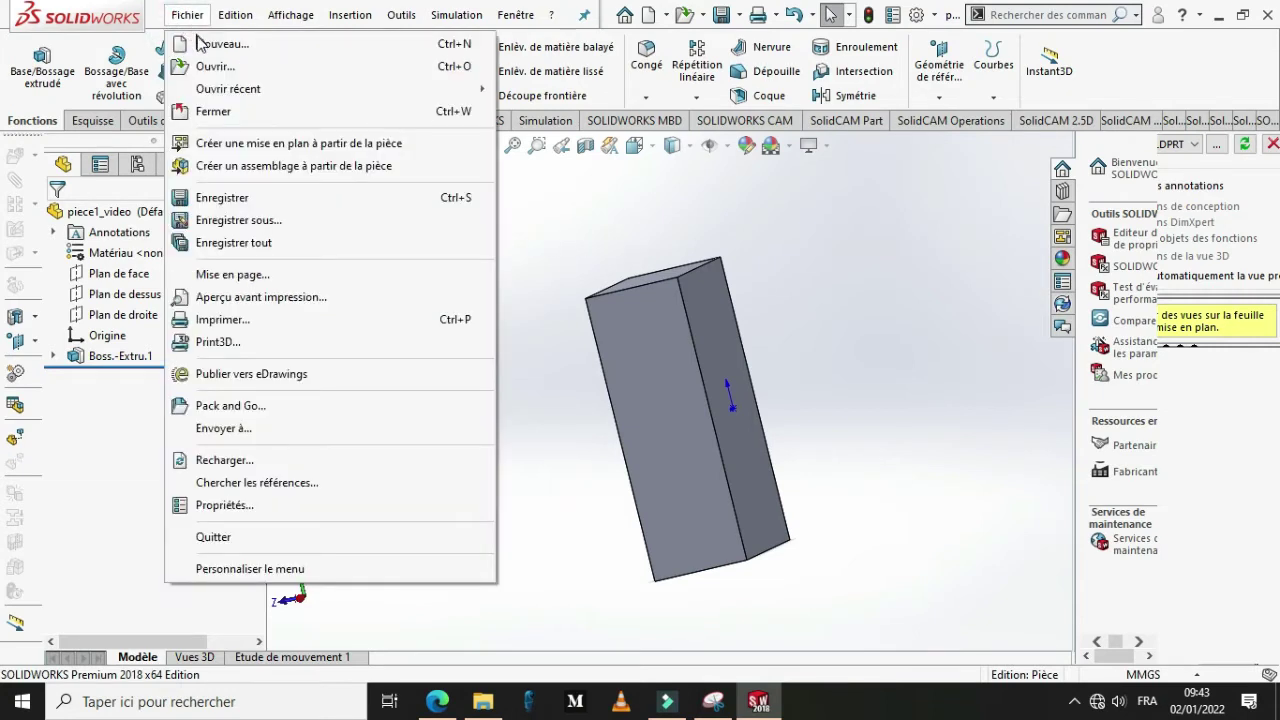
left_click(200, 45)
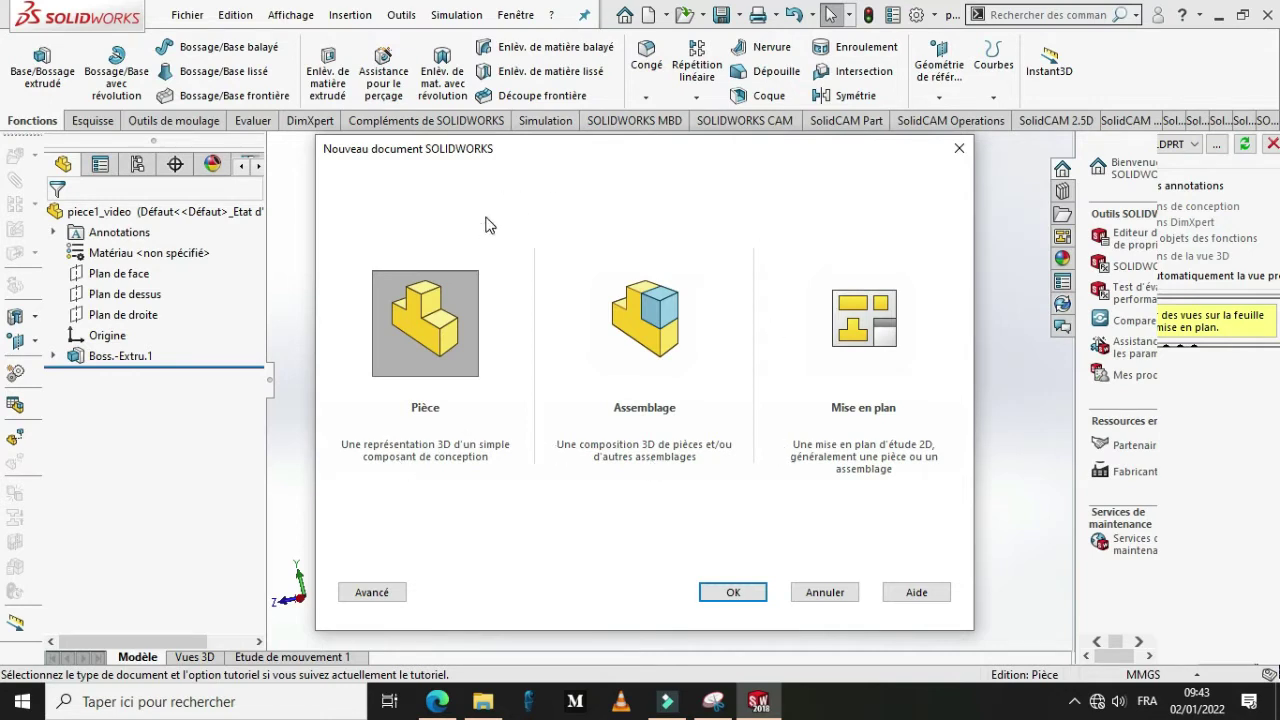
left_click(471, 354)
left_click(733, 592)
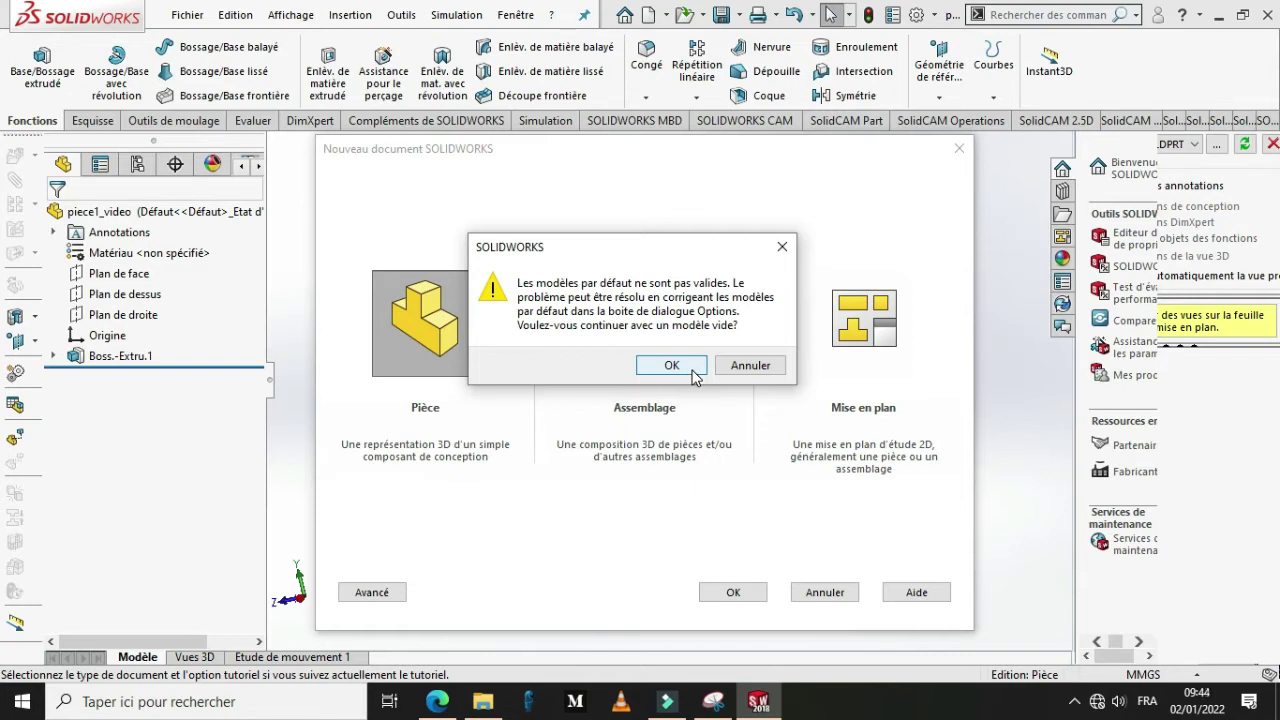
left_click(694, 370)
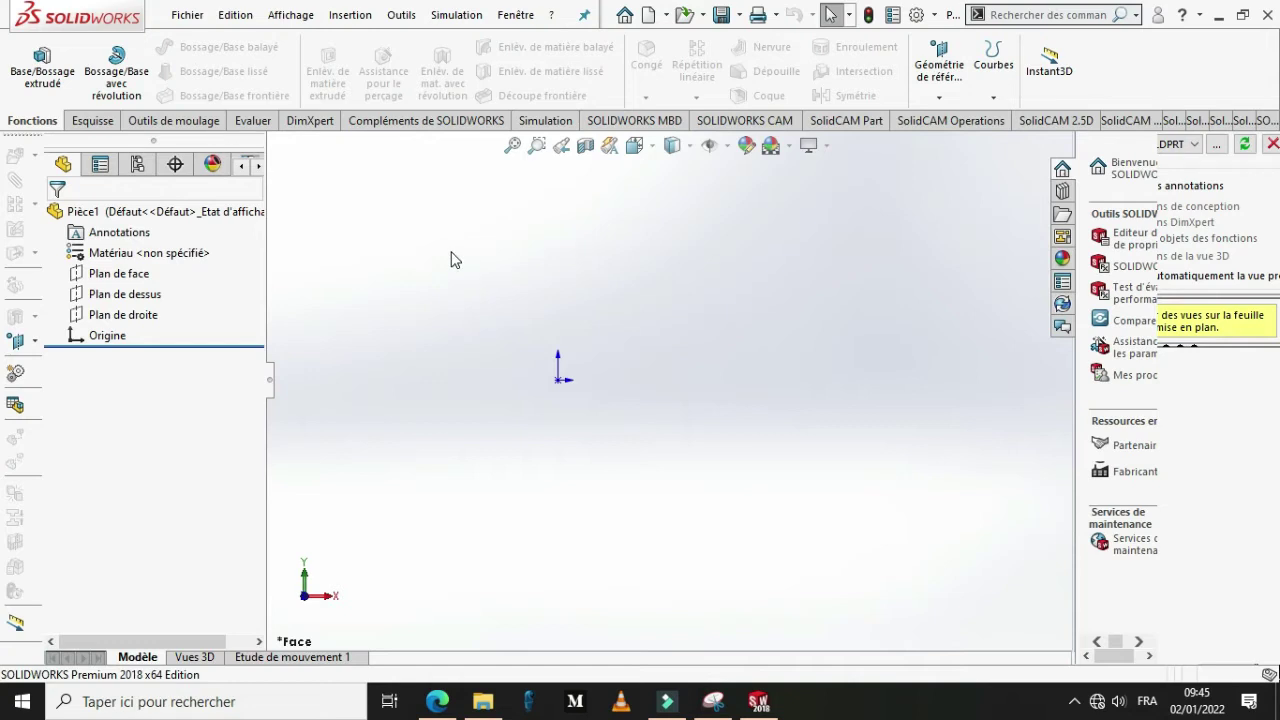
Step: Start an extruded boss and open its sketch on the front plane (Plan de face)
left_click(52, 72)
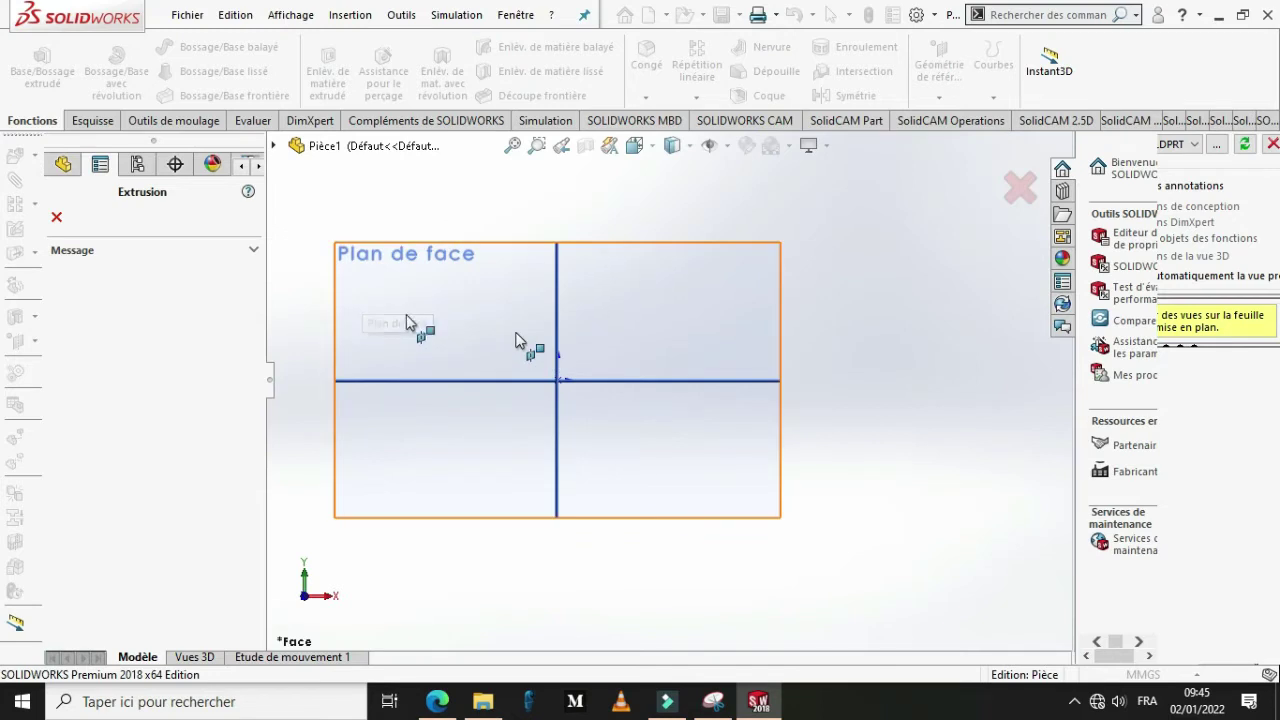
left_click(63, 164)
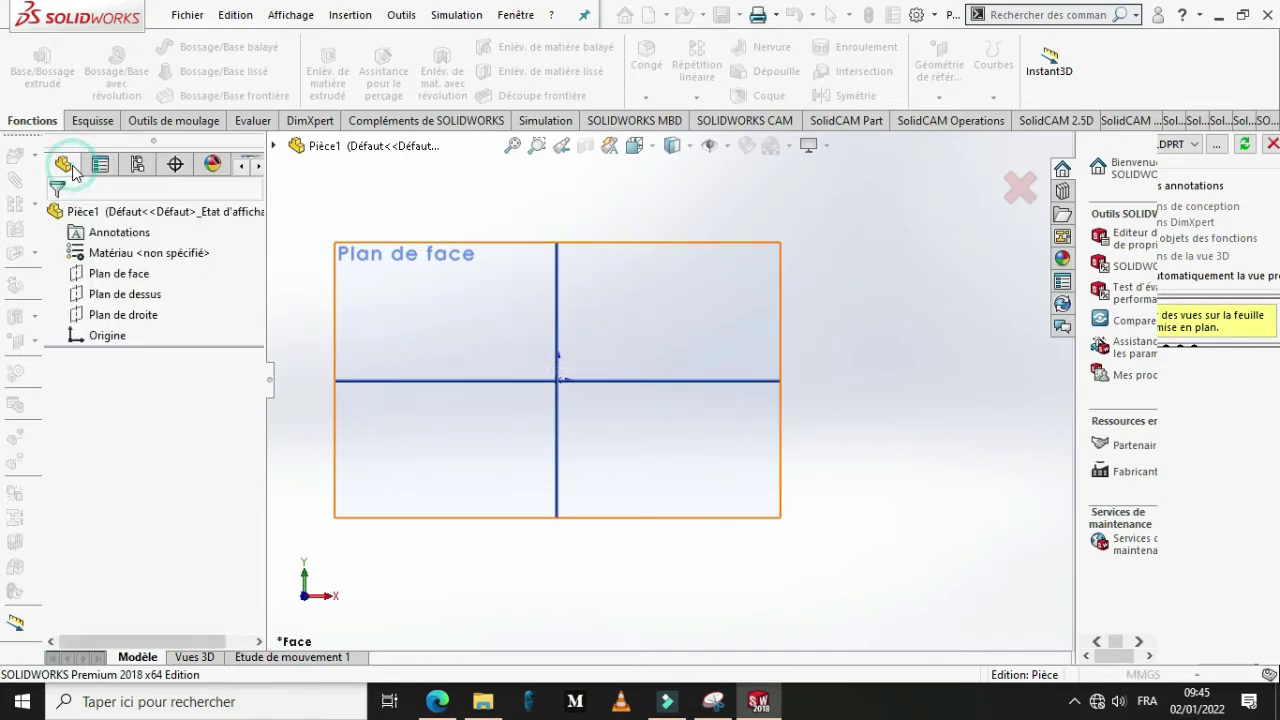
left_click(129, 279)
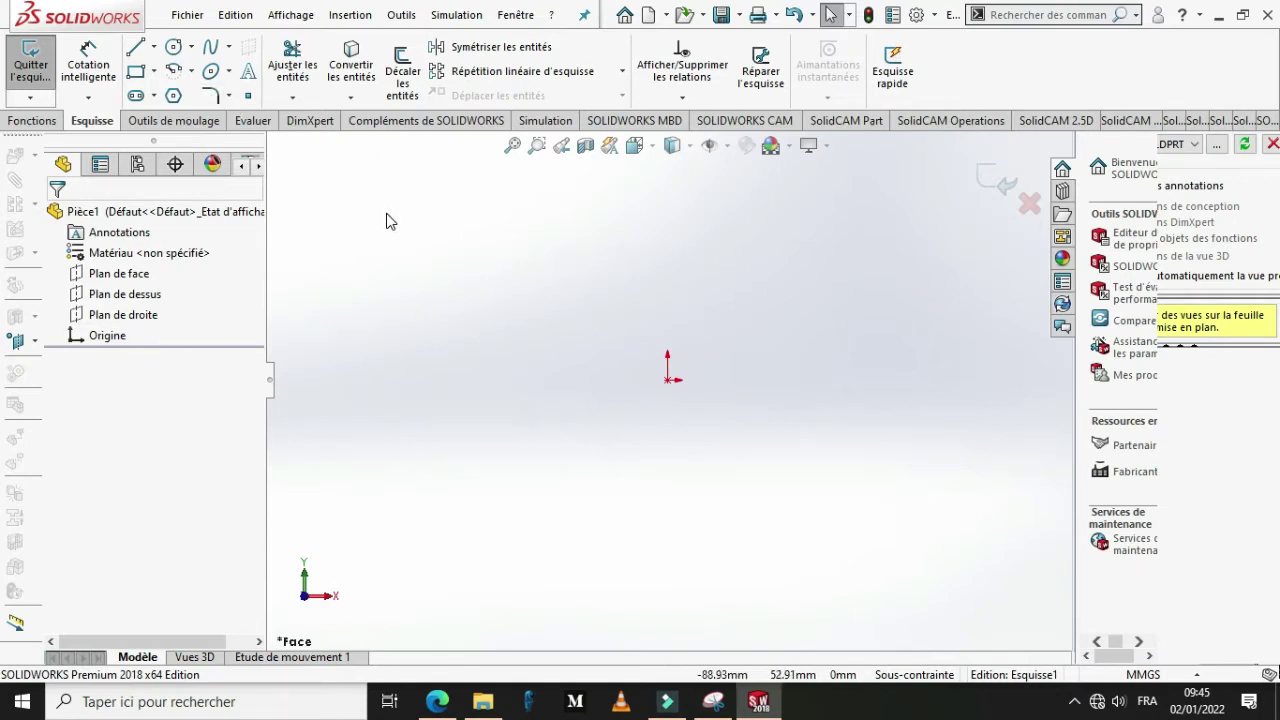
Step: Sketch a centre rectangle about 125 by 71 mm with its centre on the origin
left_click(139, 74)
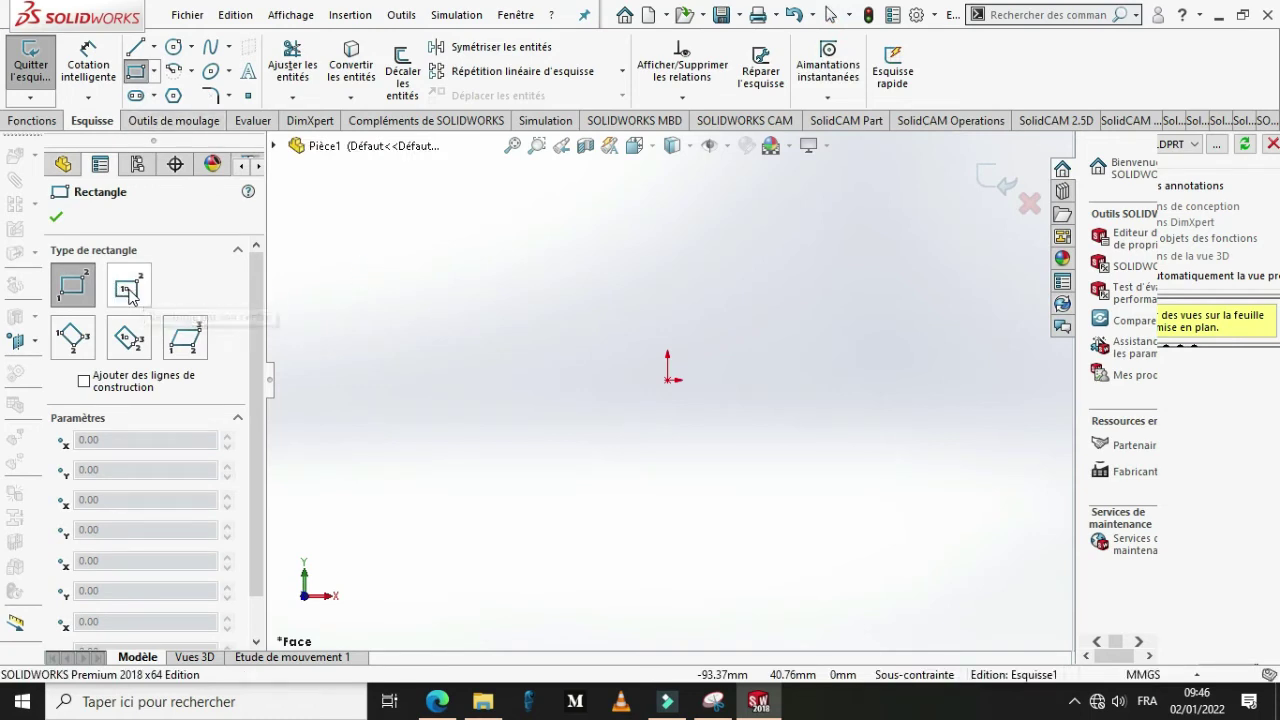
left_click(129, 289)
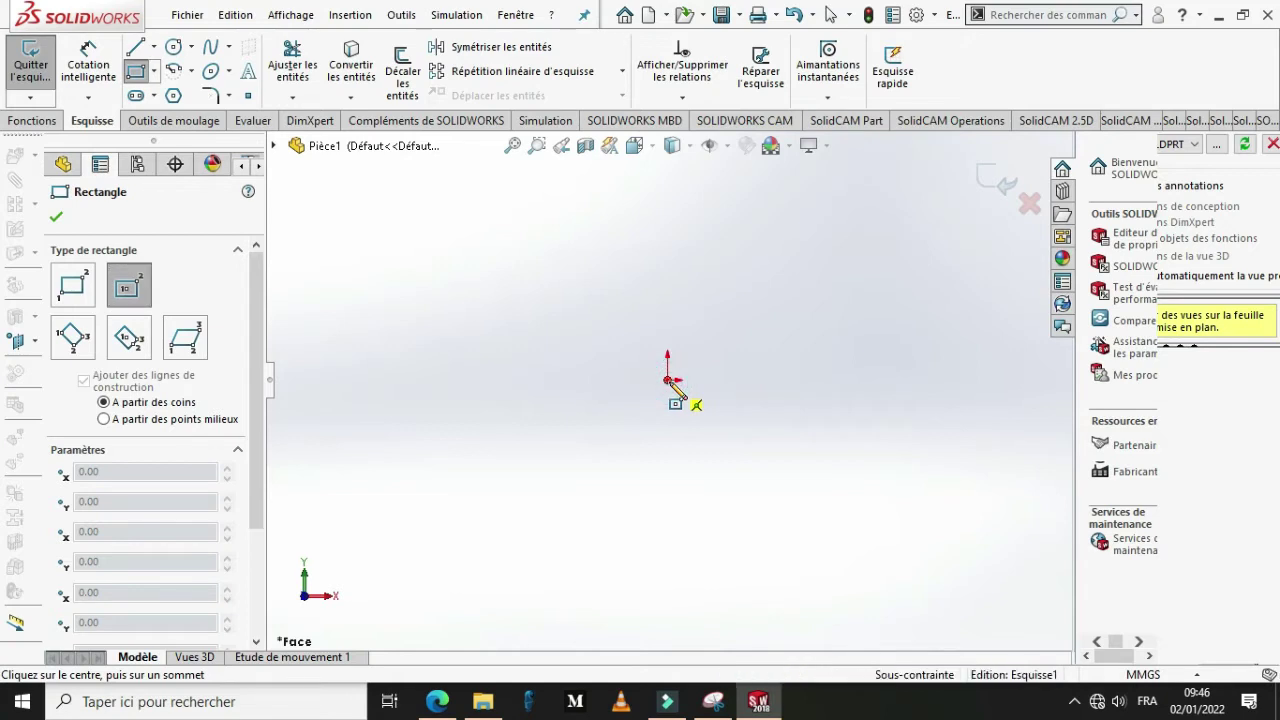
left_click(668, 380)
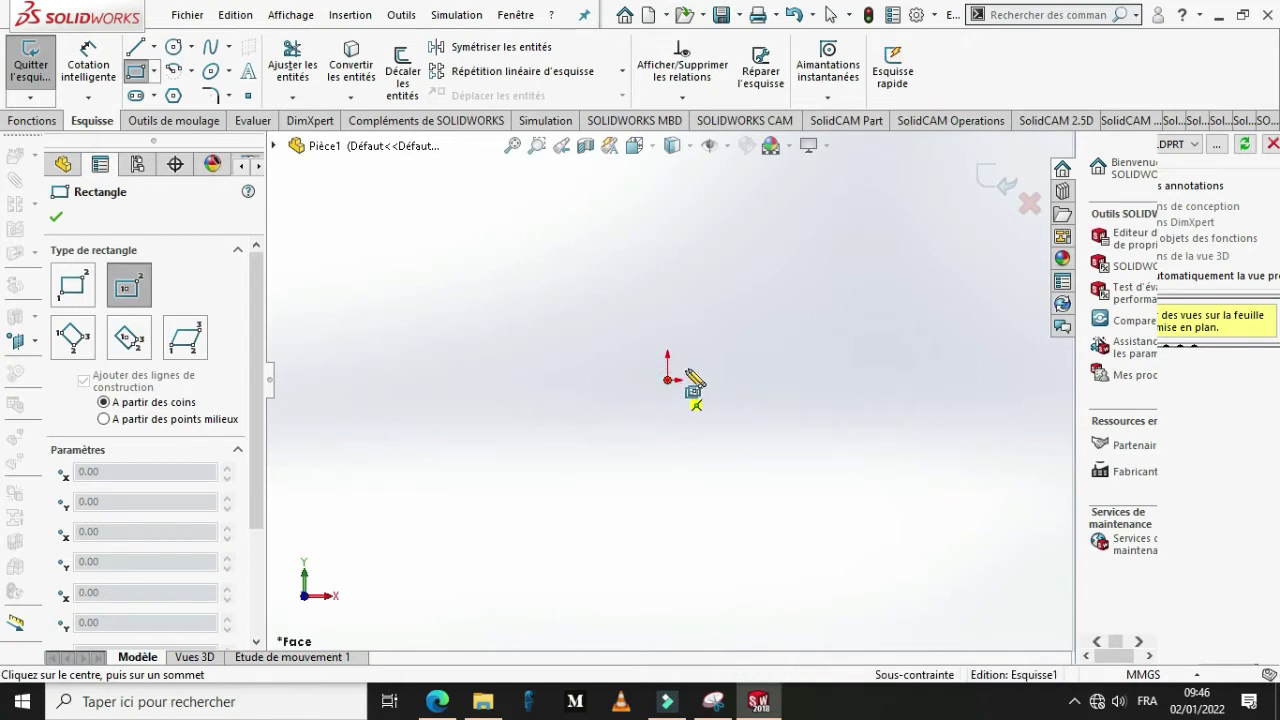
left_click(738, 333)
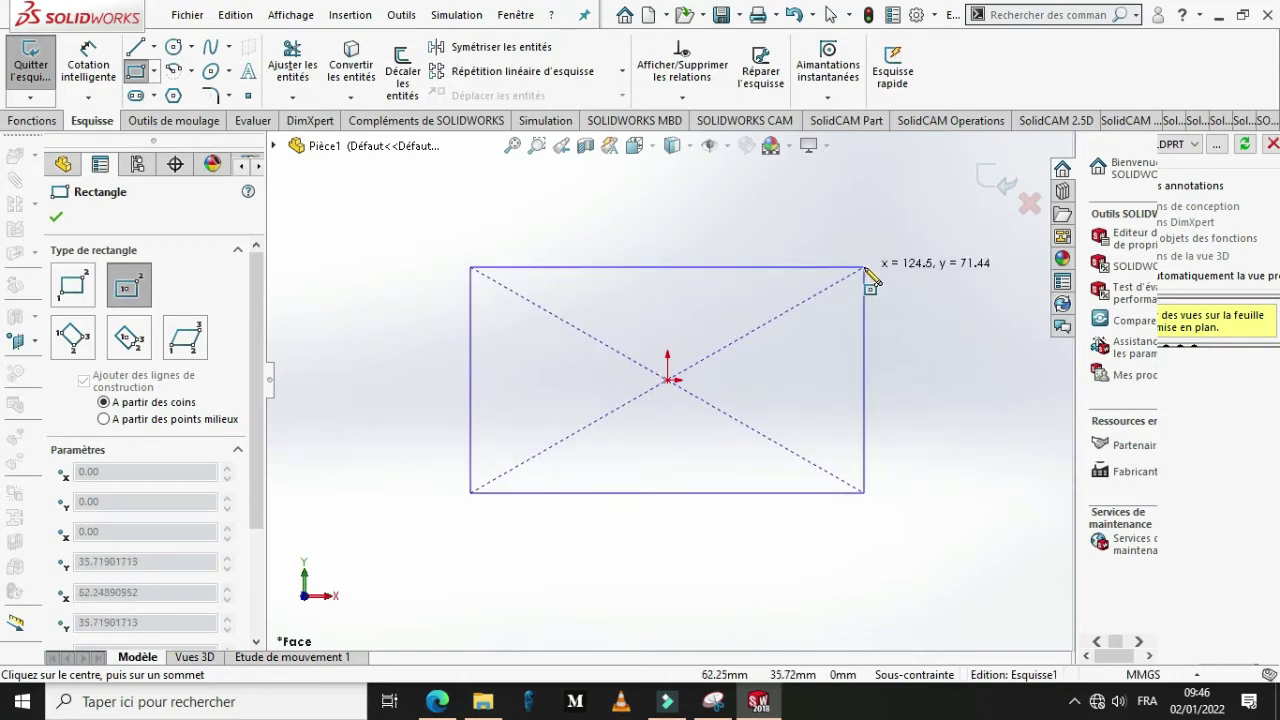
left_click(864, 267)
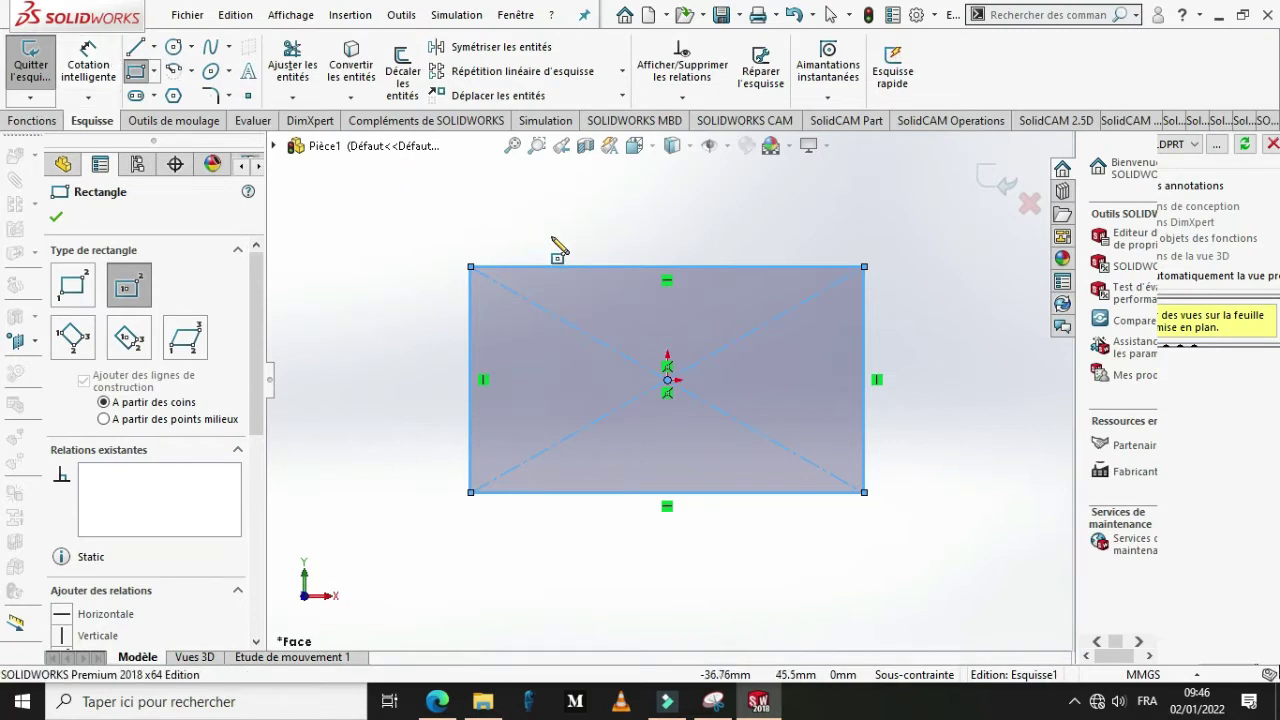
Step: Add a smart dimension to the rectangle's right vertical side and set it to 60 mm
left_click(98, 71)
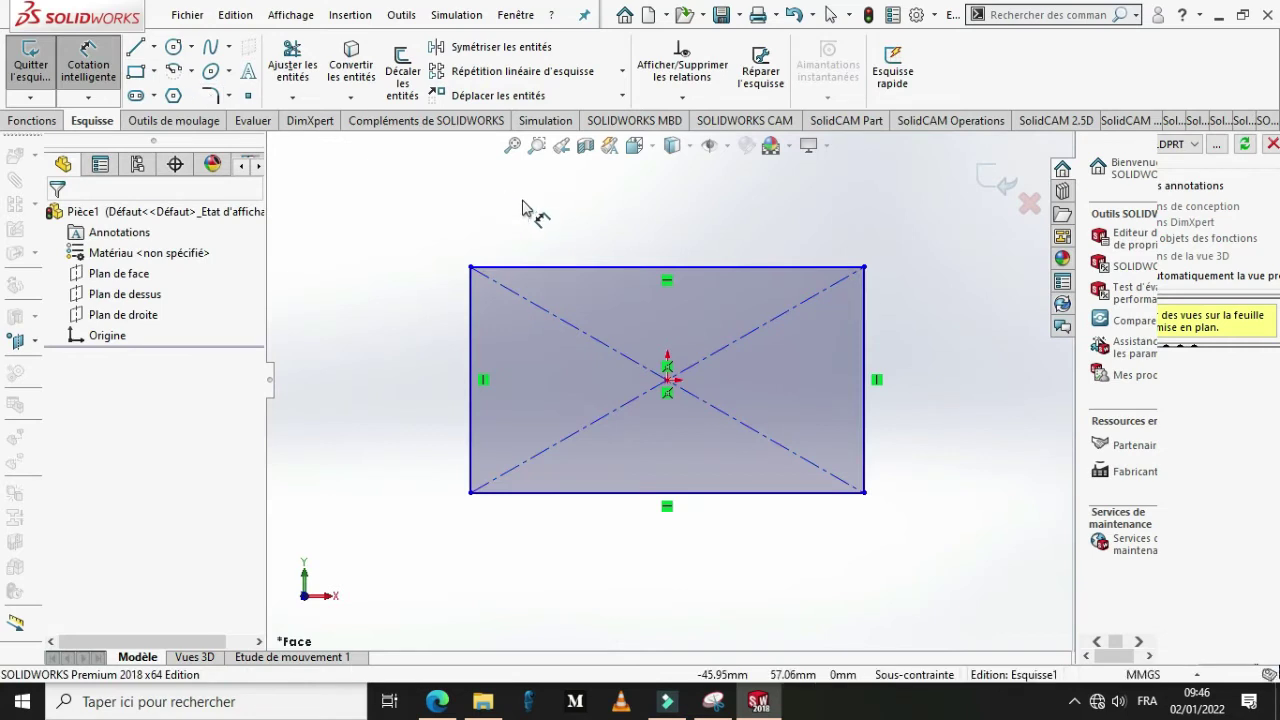
left_click(88, 68)
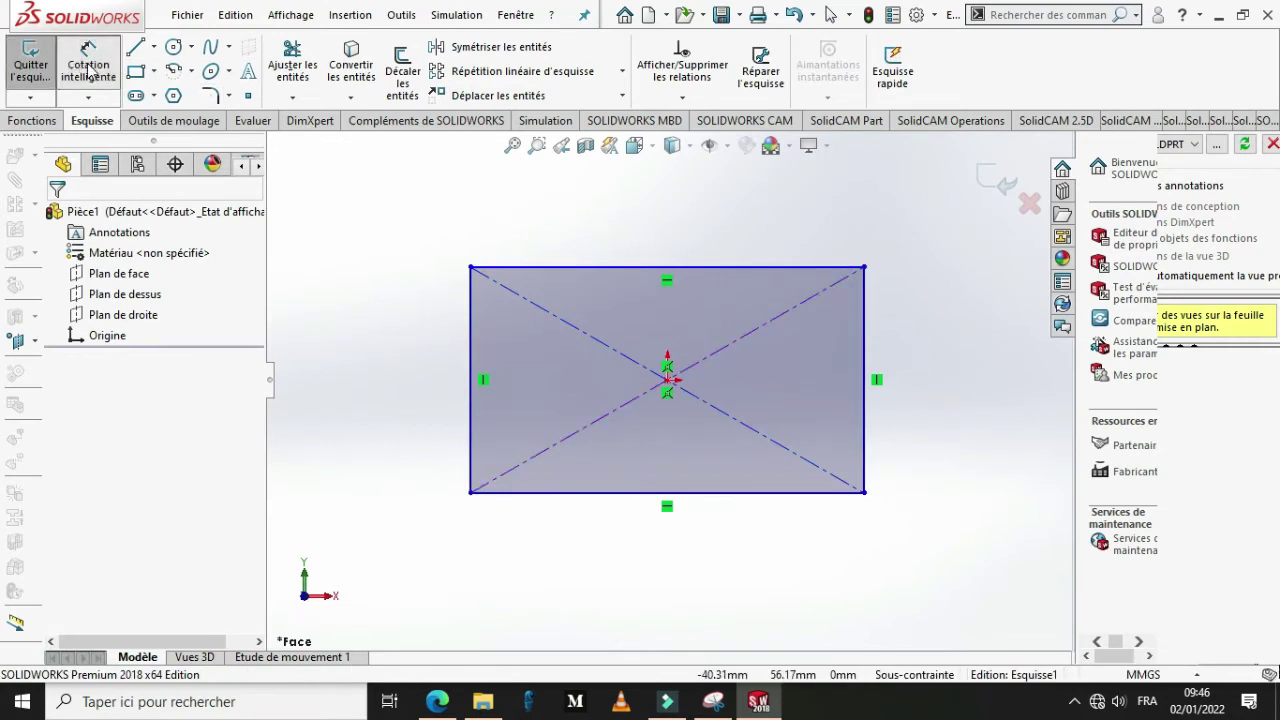
left_click(863, 452)
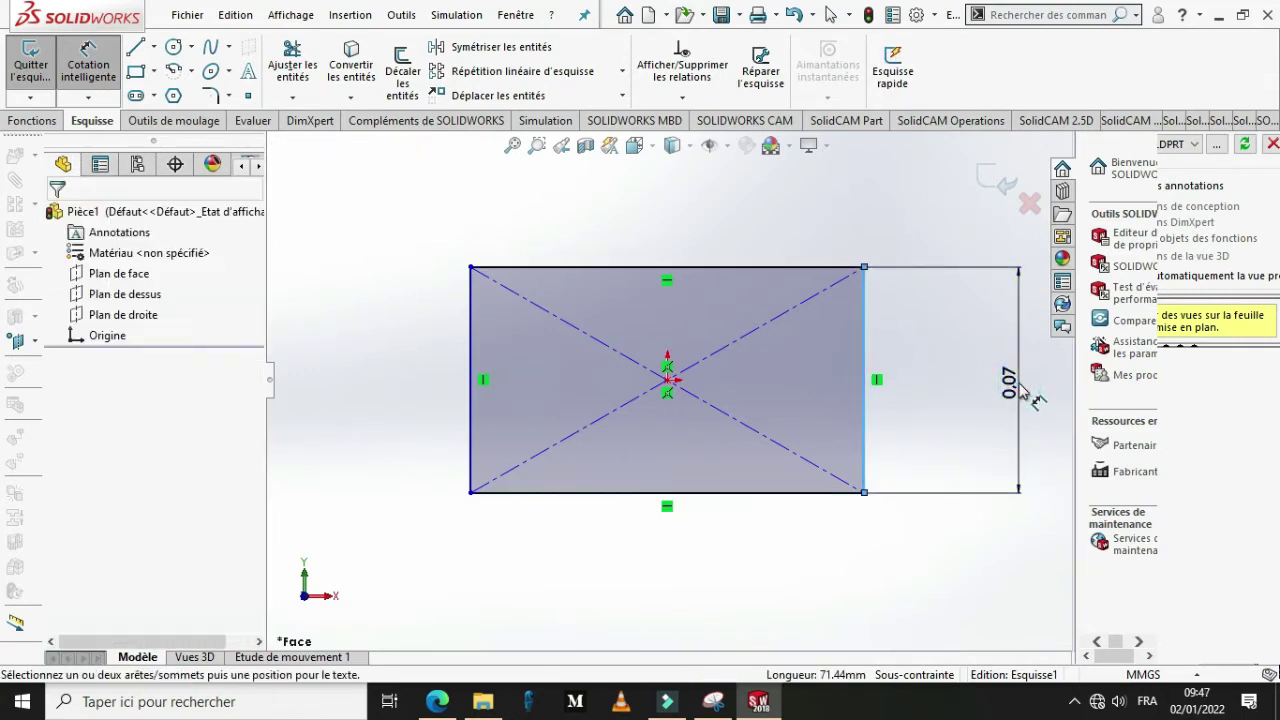
left_click(1022, 390)
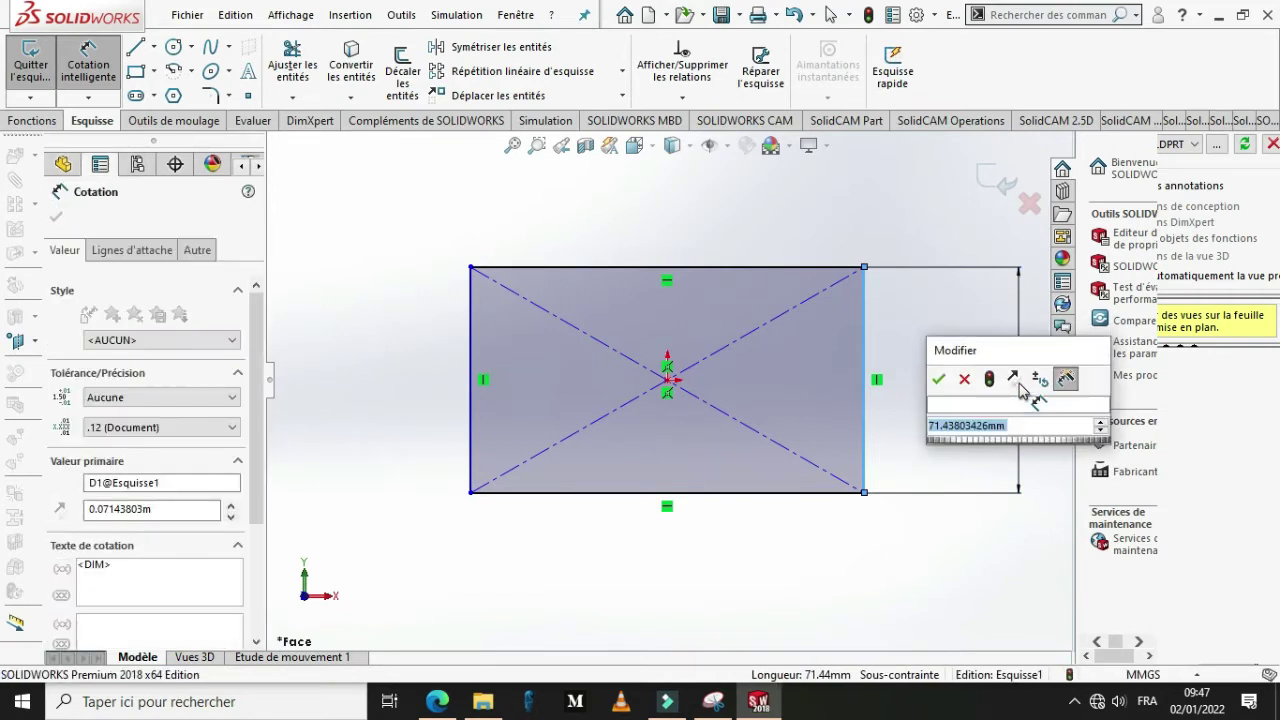
type("60")
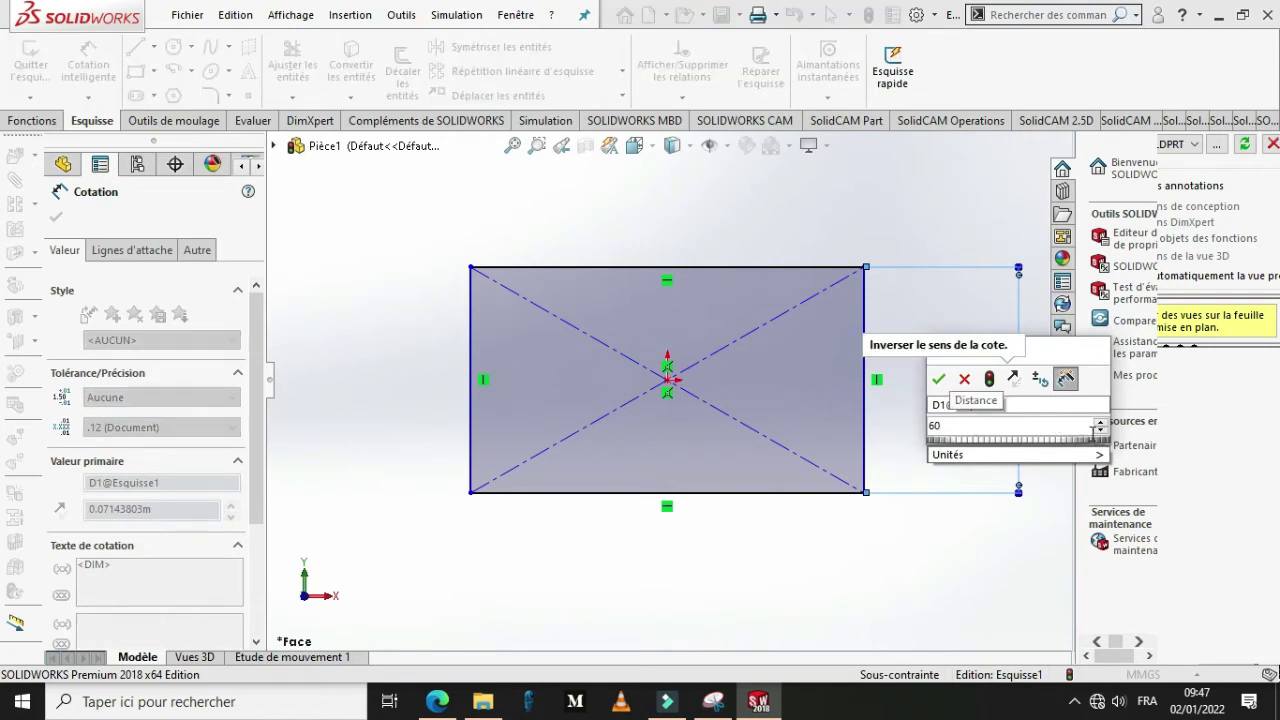
key("Return")
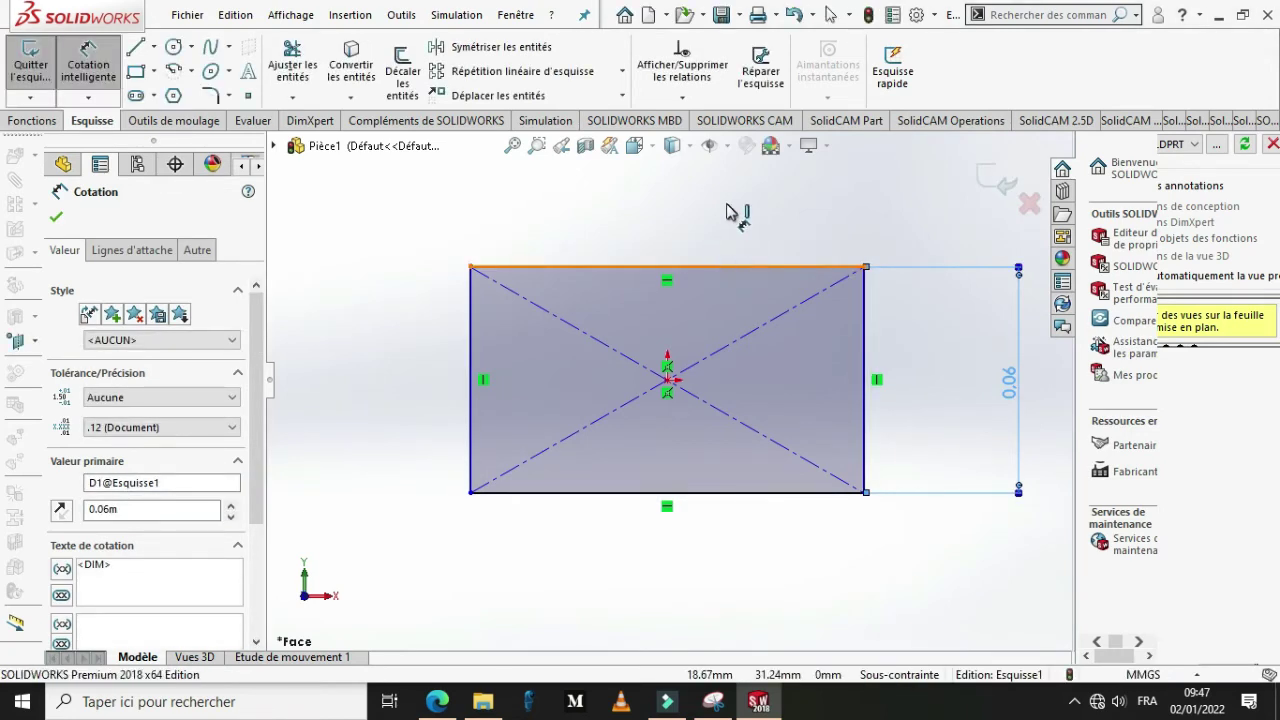
Step: Dimension the rectangle's upper horizontal side to 40 mm (0.04 m)
left_click(705, 267)
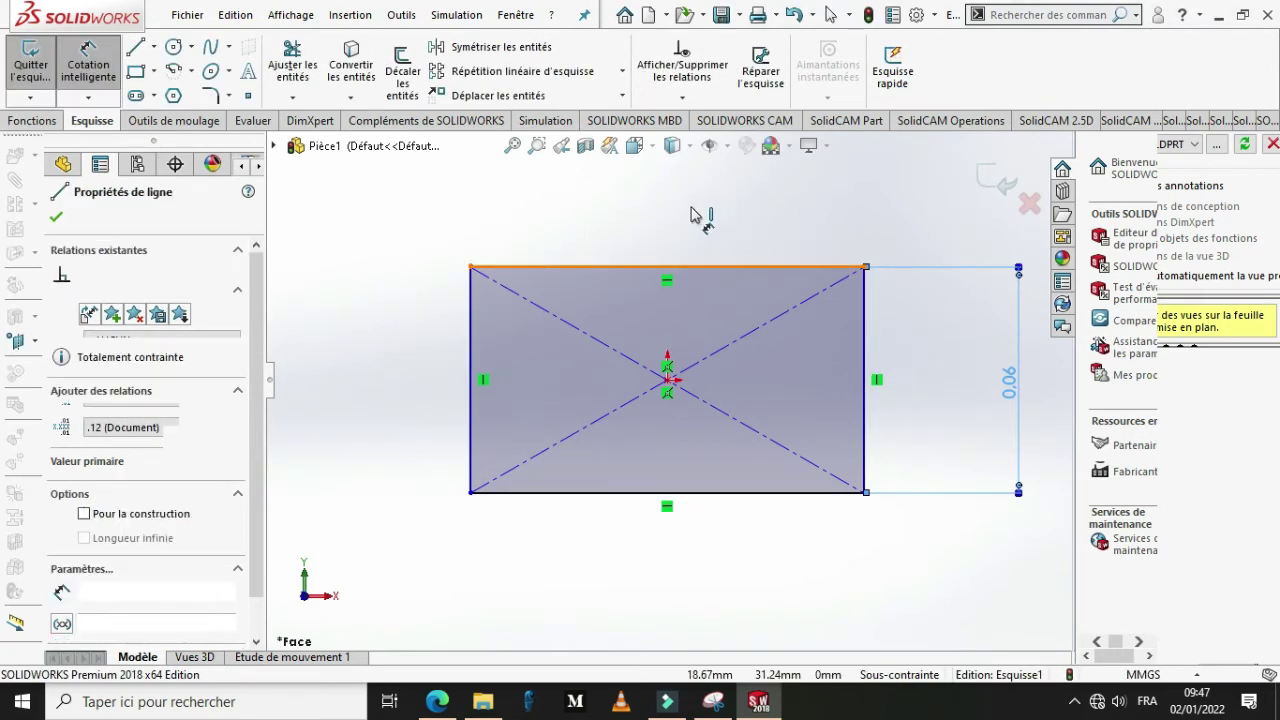
left_click(664, 216)
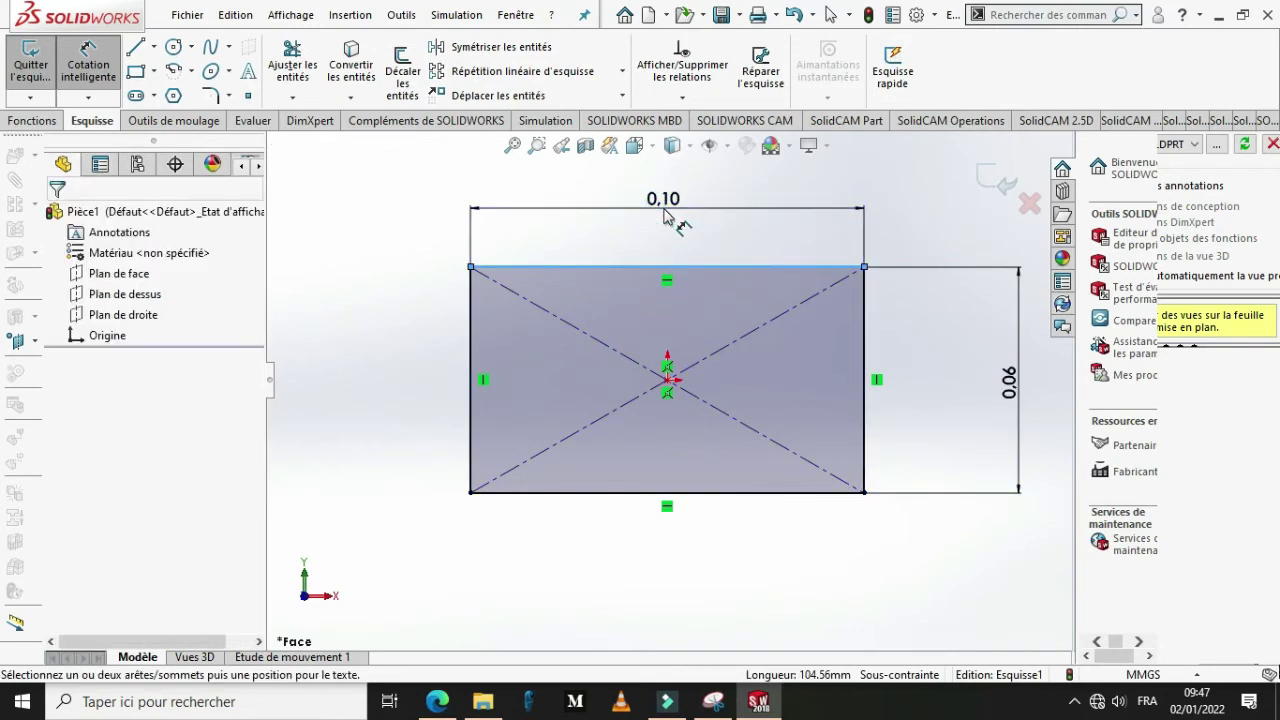
type("0.04")
key("Return")
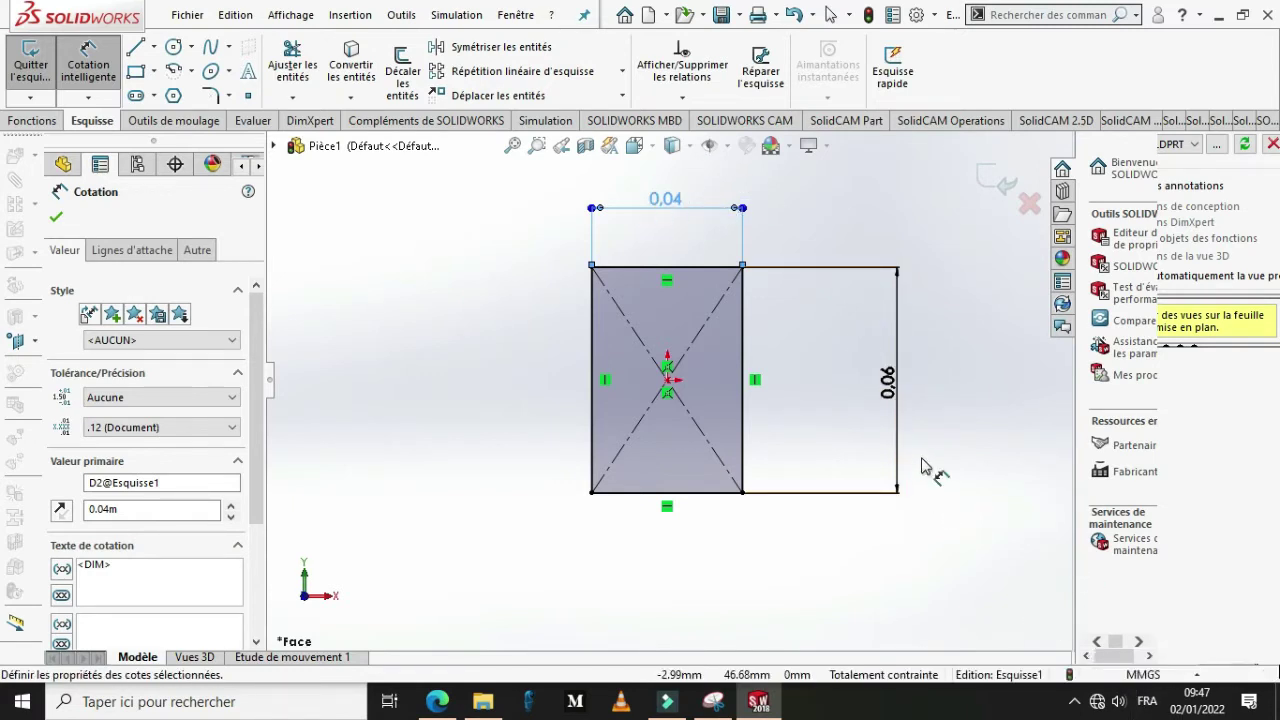
Step: Choose MMGS as the document units and reapply the rectangle's dimensions in millimetres, 60 for the height and 40 for the width
left_click(1128, 676)
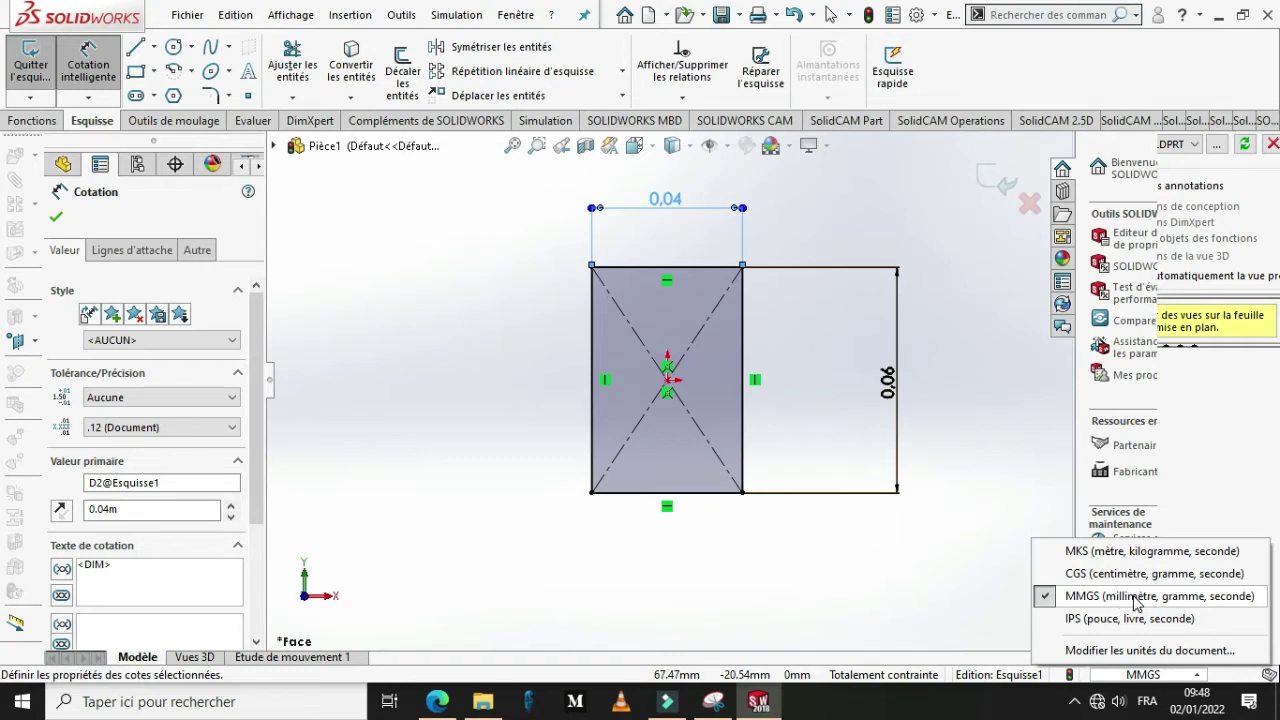
left_click(1140, 598)
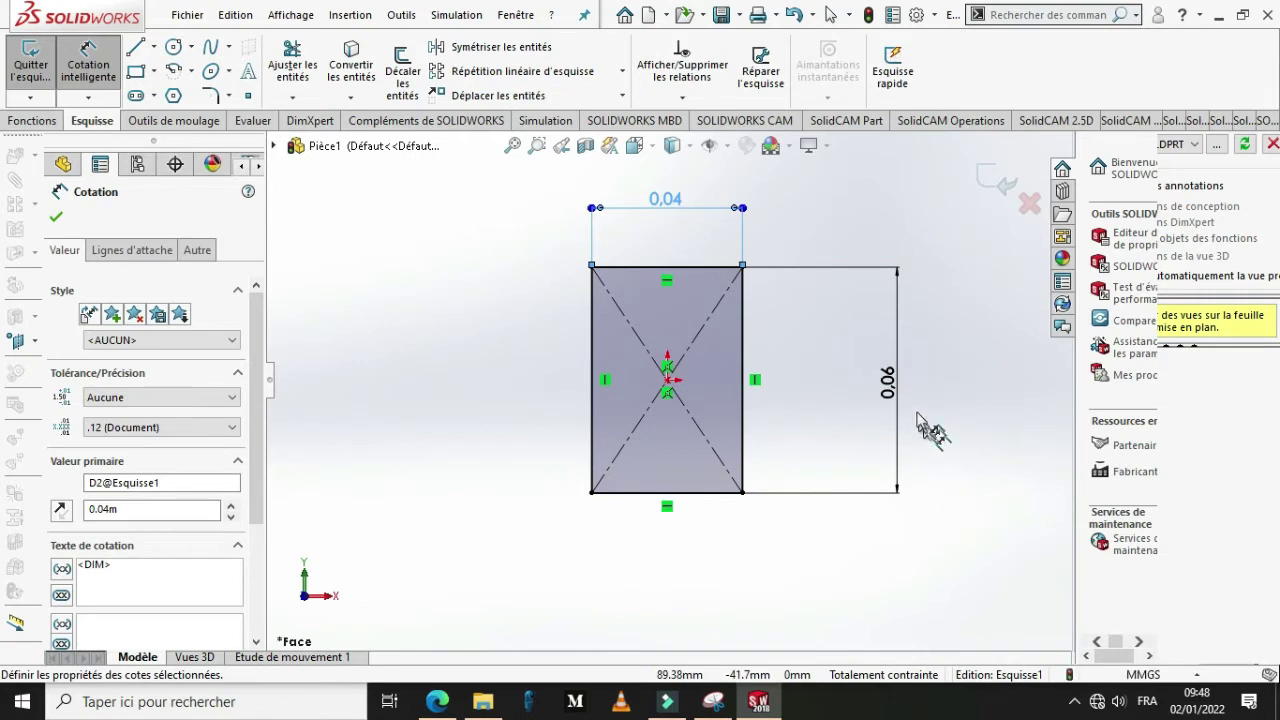
left_click(893, 392)
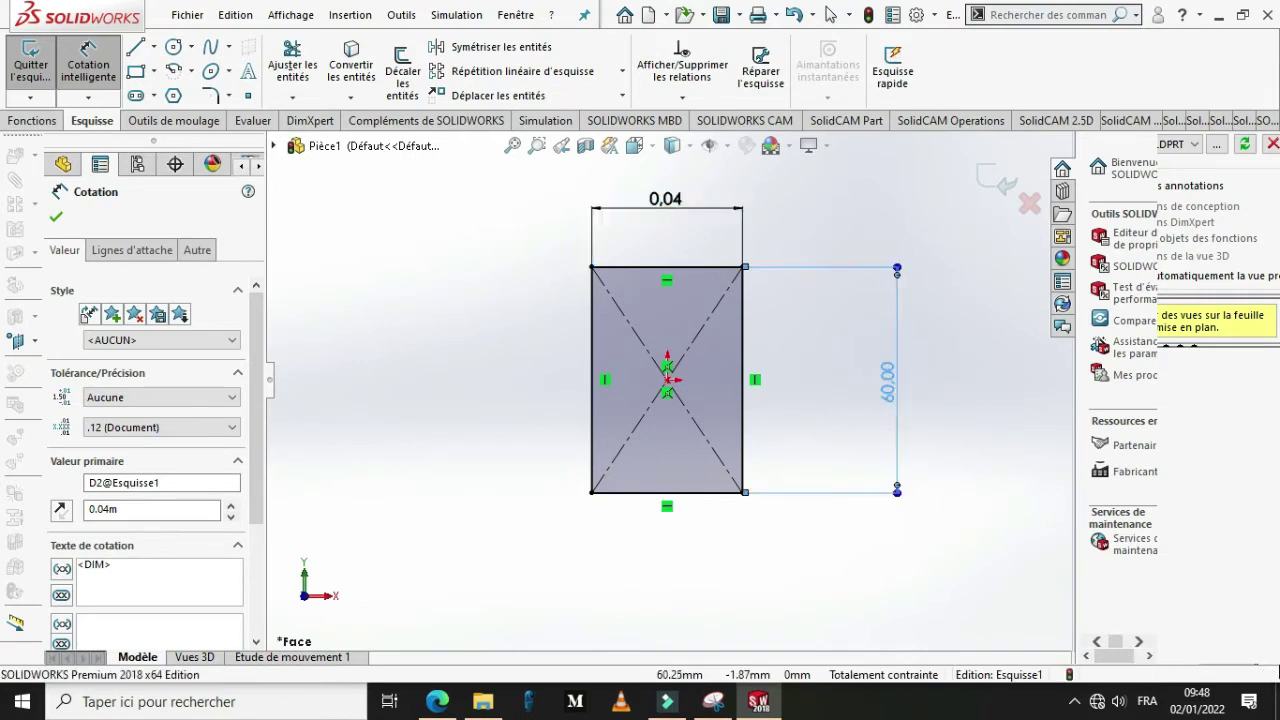
double_click(888, 382)
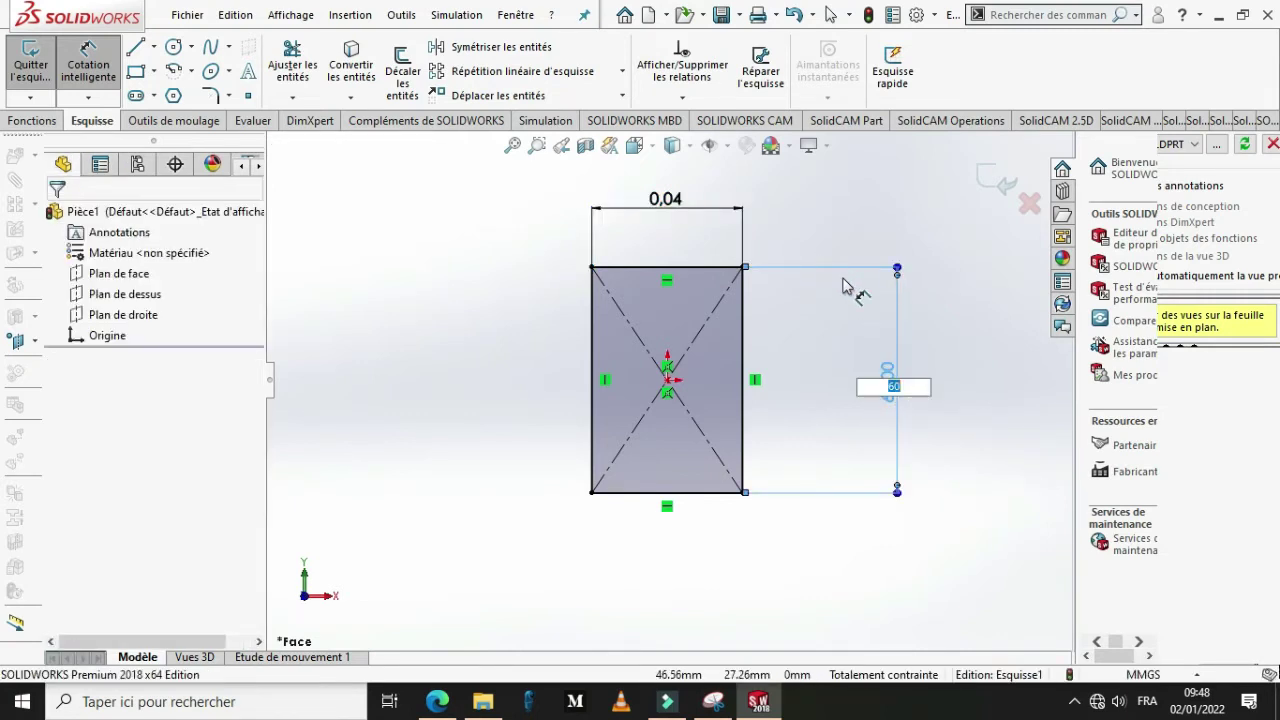
key("Return")
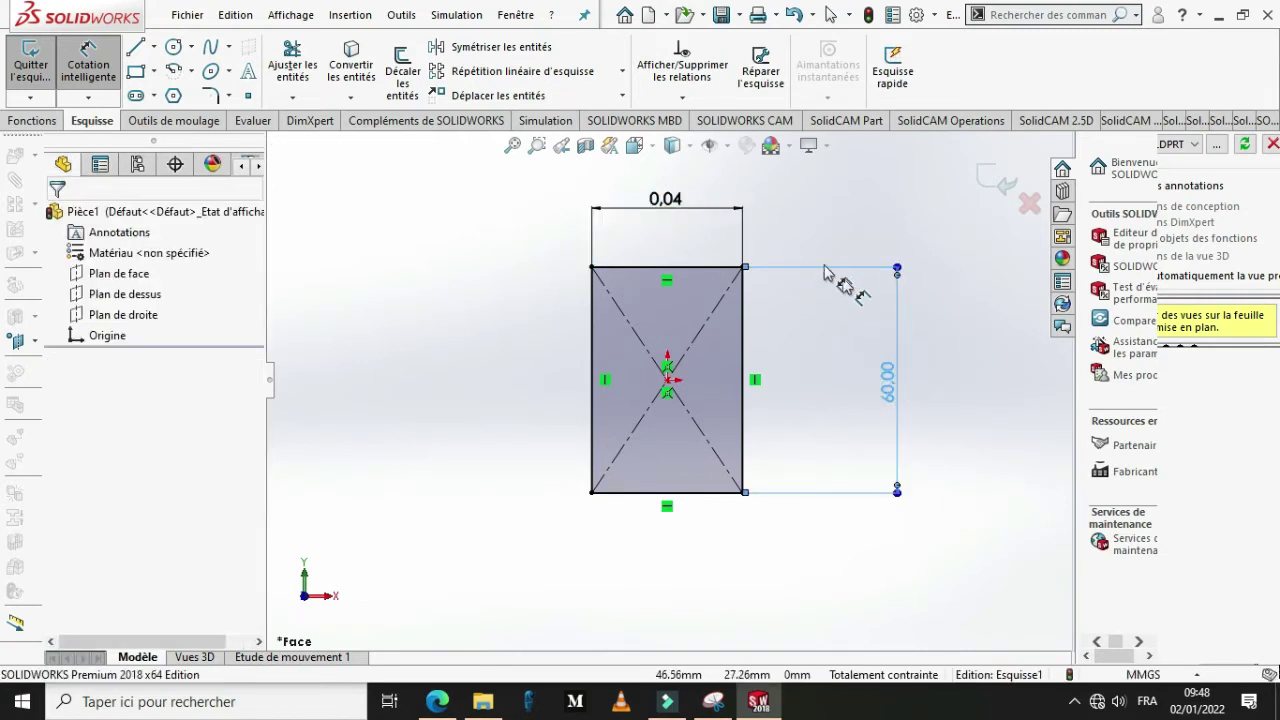
double_click(669, 202)
type("40")
key("Return")
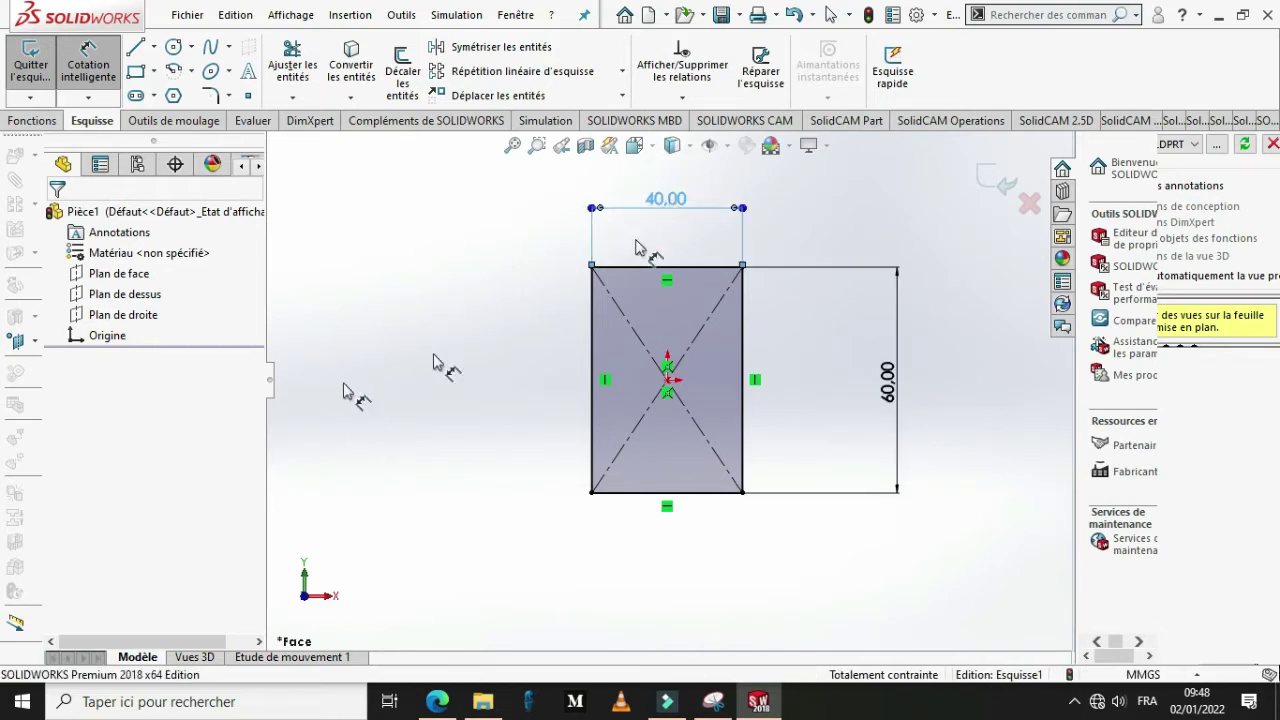
Step: Finish the 60 x 40 mm rectangle sketch and extrude it as a blind boss 20 mm deep
left_click(512, 227)
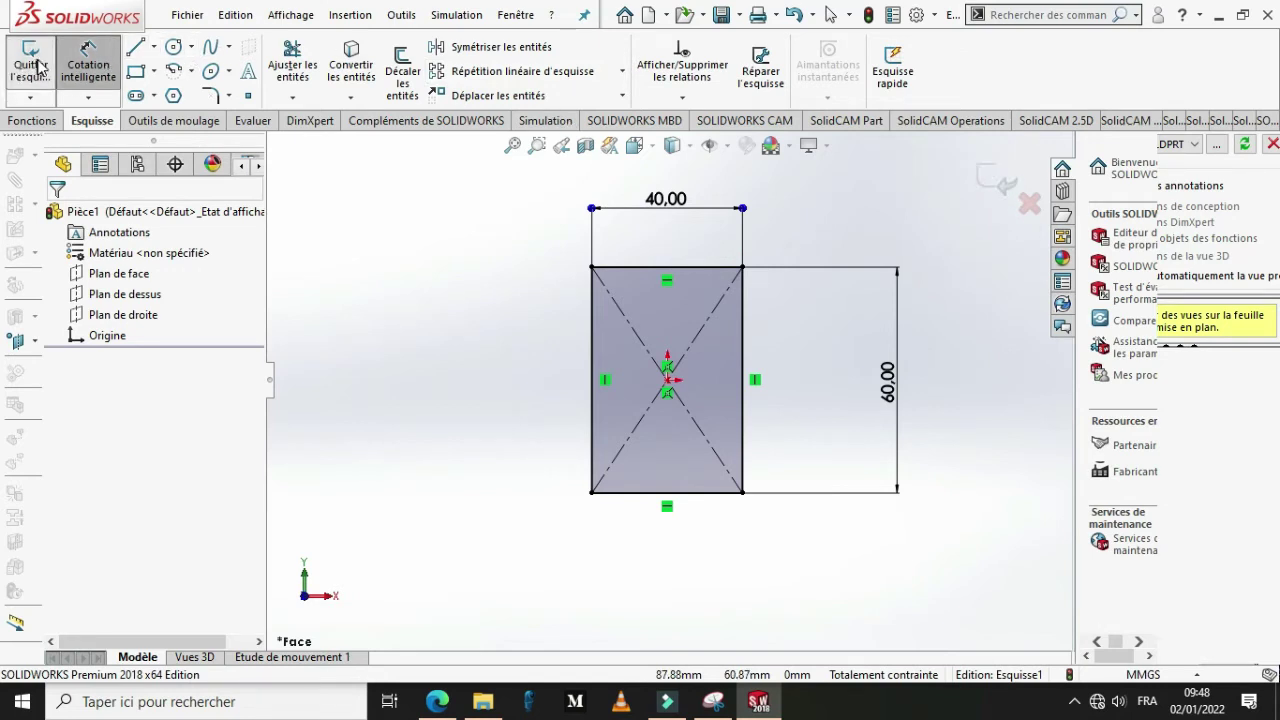
left_click(988, 186)
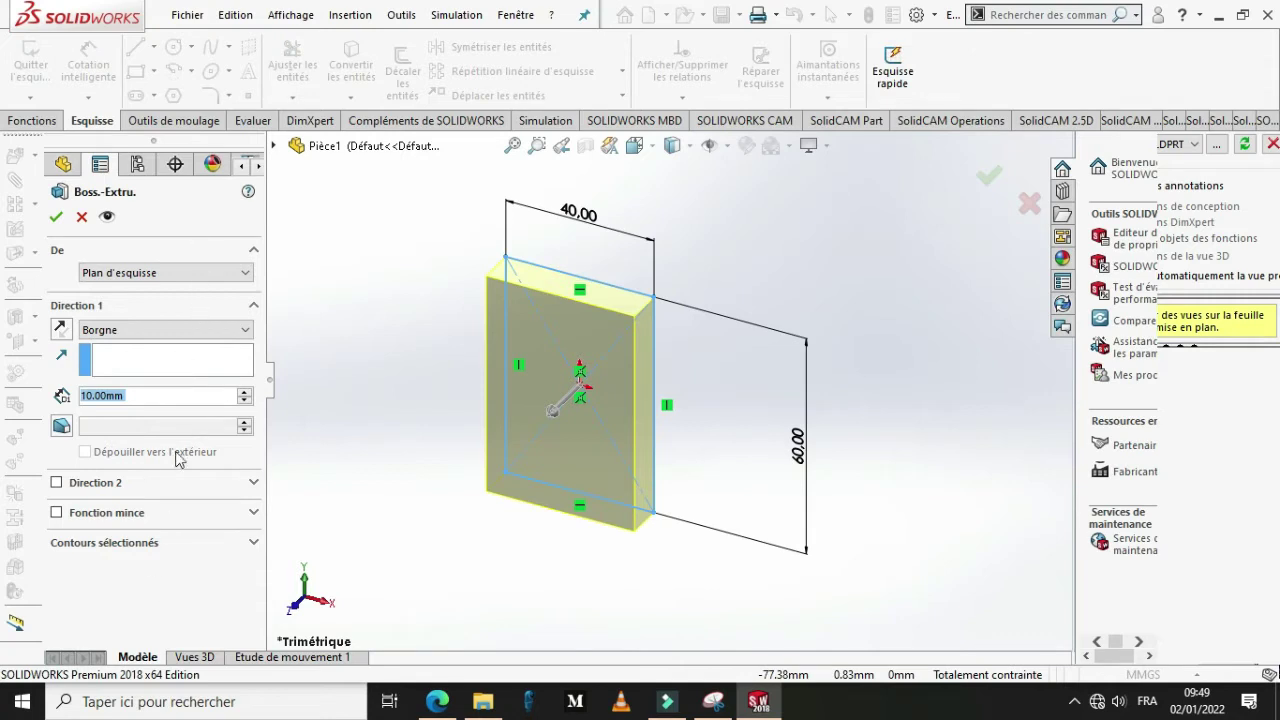
left_click(101, 396)
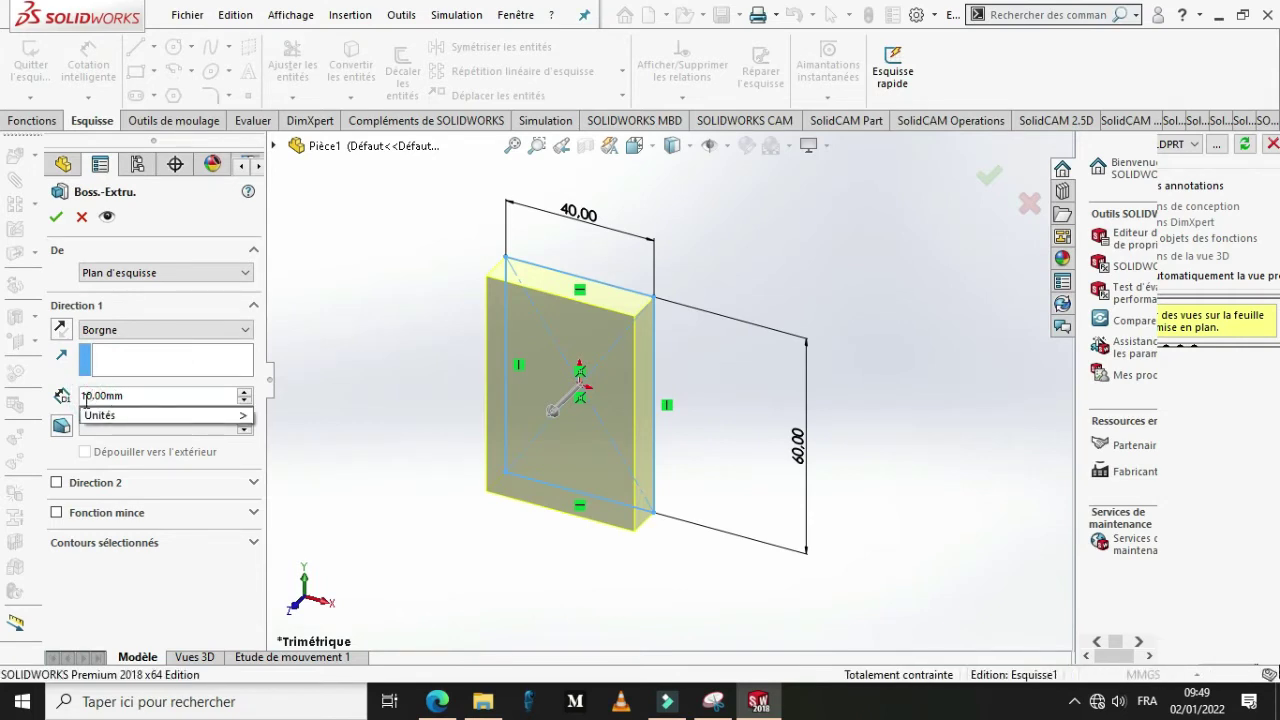
key("BackSpace")
key("BackSpace")
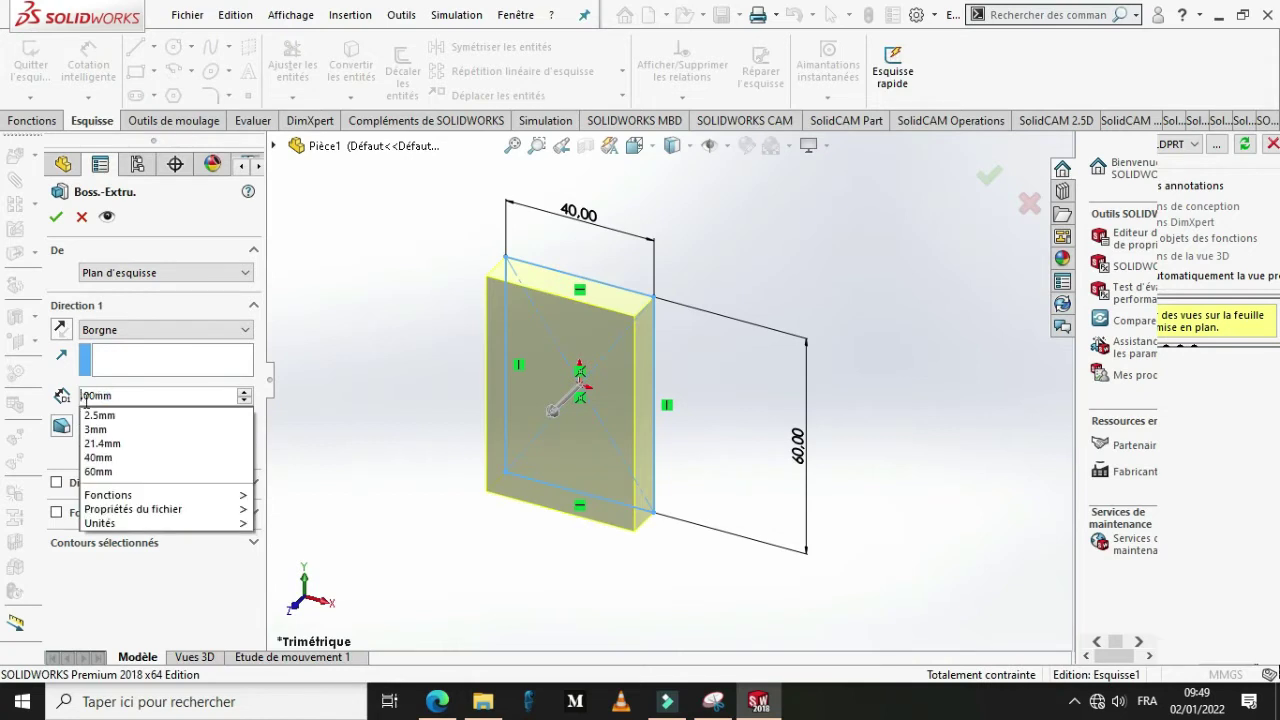
type("20")
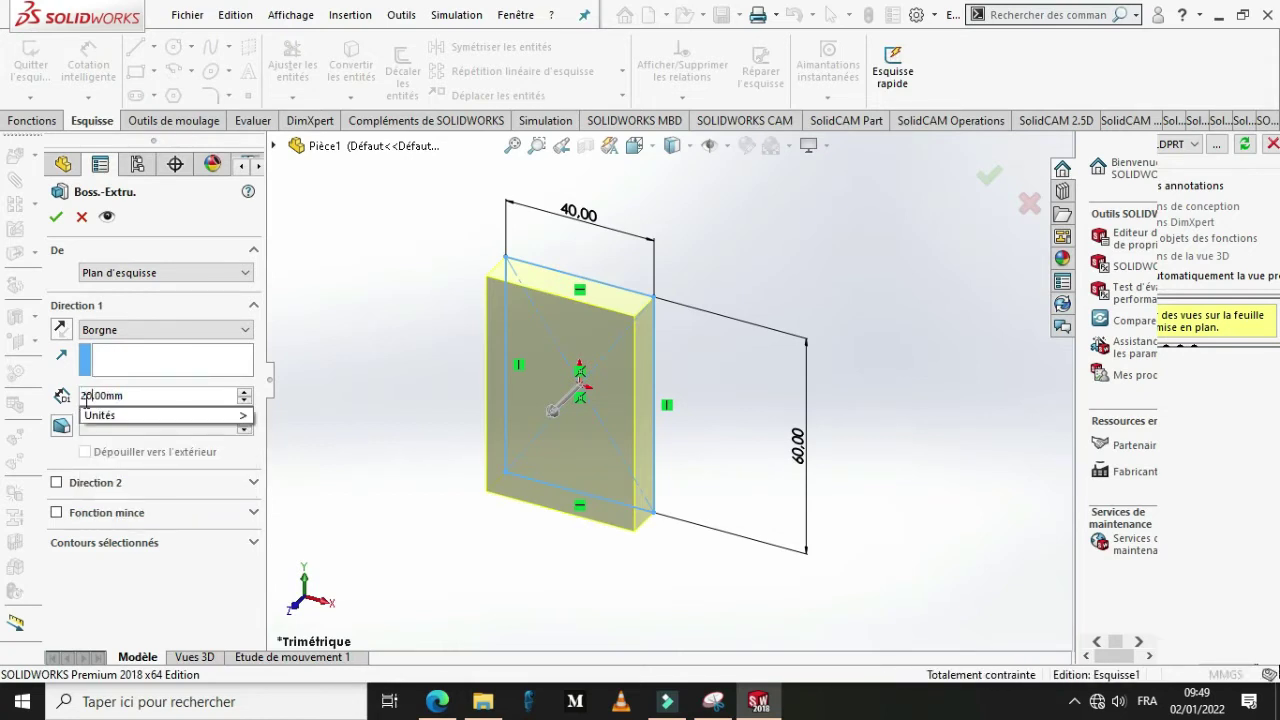
key("Return")
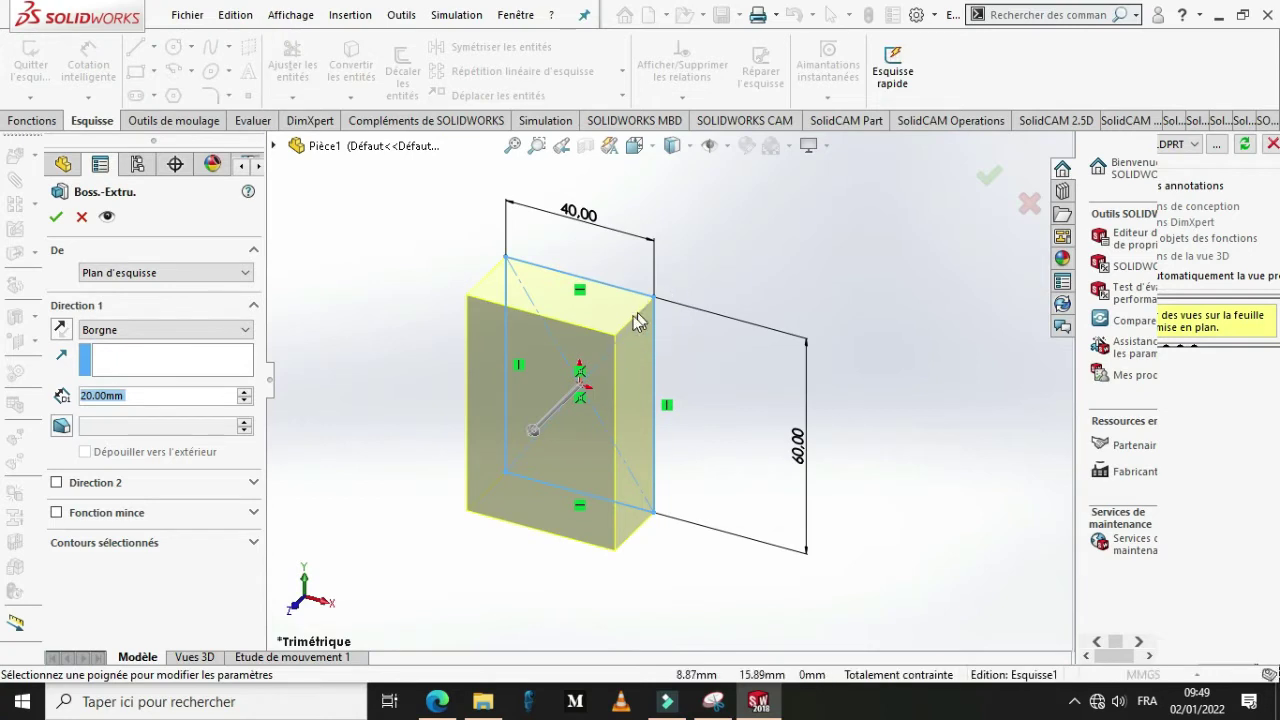
left_click(990, 178)
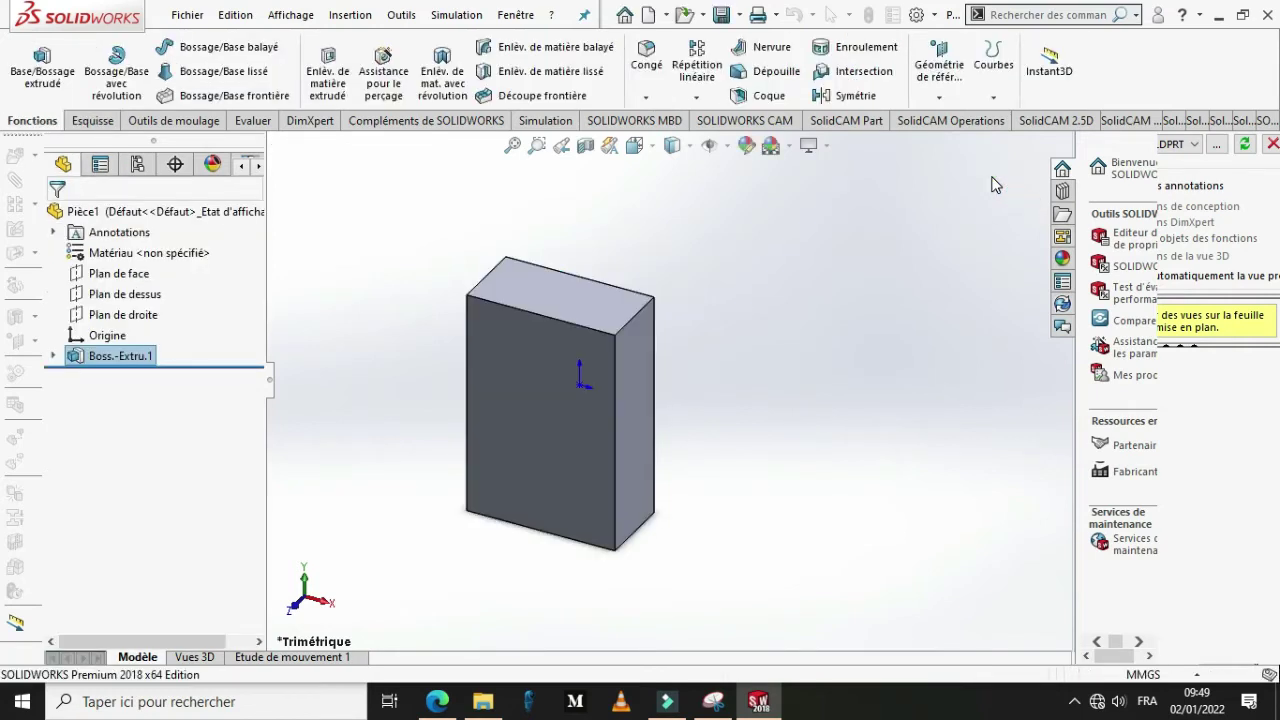
Step: Examine the extruded block from several angles, looking at its front, side and upper faces
key("Up")
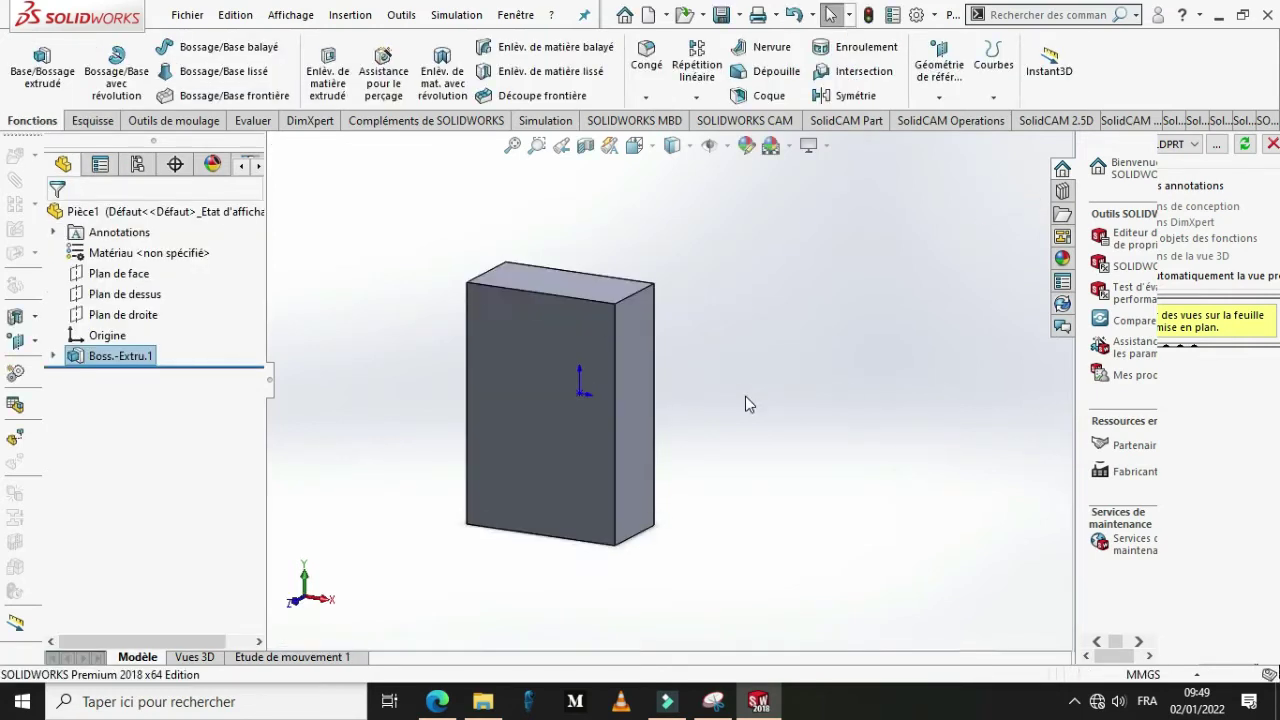
key("Left")
key("Left")
key("Right")
key("Right")
key("alt+Right")
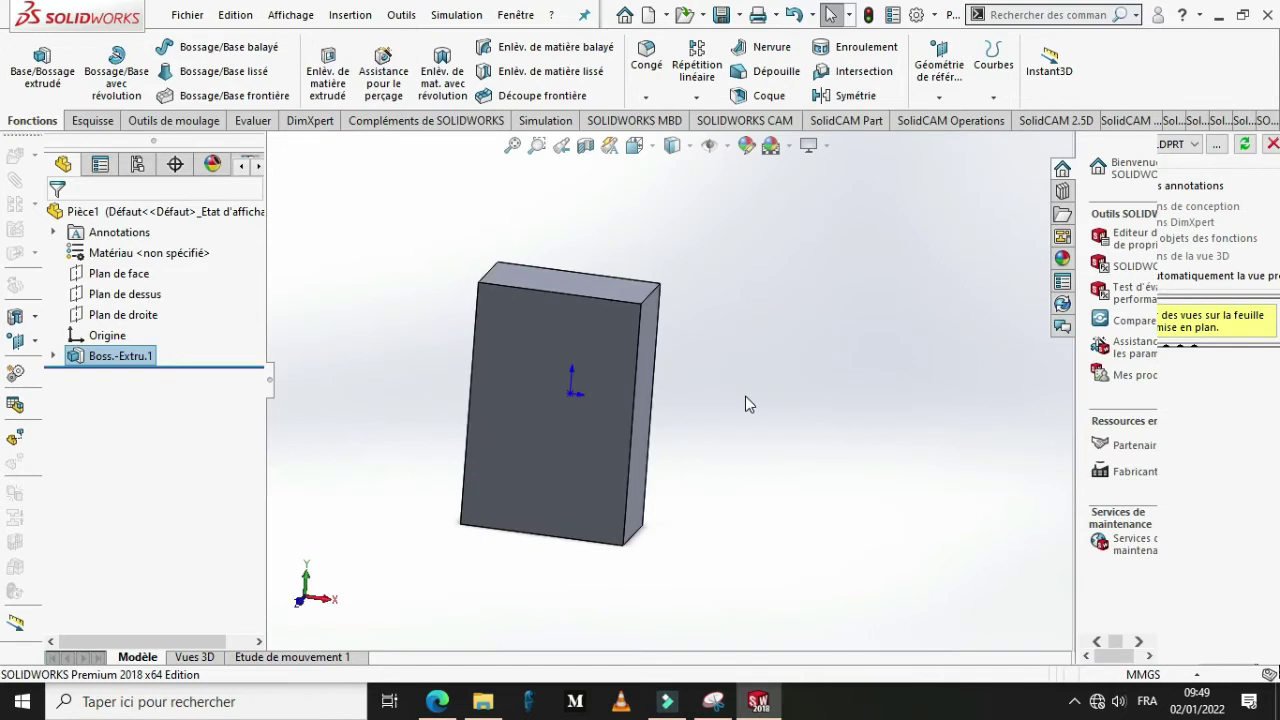
key("Down")
key("Down")
key("alt+Right")
key("alt+Left")
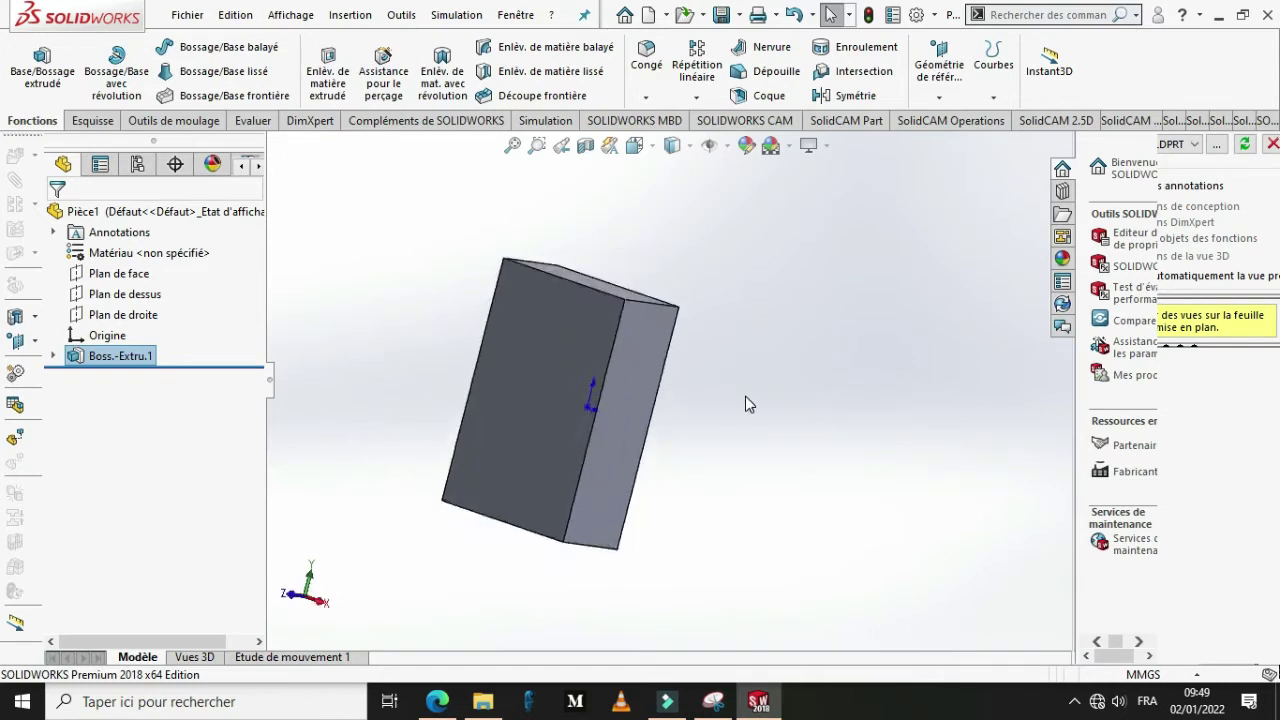
key("Up")
key("Up")
key("alt+Left")
key("Down")
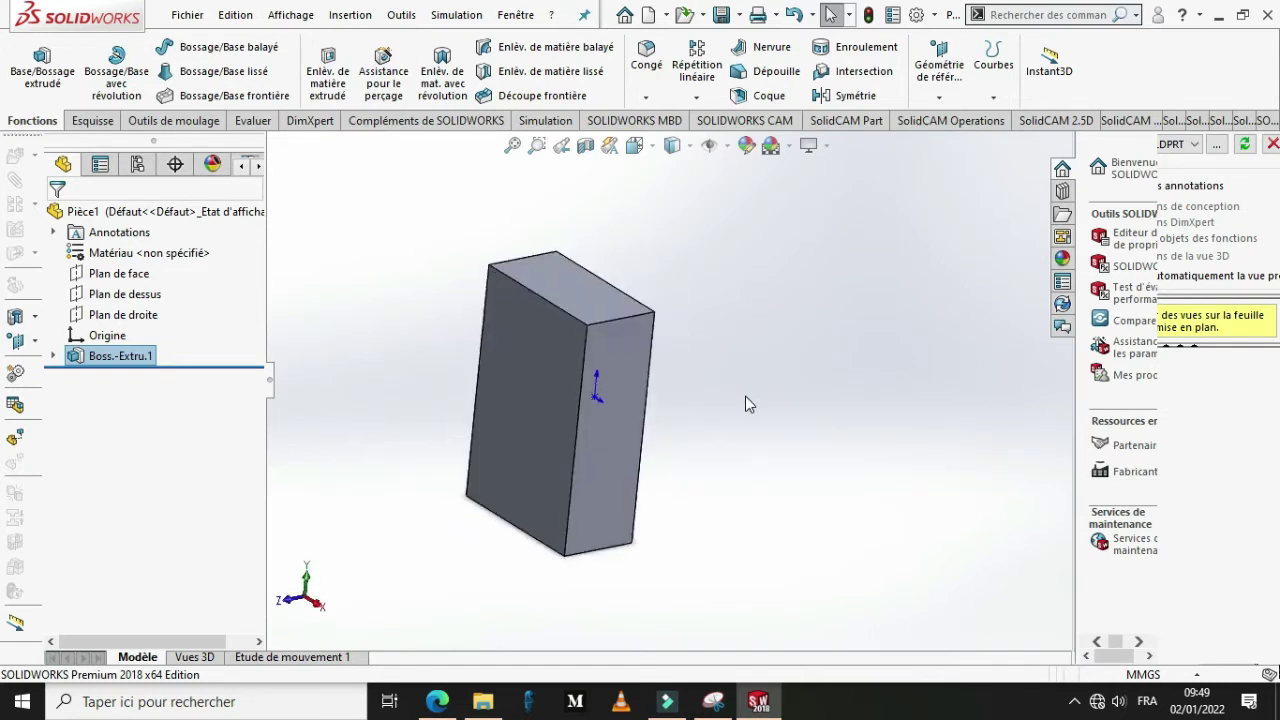
key("Down")
key("Up")
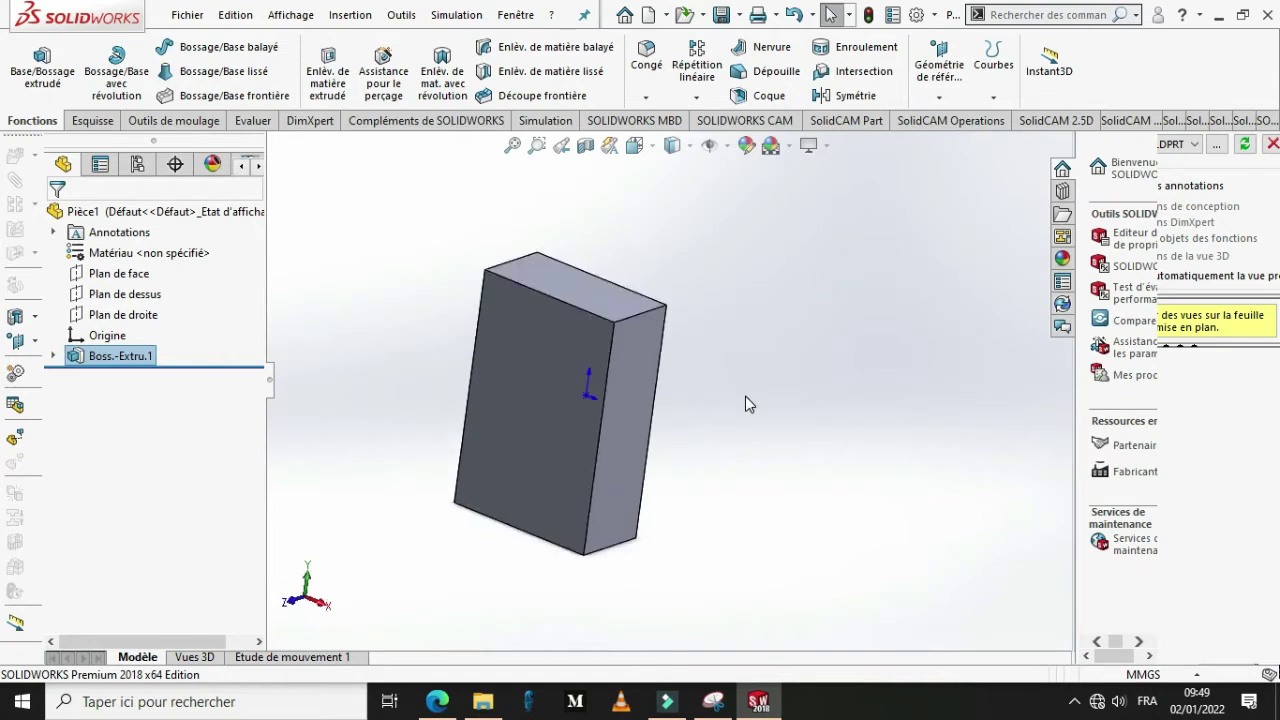
key("Down")
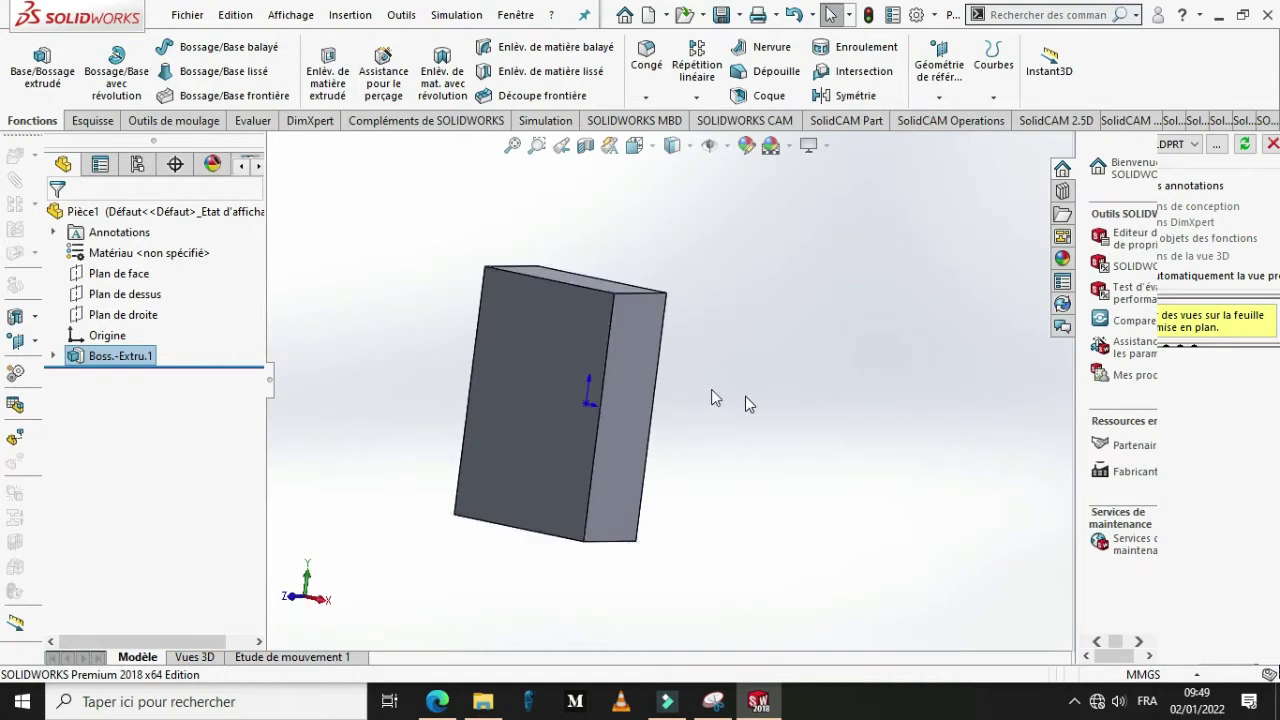
Step: Measure the lengths of the block's vertical front edge, upper depth edge and upper front edge one at a time
left_click(258, 124)
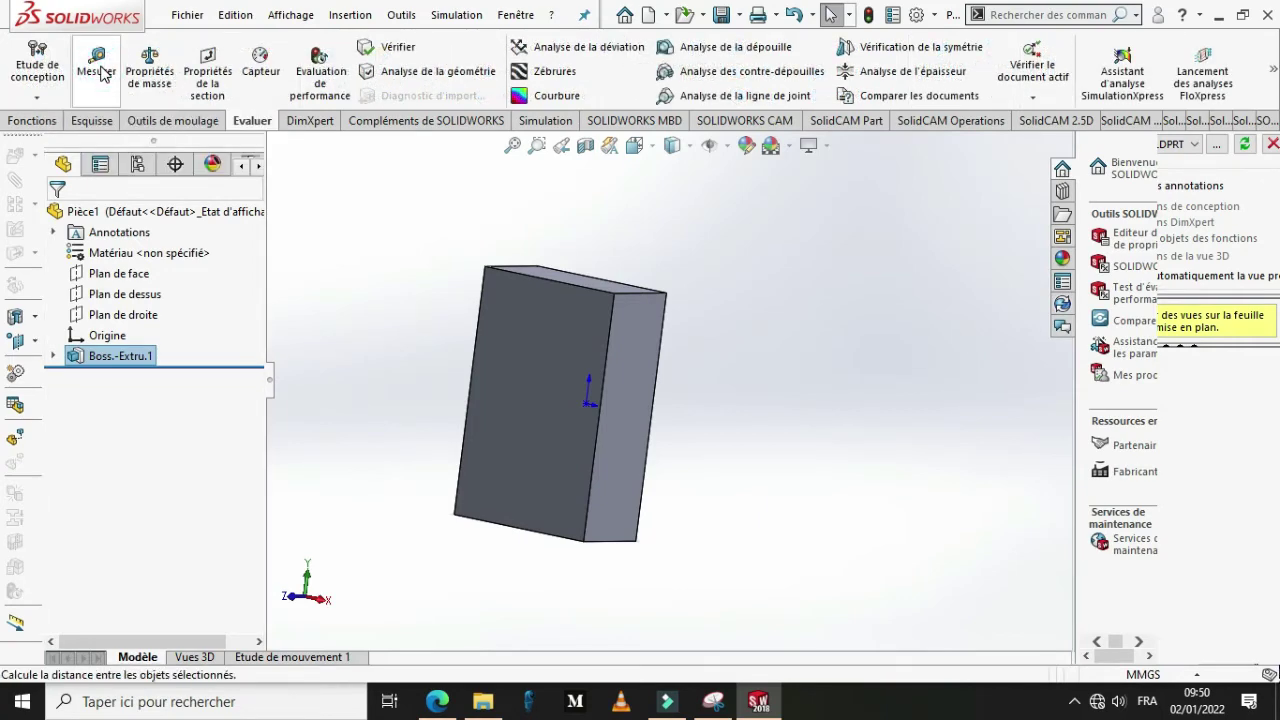
left_click(97, 66)
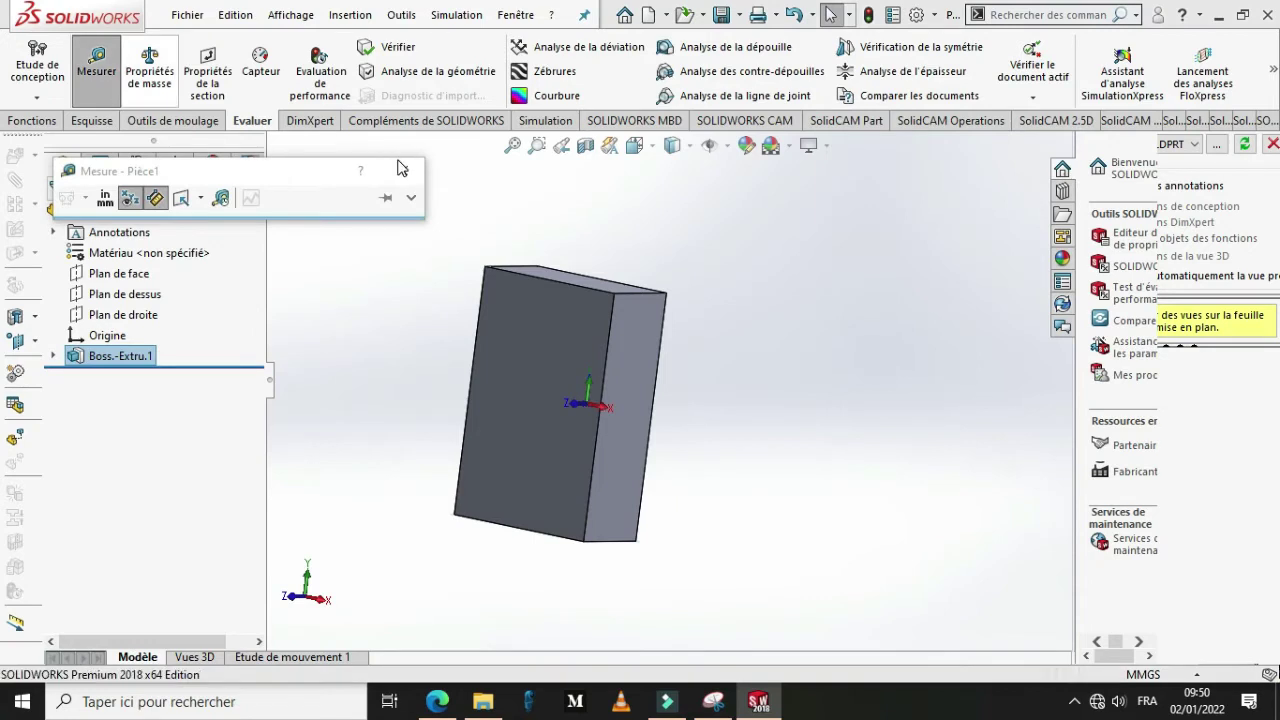
left_click(610, 343)
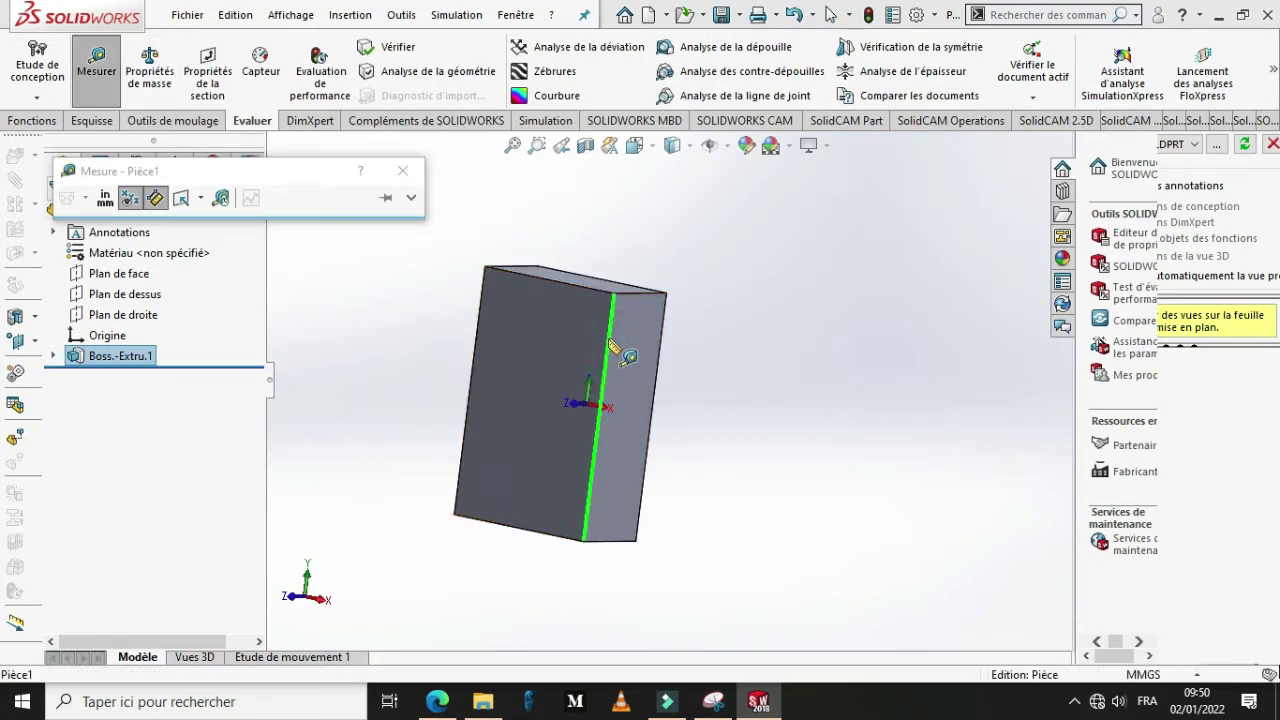
left_click(766, 277)
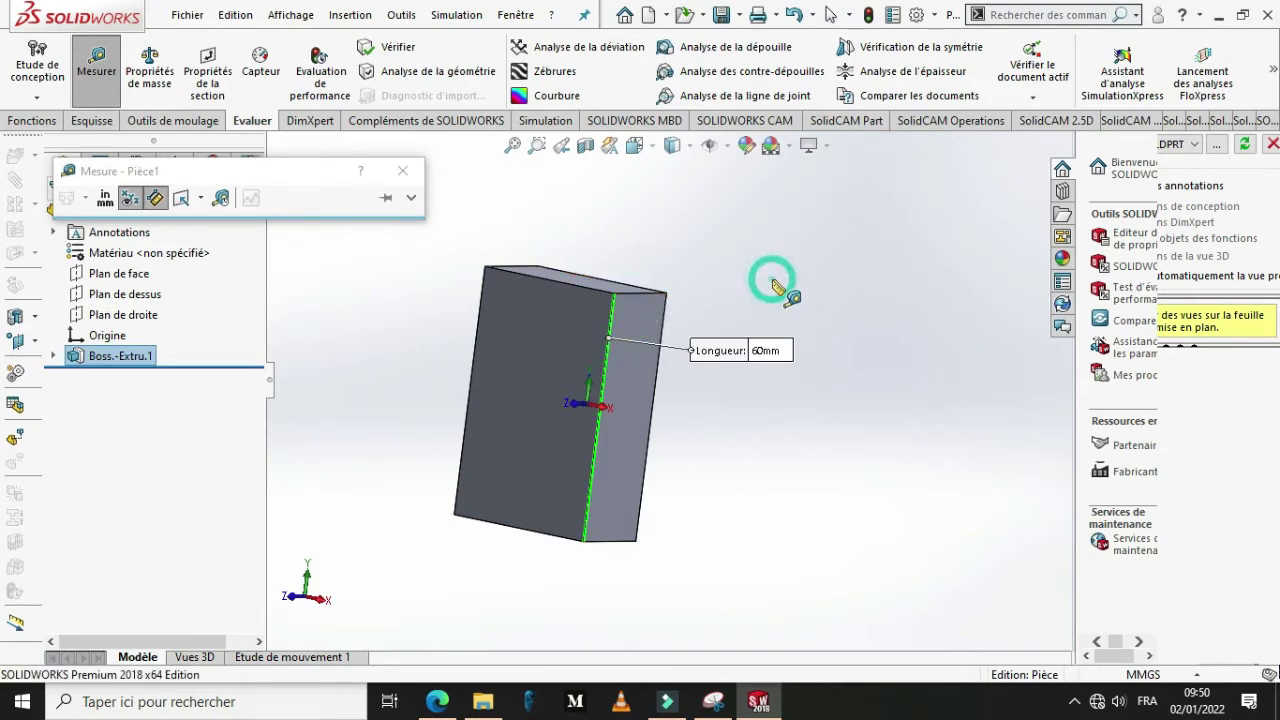
left_click(651, 295)
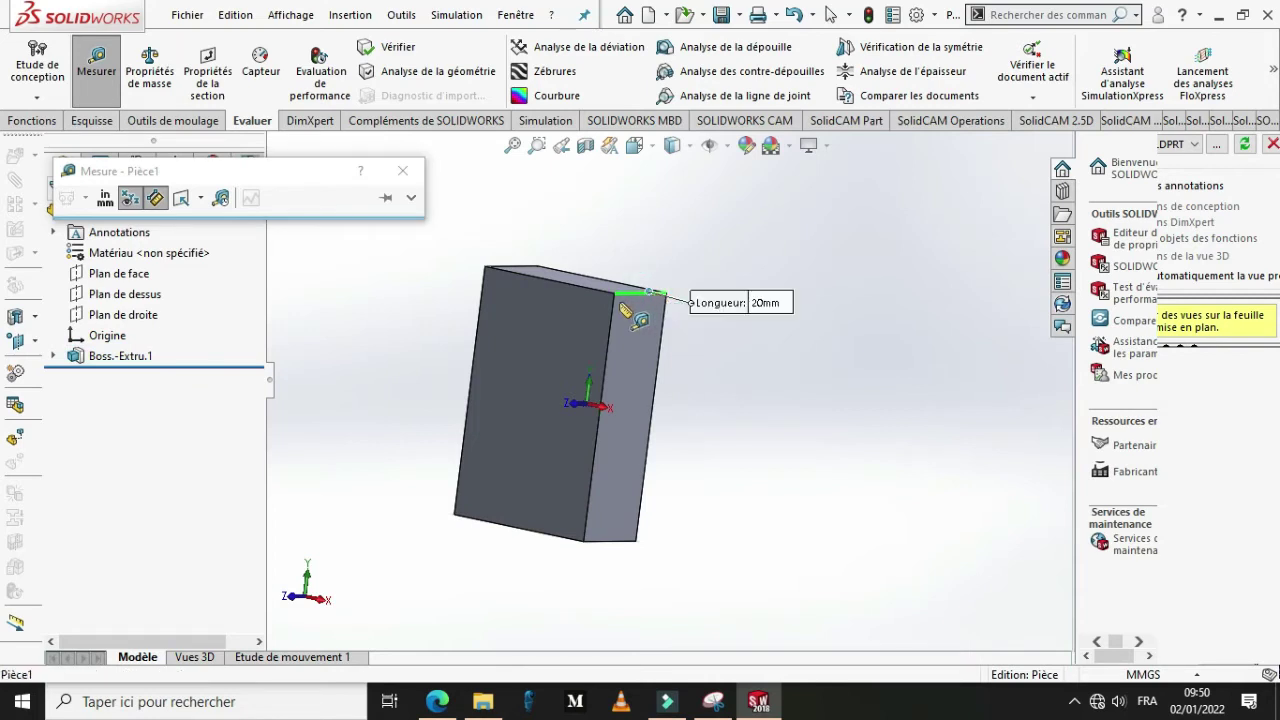
left_click(704, 352)
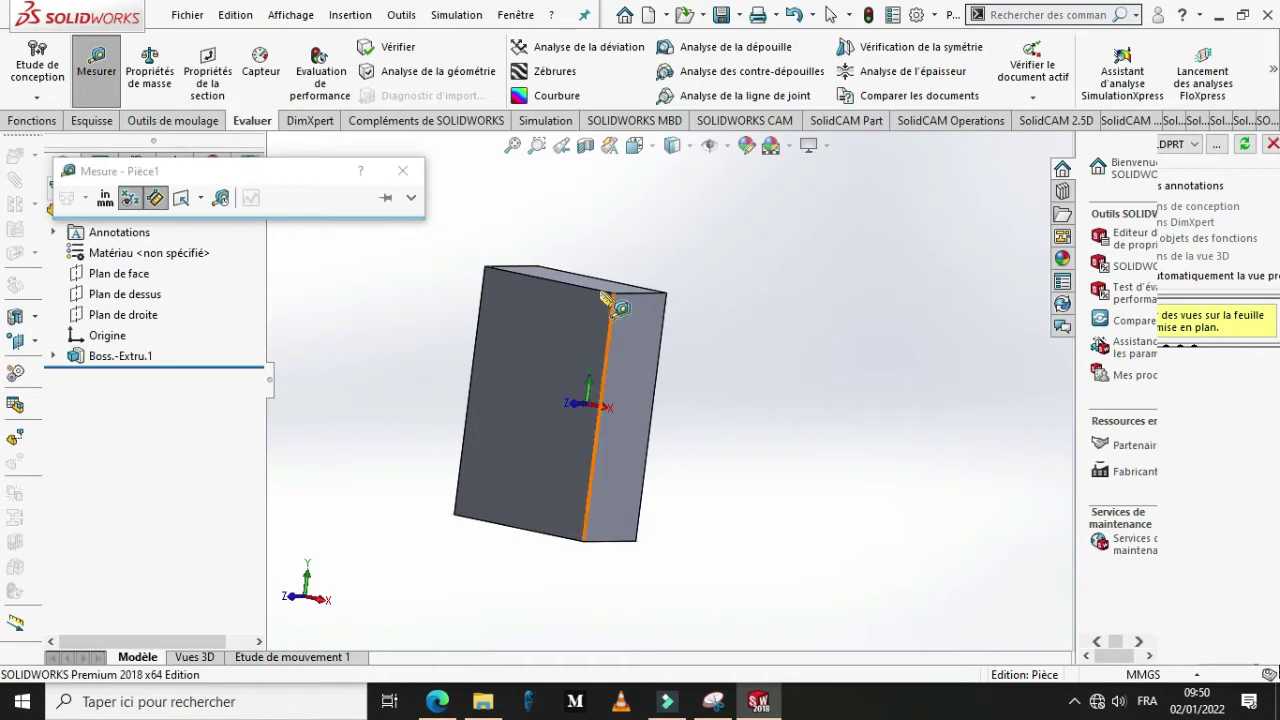
left_click(596, 292)
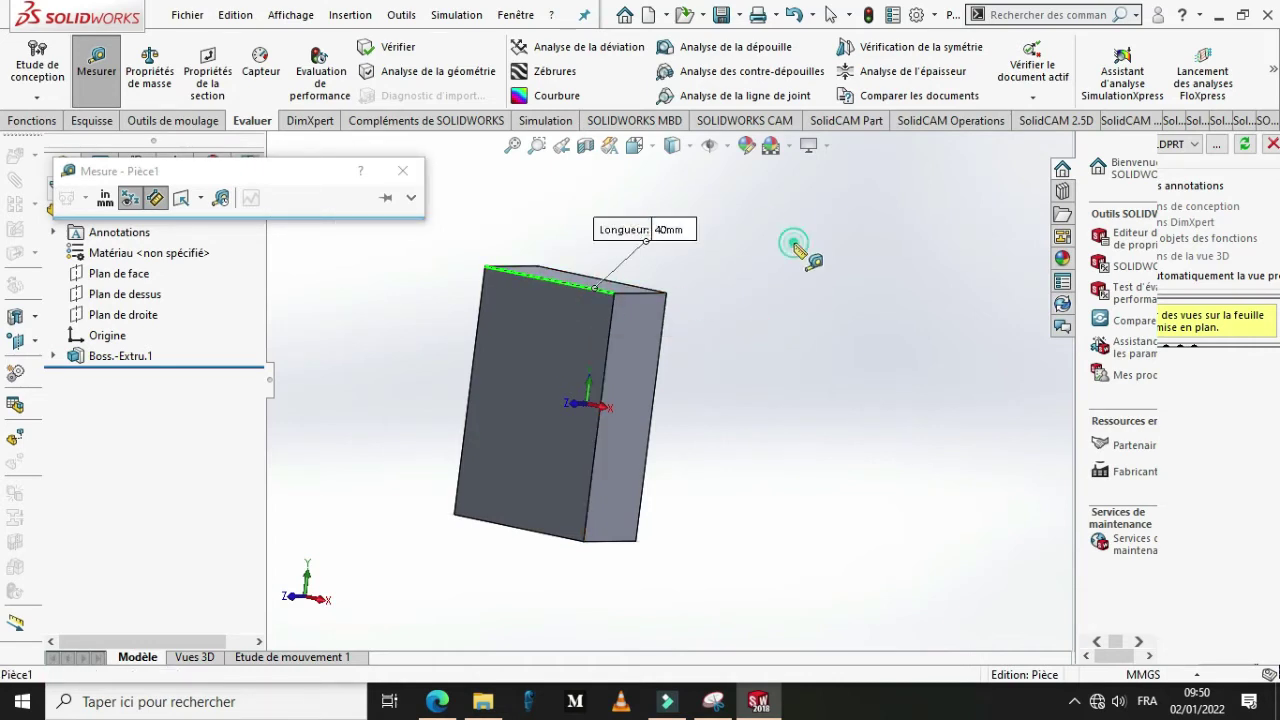
left_click(797, 246)
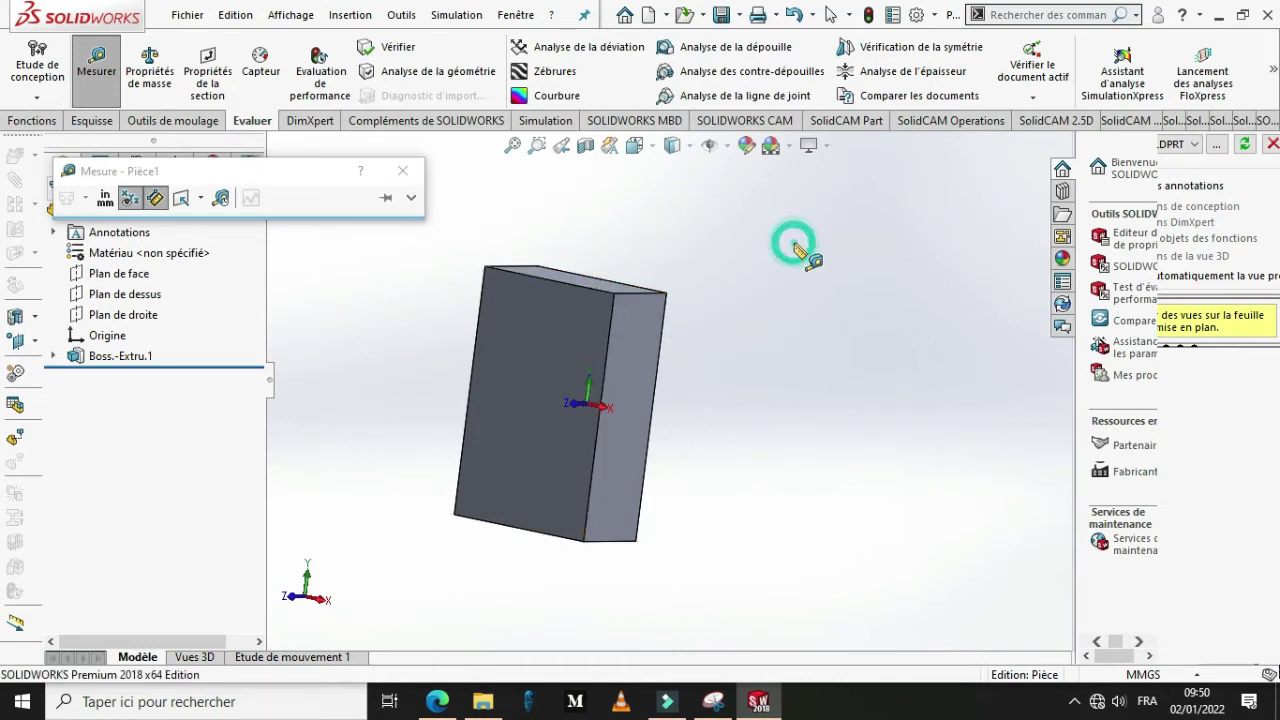
left_click(404, 172)
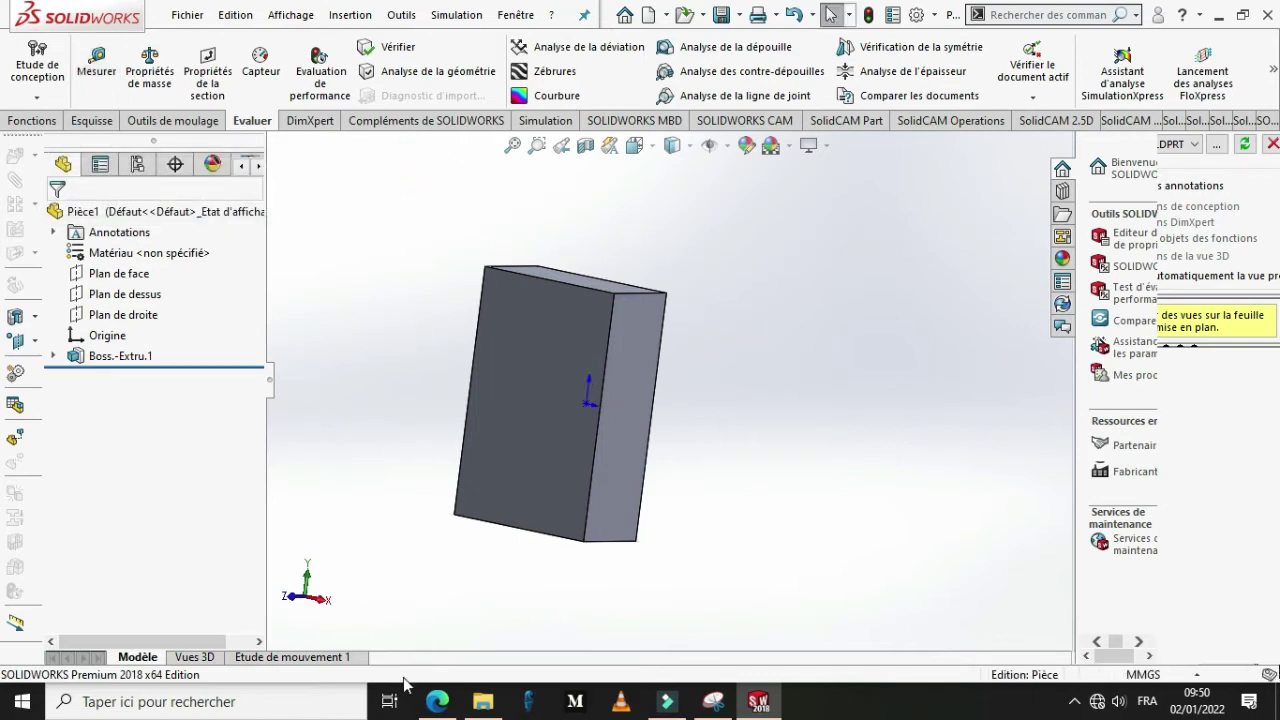
Step: Switch to the exercise PDF in Microsoft Edge, highlight the instruction "Effectuer sa mise en plan", and return to SOLIDWORKS
mouse_move(457, 710)
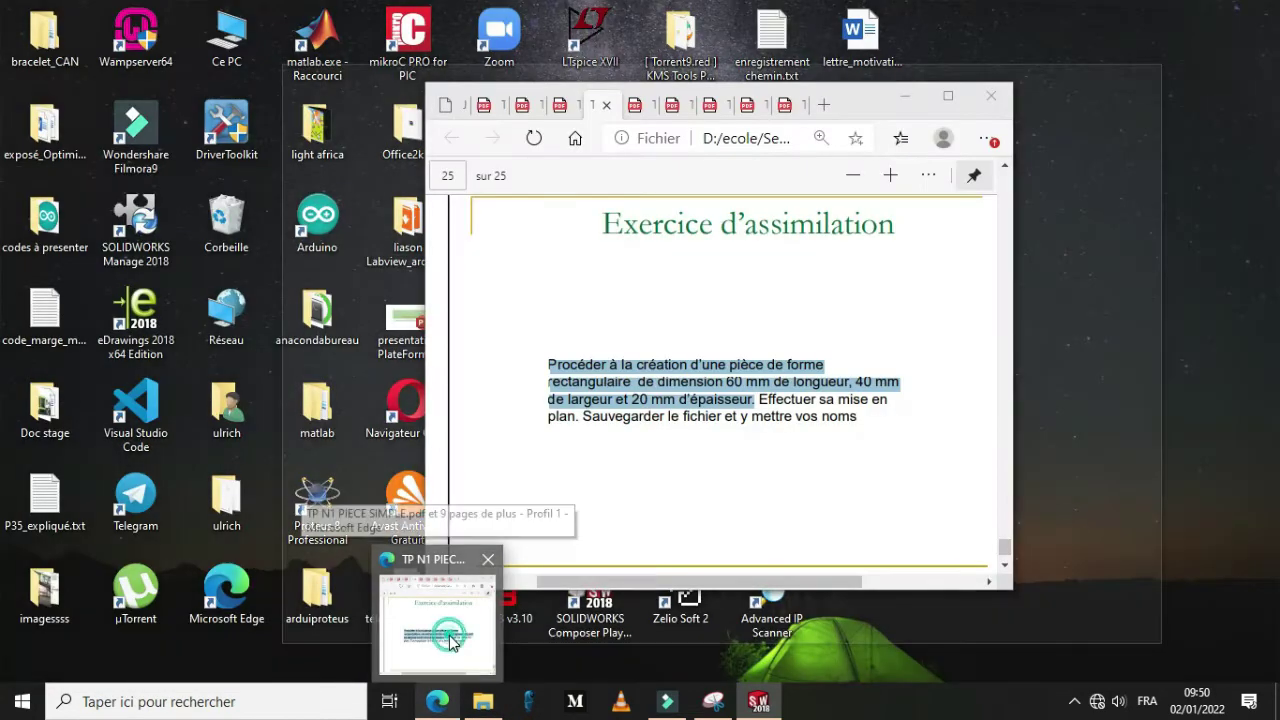
left_click(449, 636)
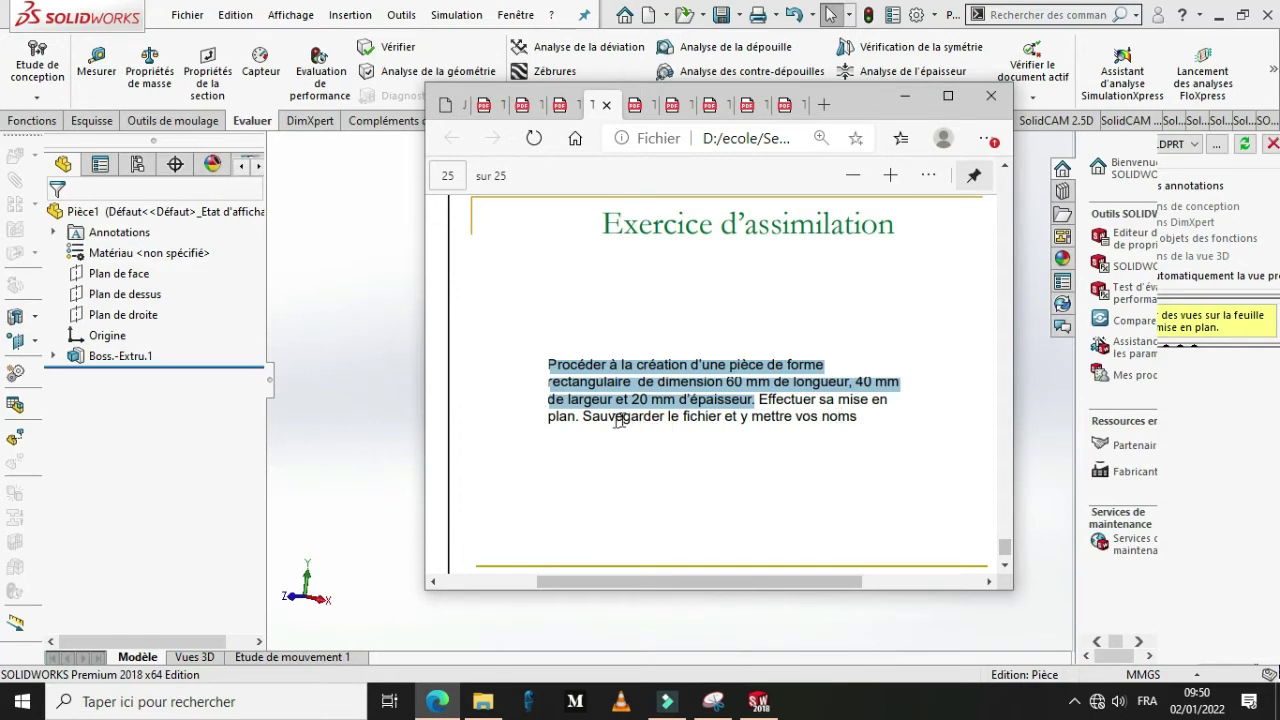
left_click(849, 424)
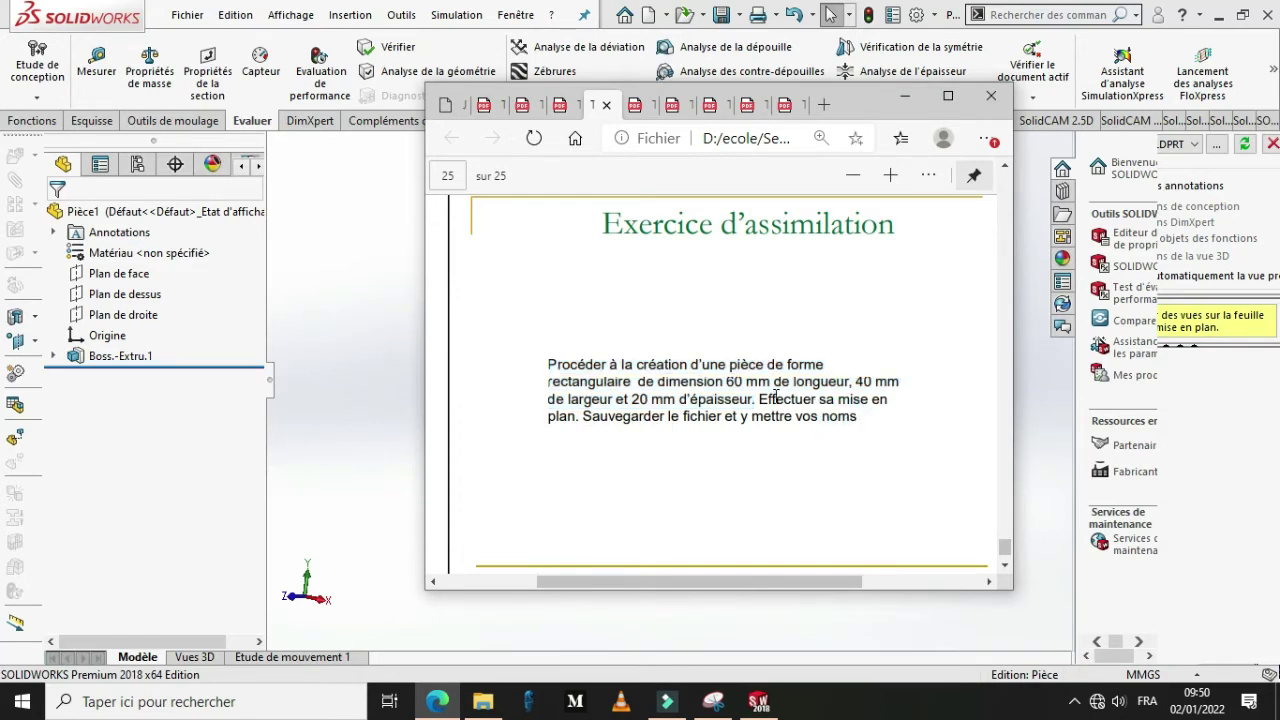
left_click_drag(752, 399, 571, 416)
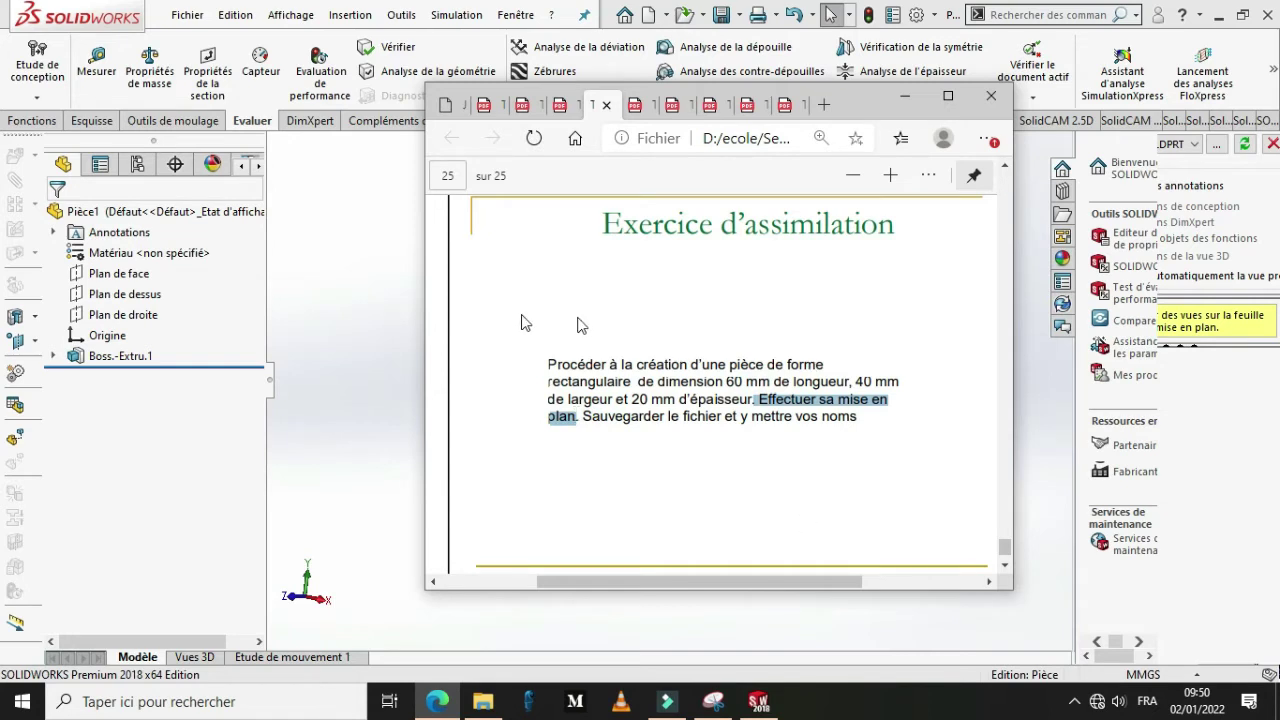
key("alt+Tab")
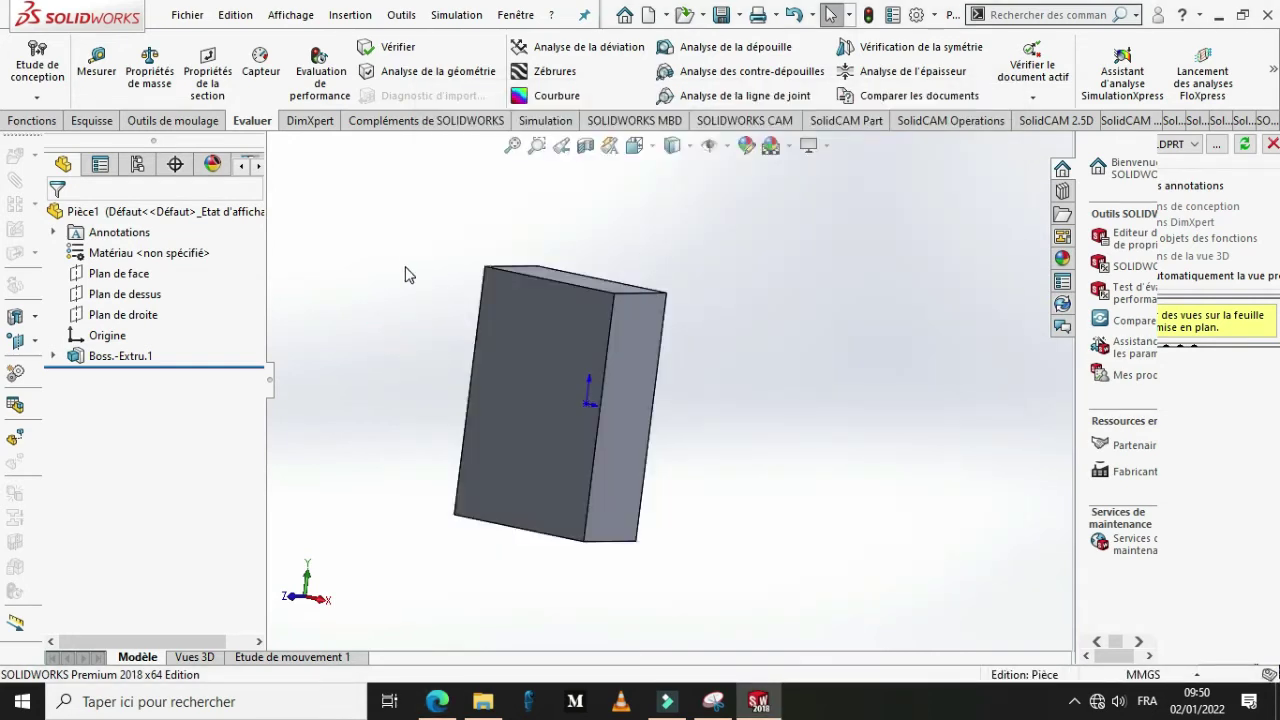
Step: Start a drawing from the part and save the part as brique222 in the dossier_video1 folder
left_click(176, 15)
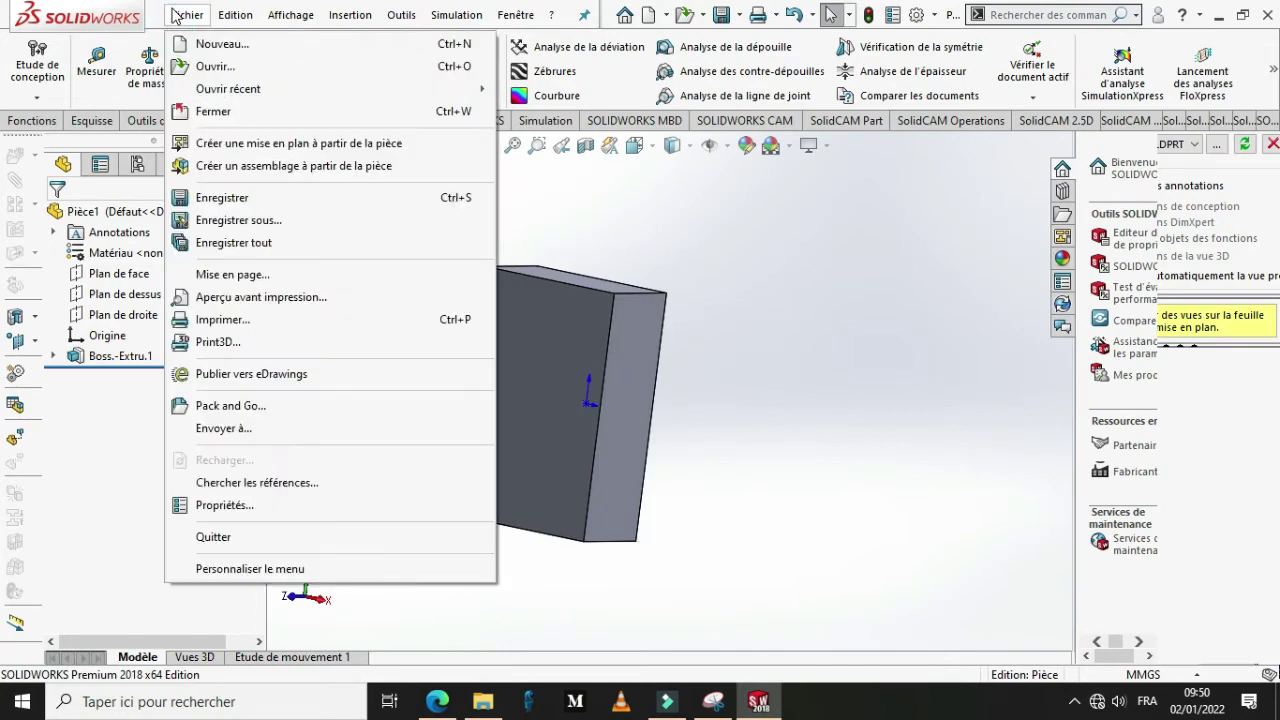
left_click(272, 148)
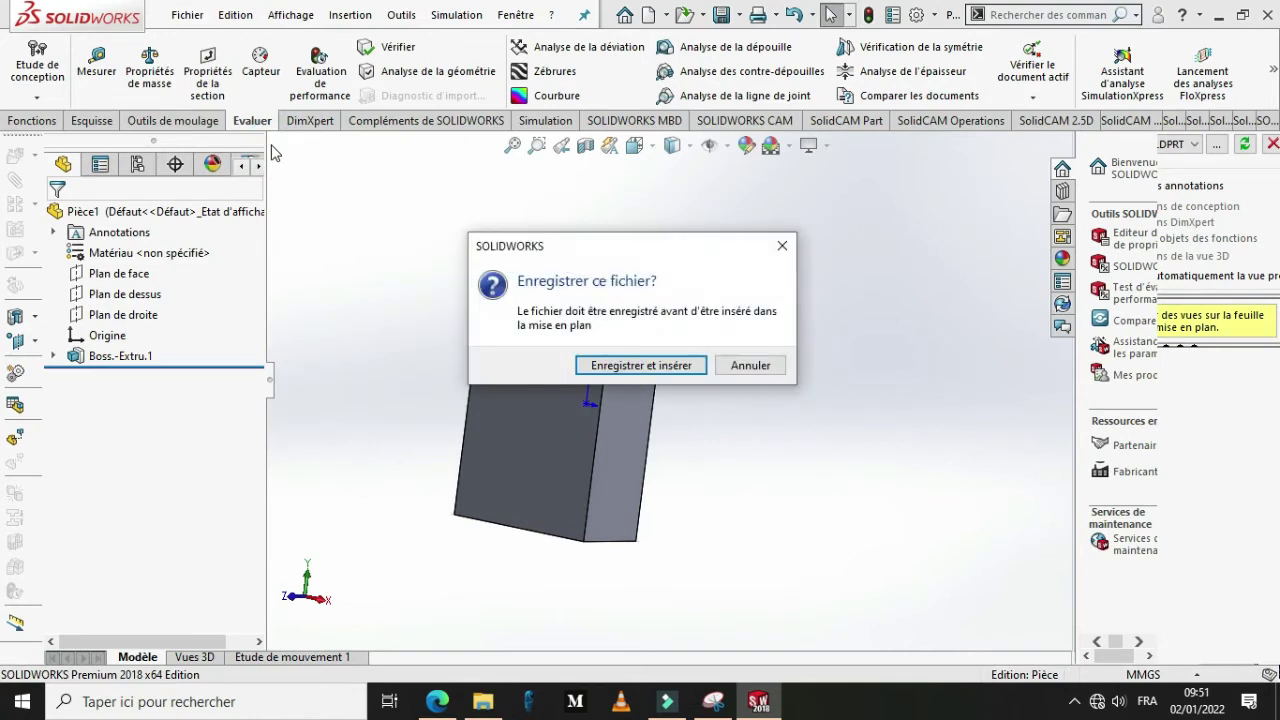
left_click(652, 366)
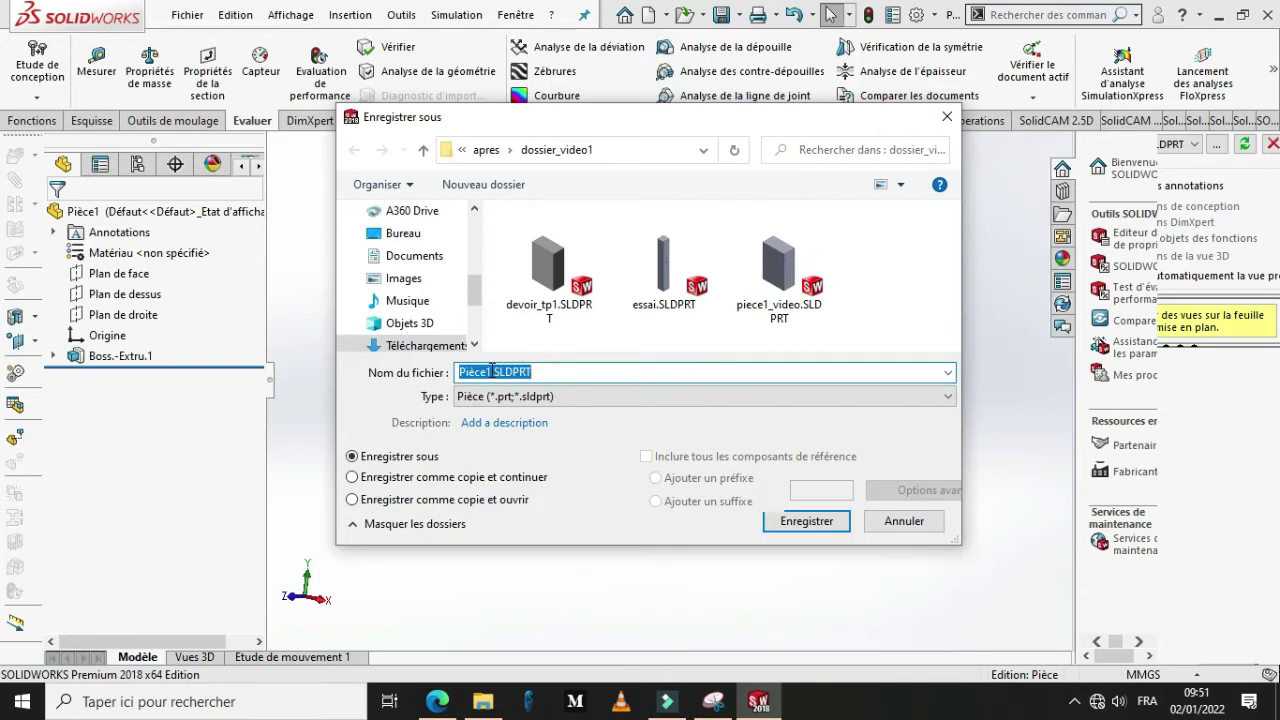
left_click(491, 371)
left_click_drag(540, 374, 450, 375)
key("BackSpace")
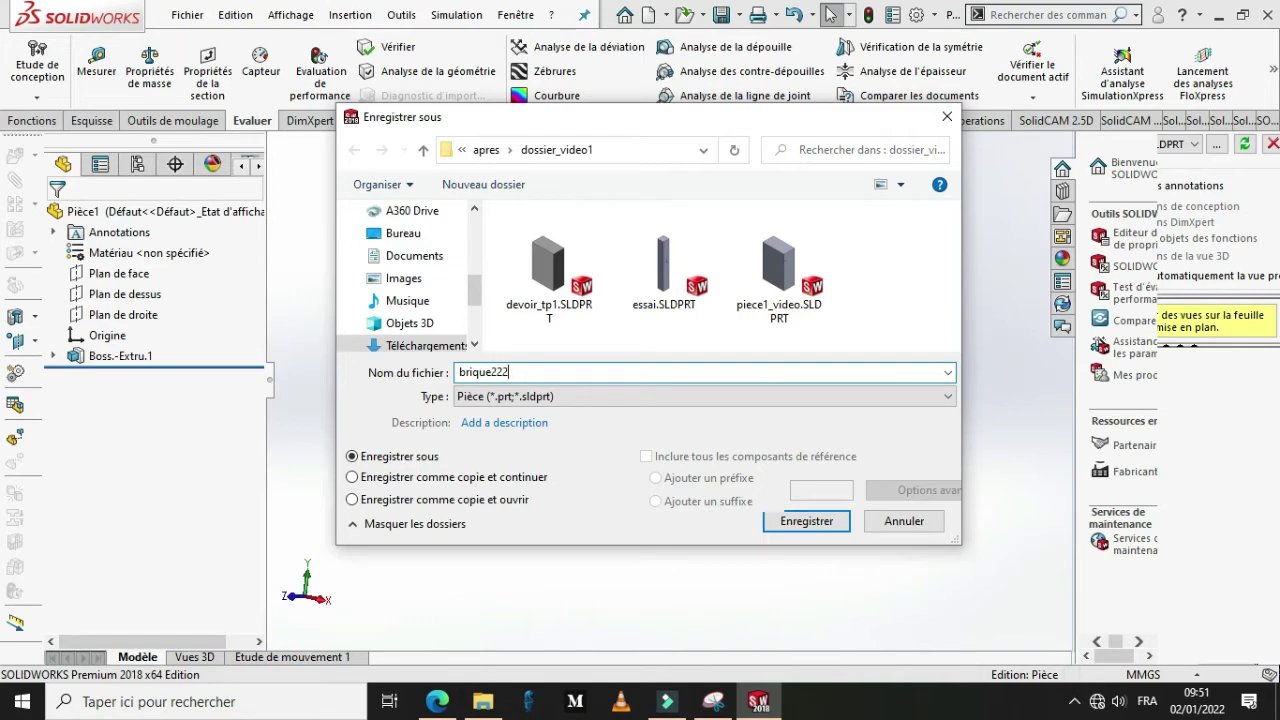
key("Return")
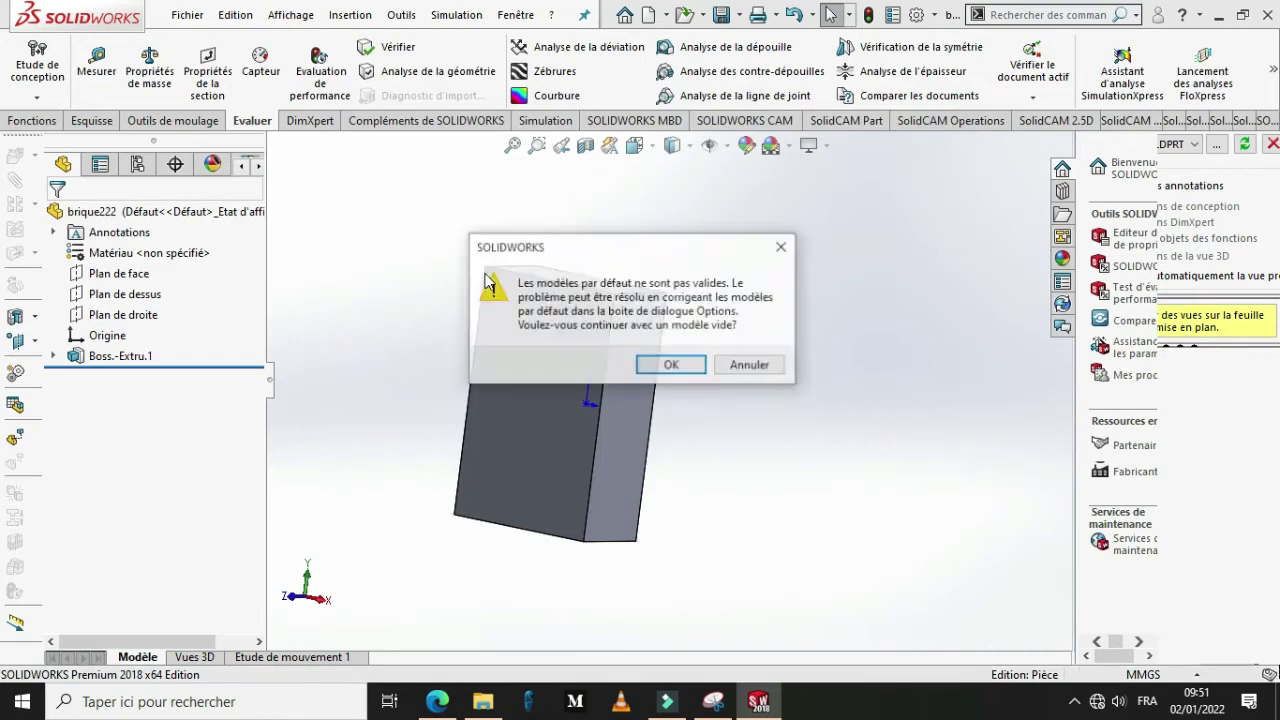
Step: Continue with a blank template and create the drawing on a standard A4 (ISO) sheet with its sheet format displayed
left_click(695, 368)
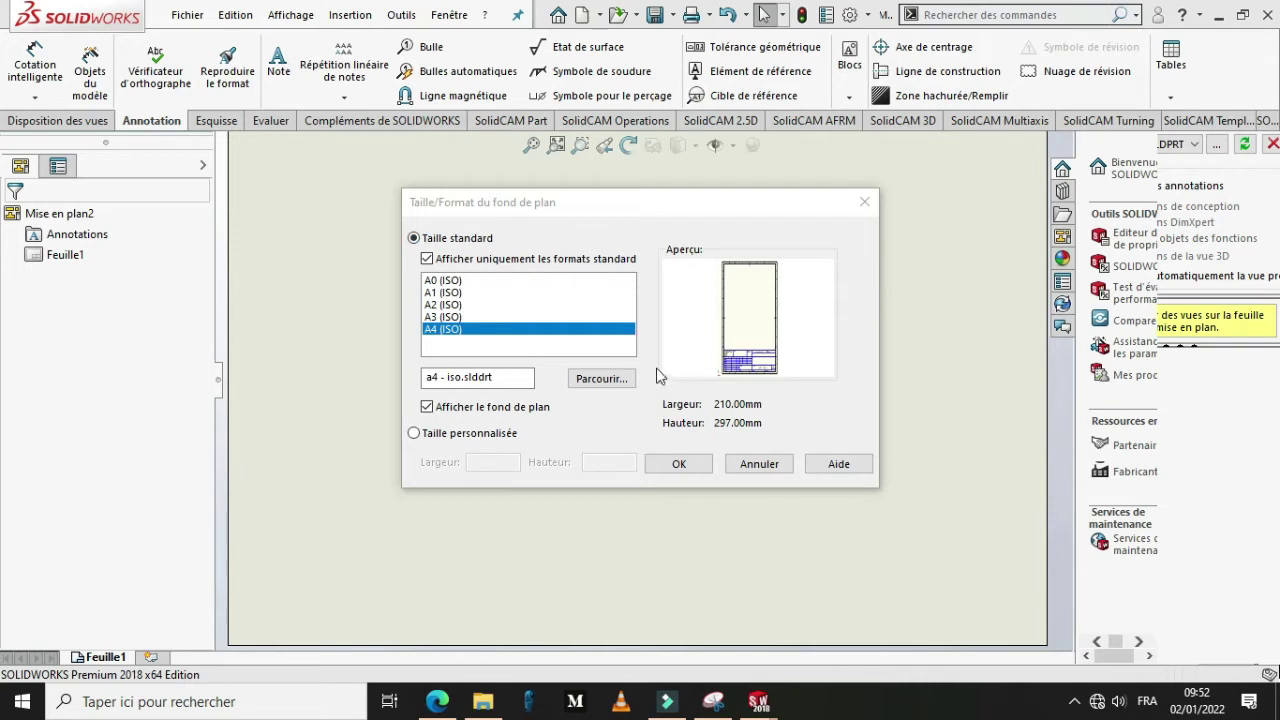
left_click(545, 317)
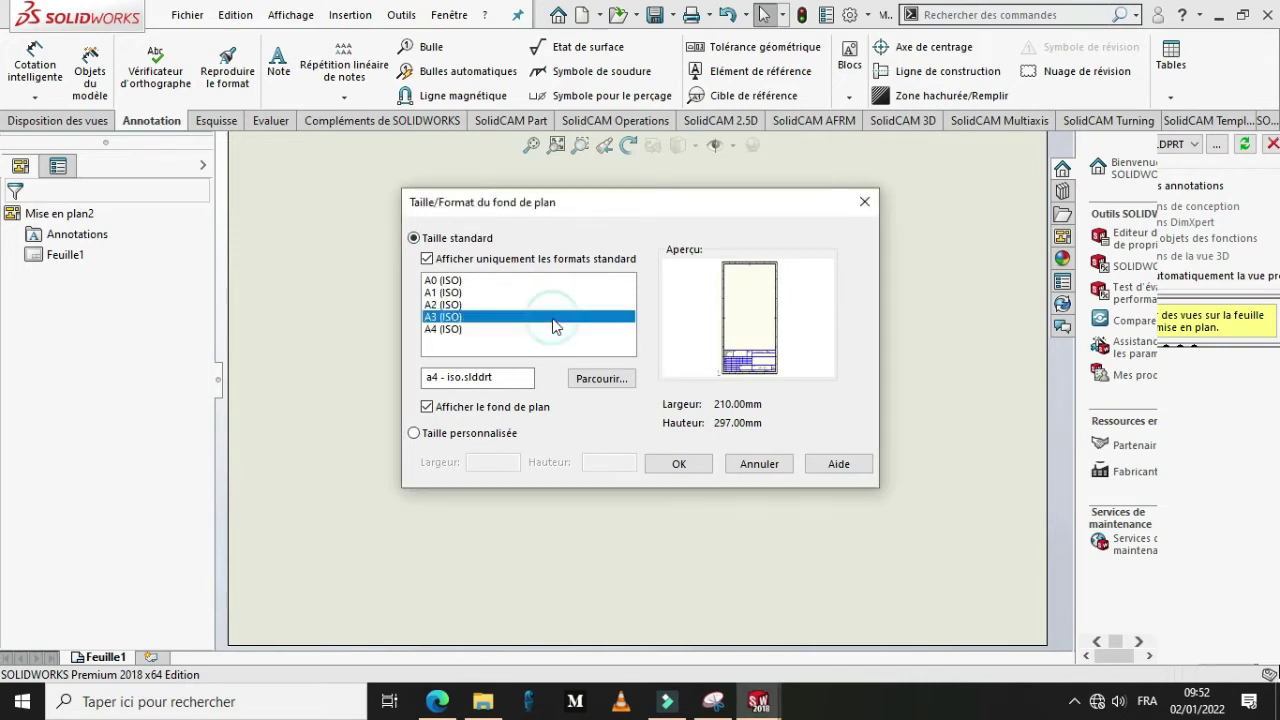
left_click(487, 303)
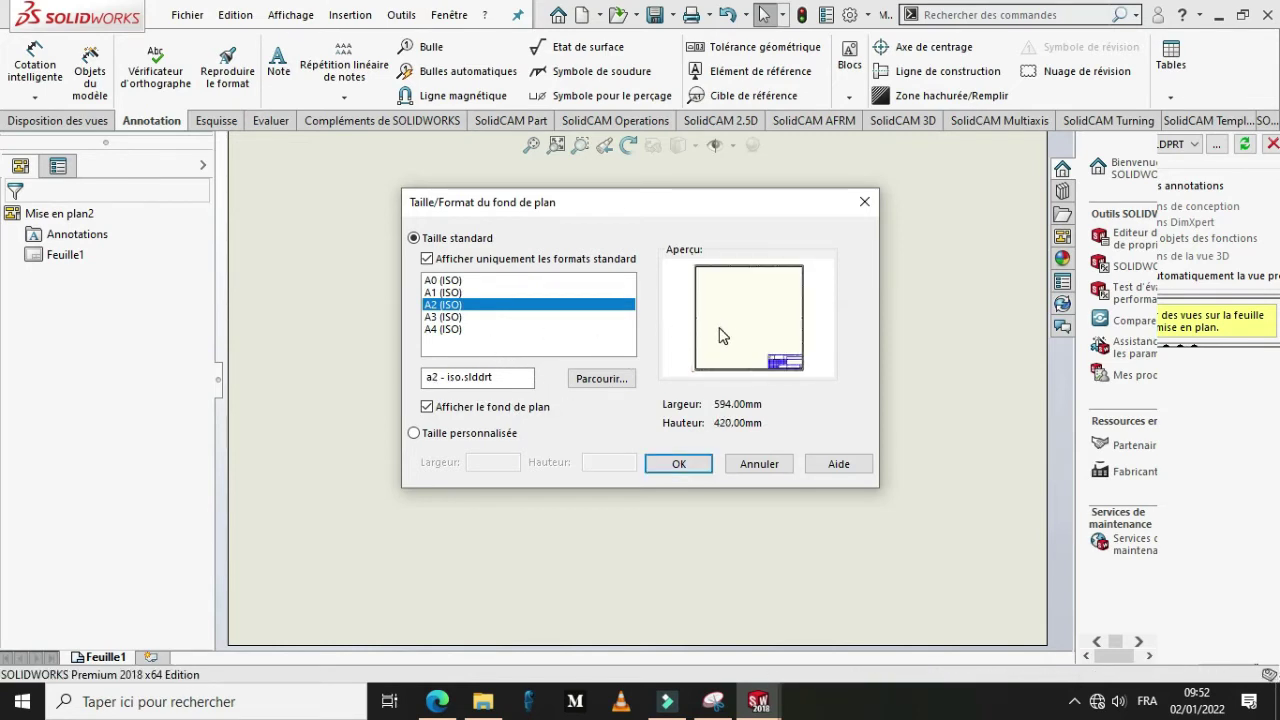
left_click(438, 330)
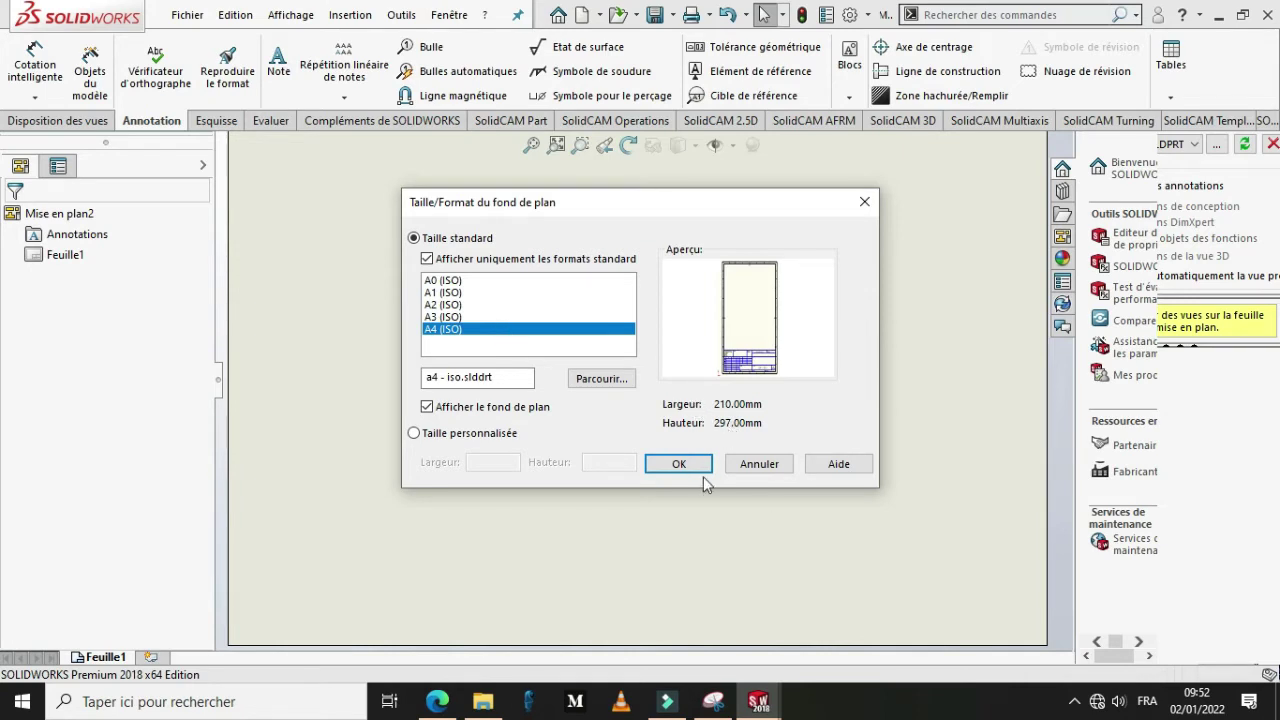
left_click(679, 464)
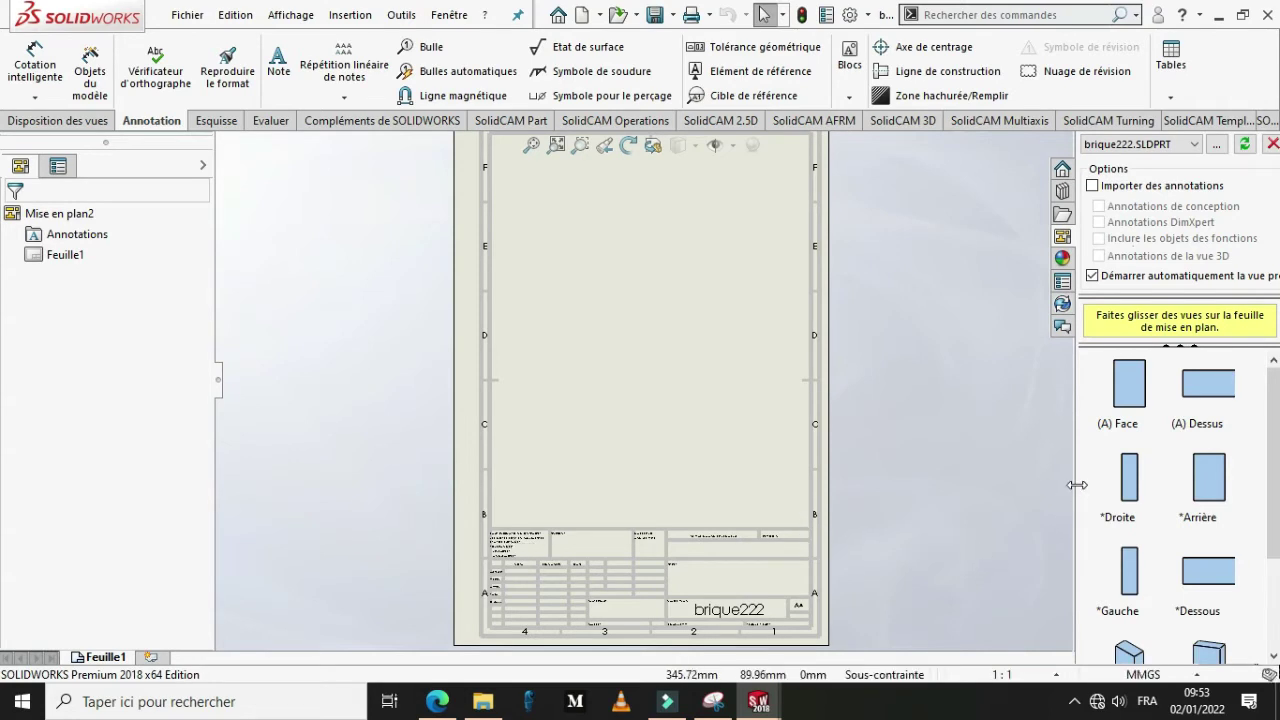
Step: Widen the view palette and set the projection type of sheet Feuille1 to Europe
left_click_drag(1076, 485, 1040, 479)
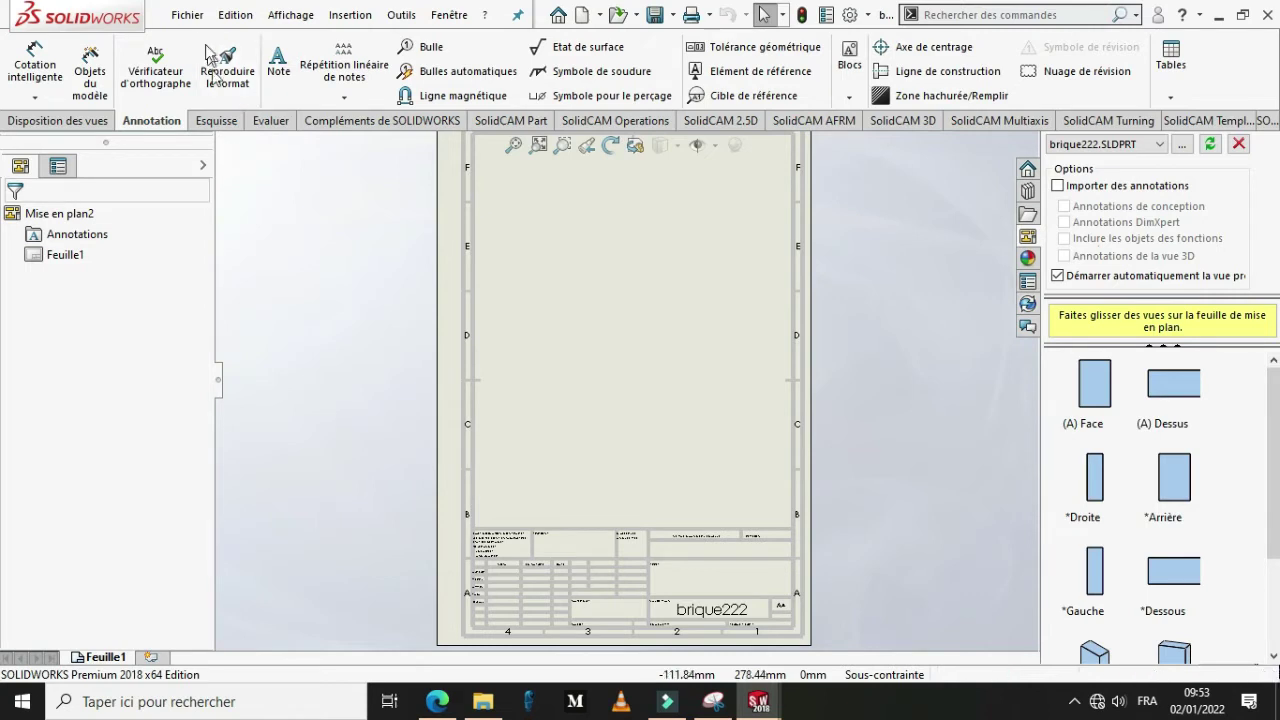
right_click(61, 256)
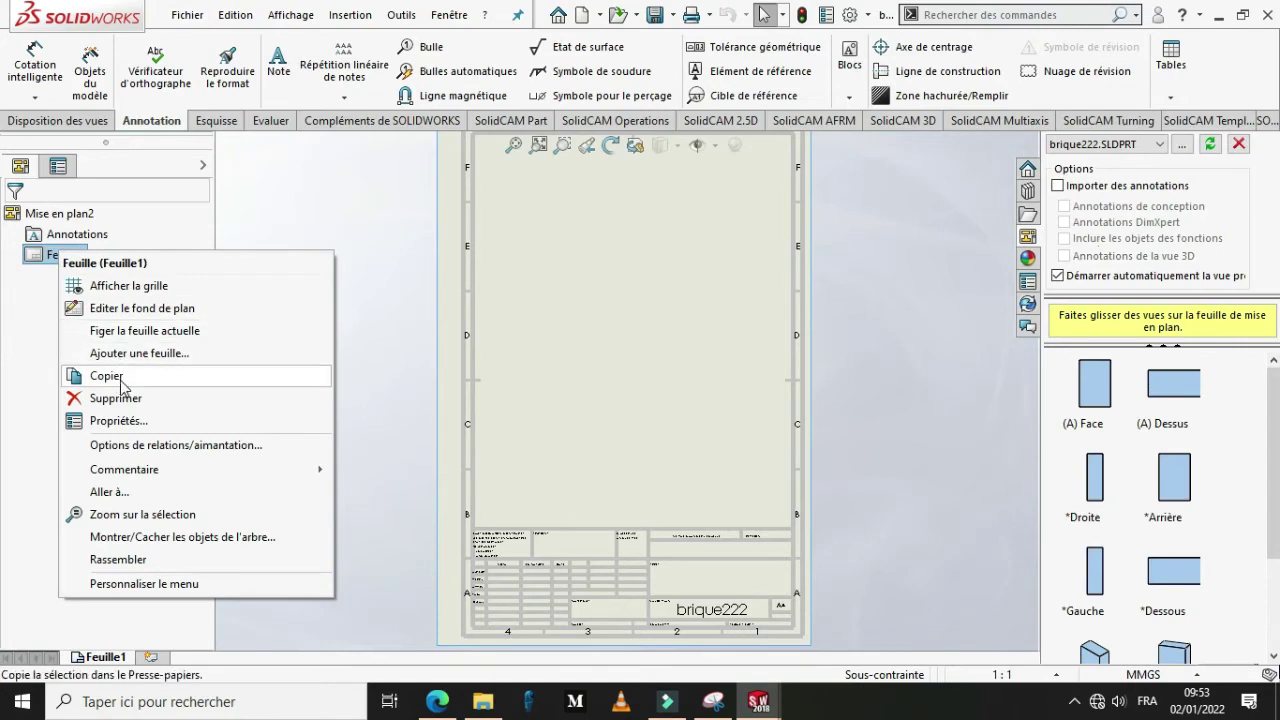
left_click(123, 420)
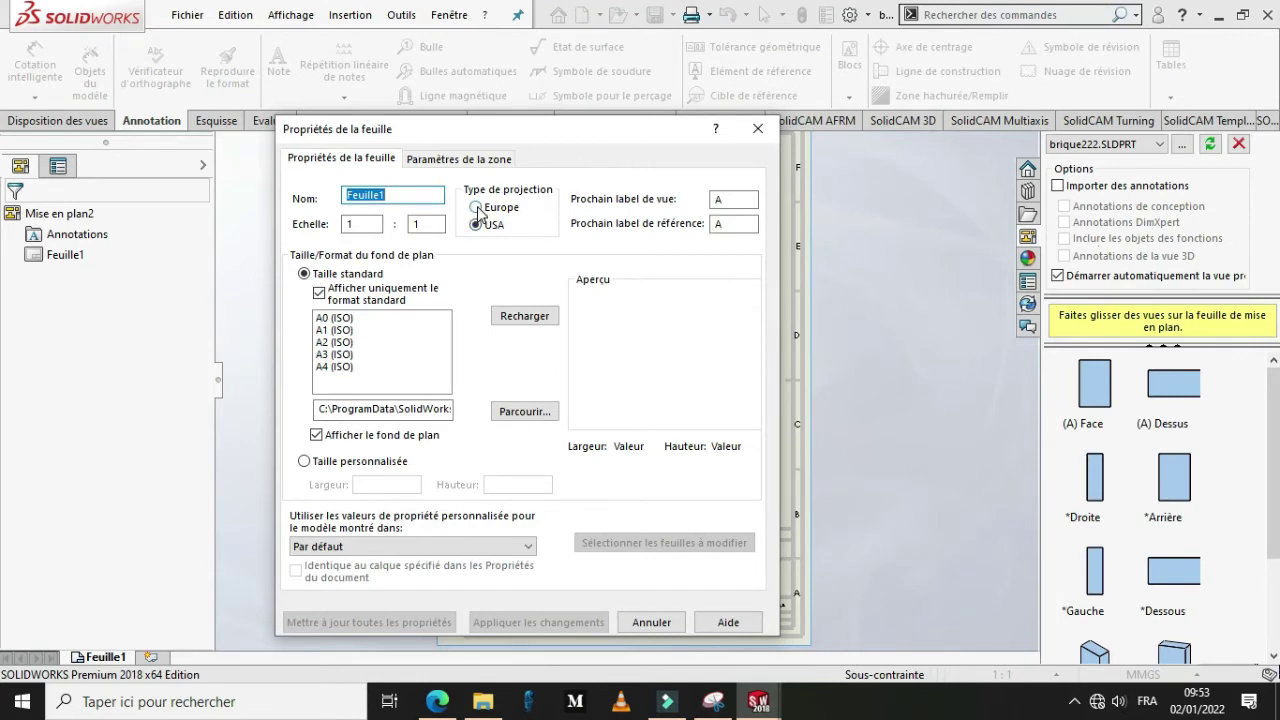
left_click(477, 208)
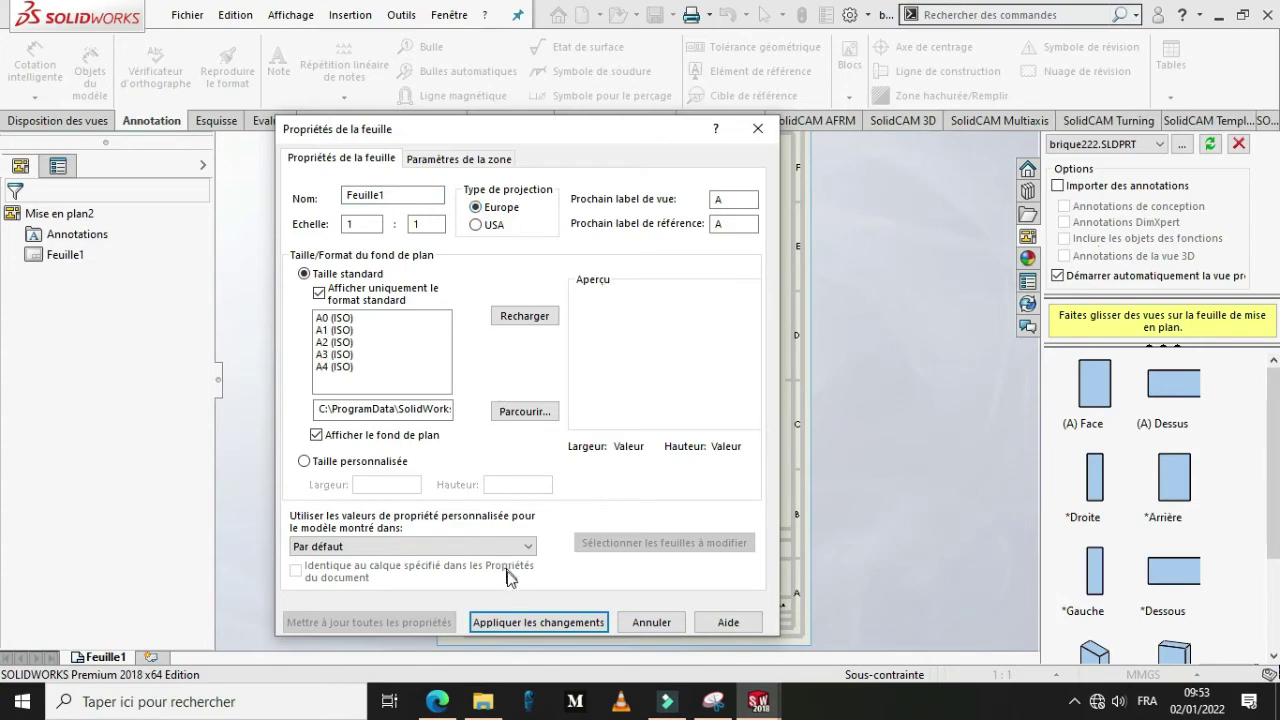
left_click(513, 623)
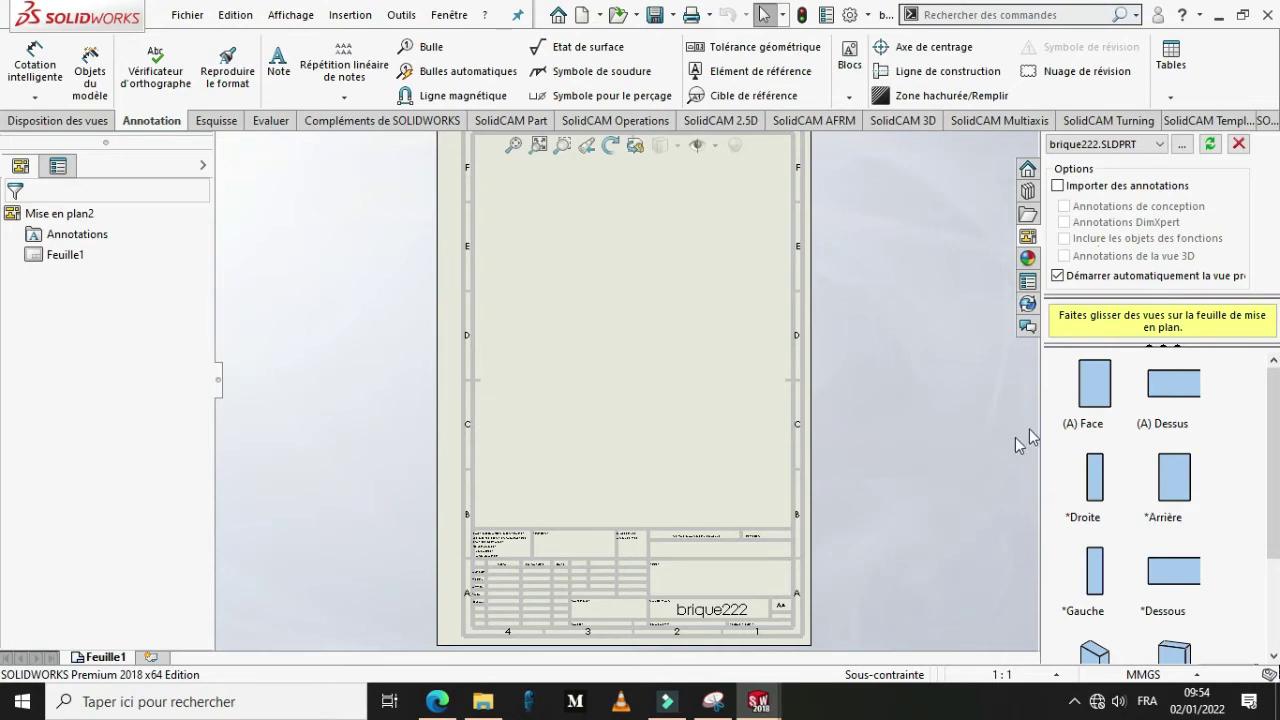
Step: Place the Face view in the sheet's upper right, then add projected views to its left, below it and diagonally below left
left_click(1098, 380)
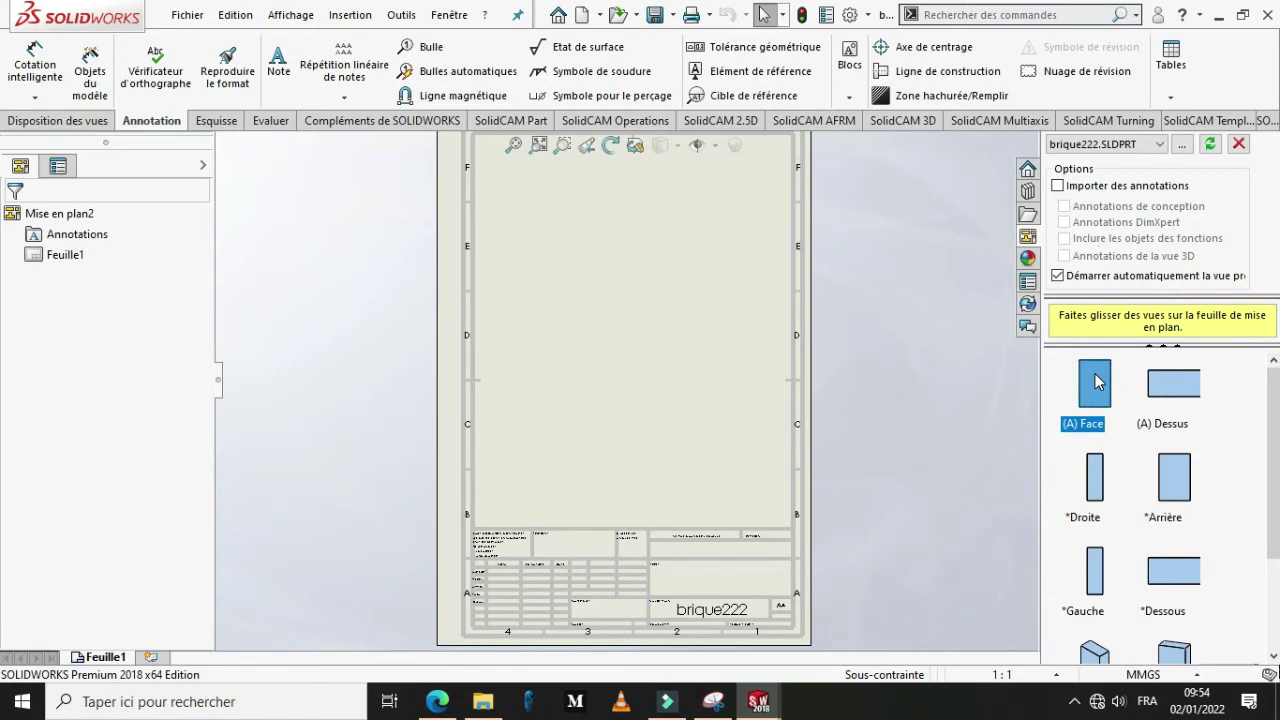
mouse_move(1097, 380)
left_mouse_down()
mouse_move(1043, 383)
mouse_move(934, 357)
mouse_move(754, 291)
mouse_move(706, 243)
left_mouse_up()
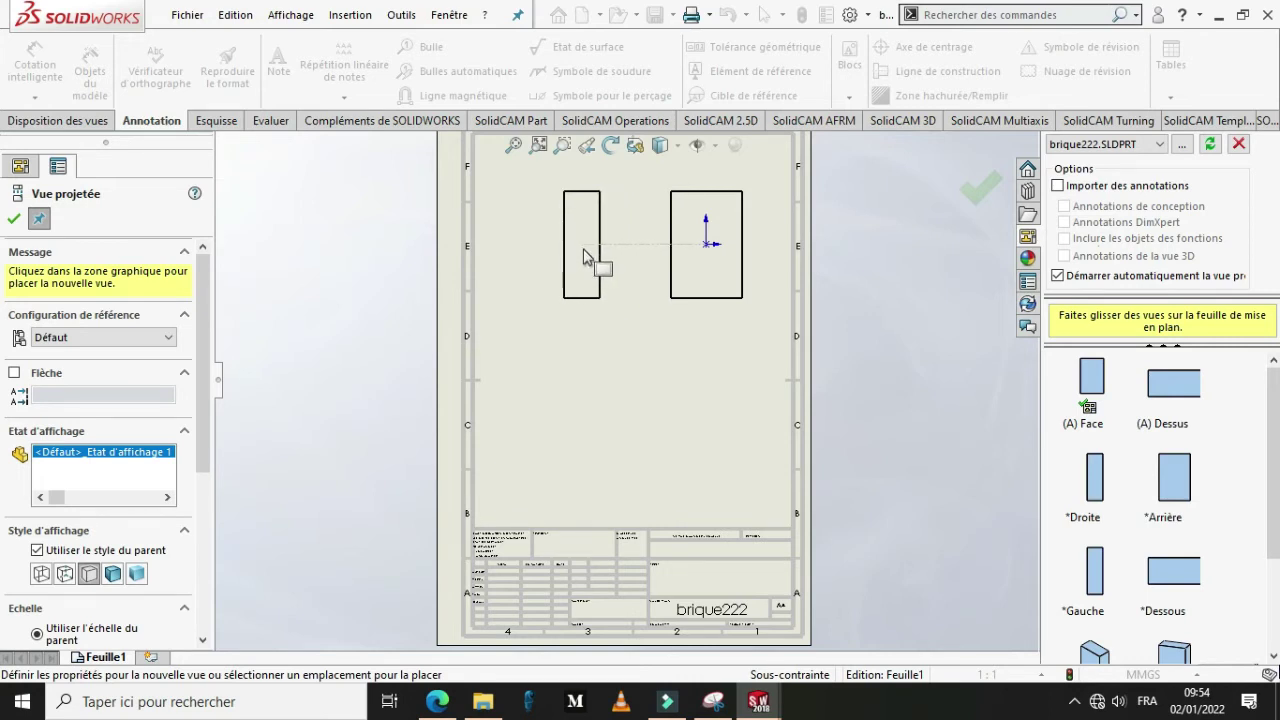
left_click(587, 257)
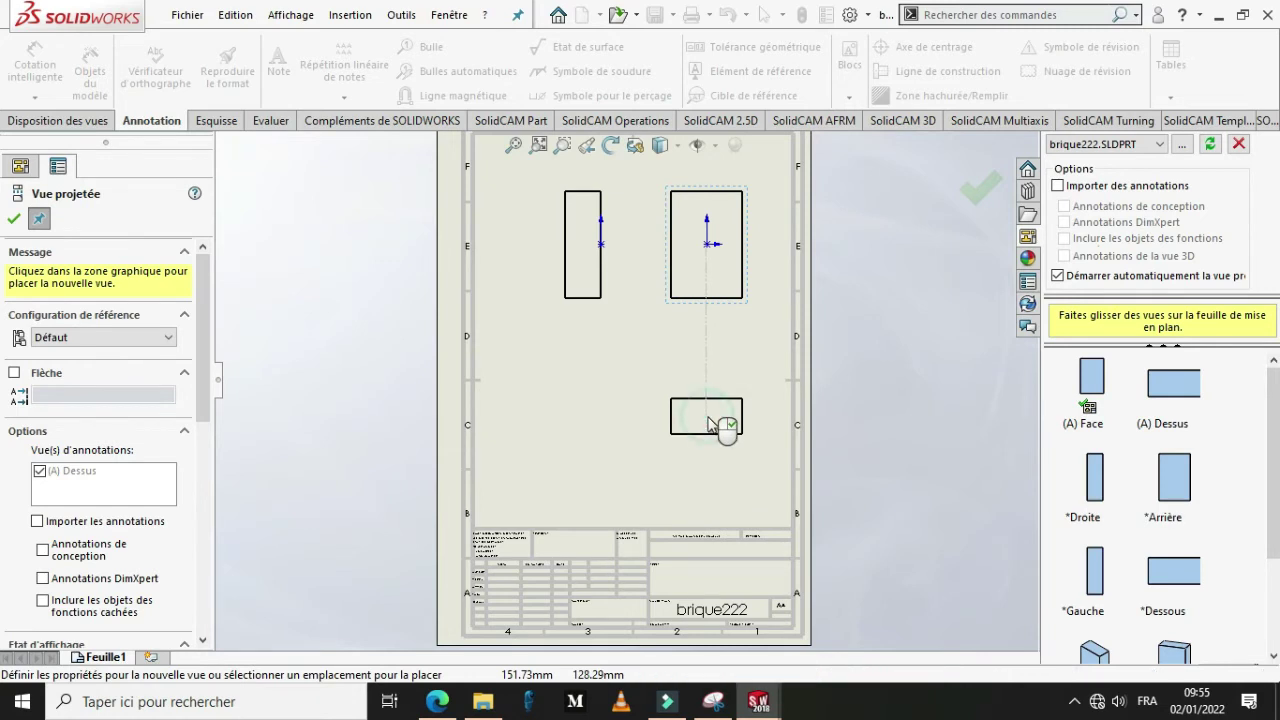
left_click(708, 424)
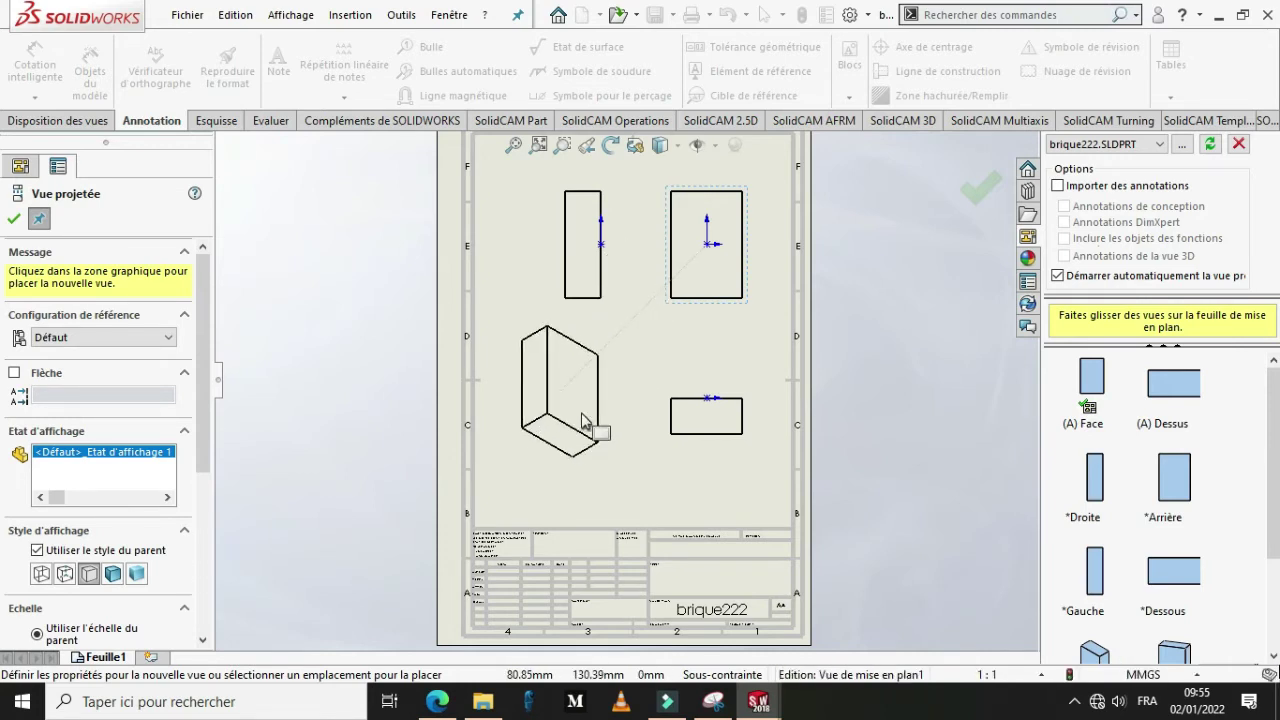
left_click(582, 418)
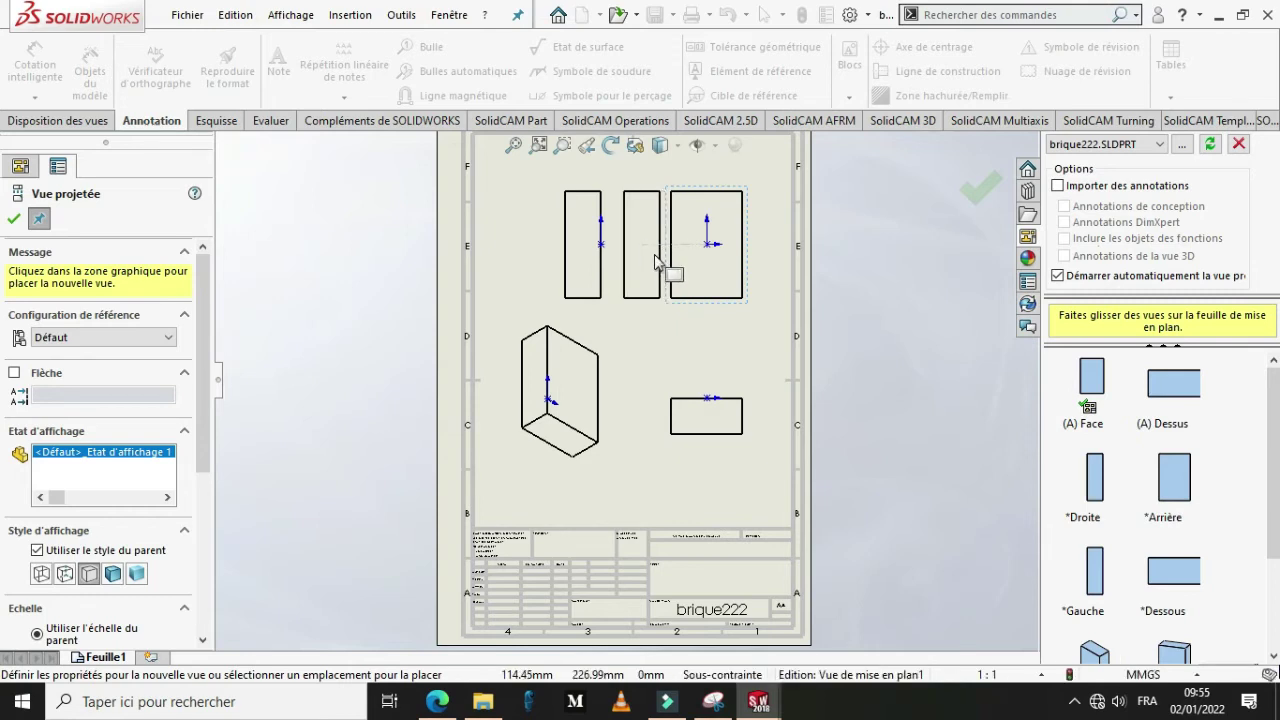
left_click(972, 195)
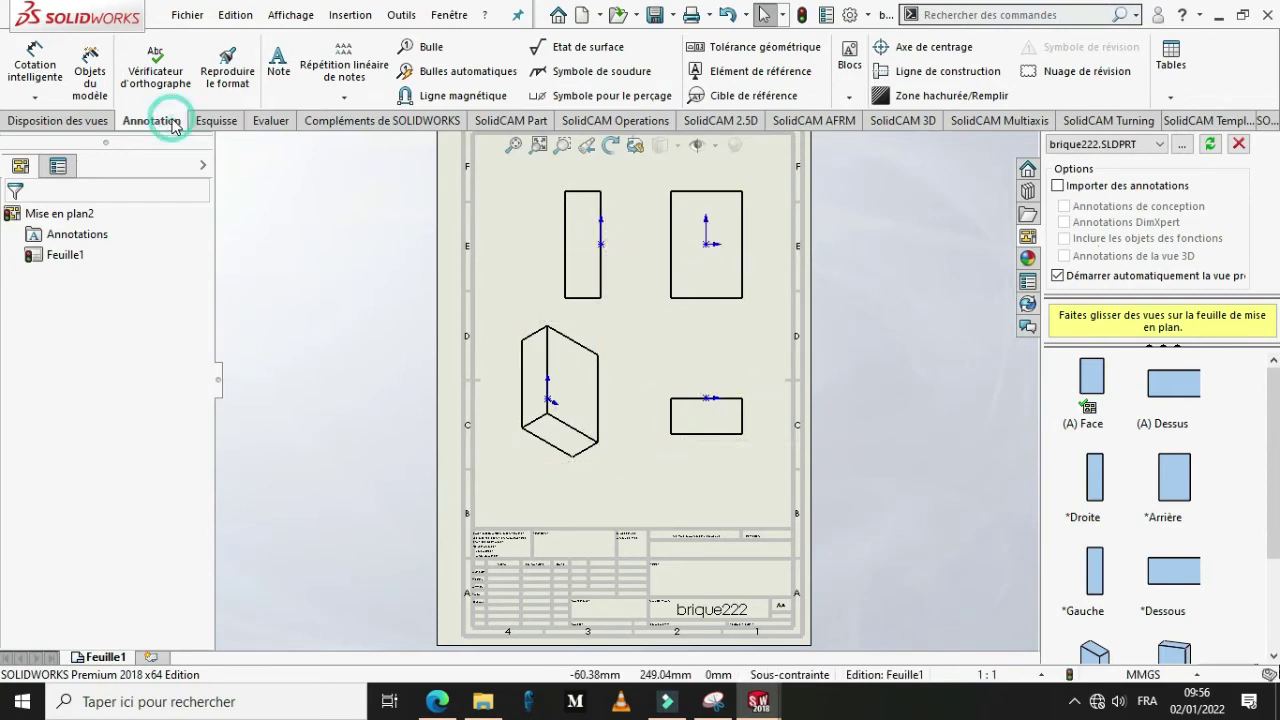
Step: Insert the model's dimensions into all views, using the entire model (Modèle entier) as the source
left_click(98, 88)
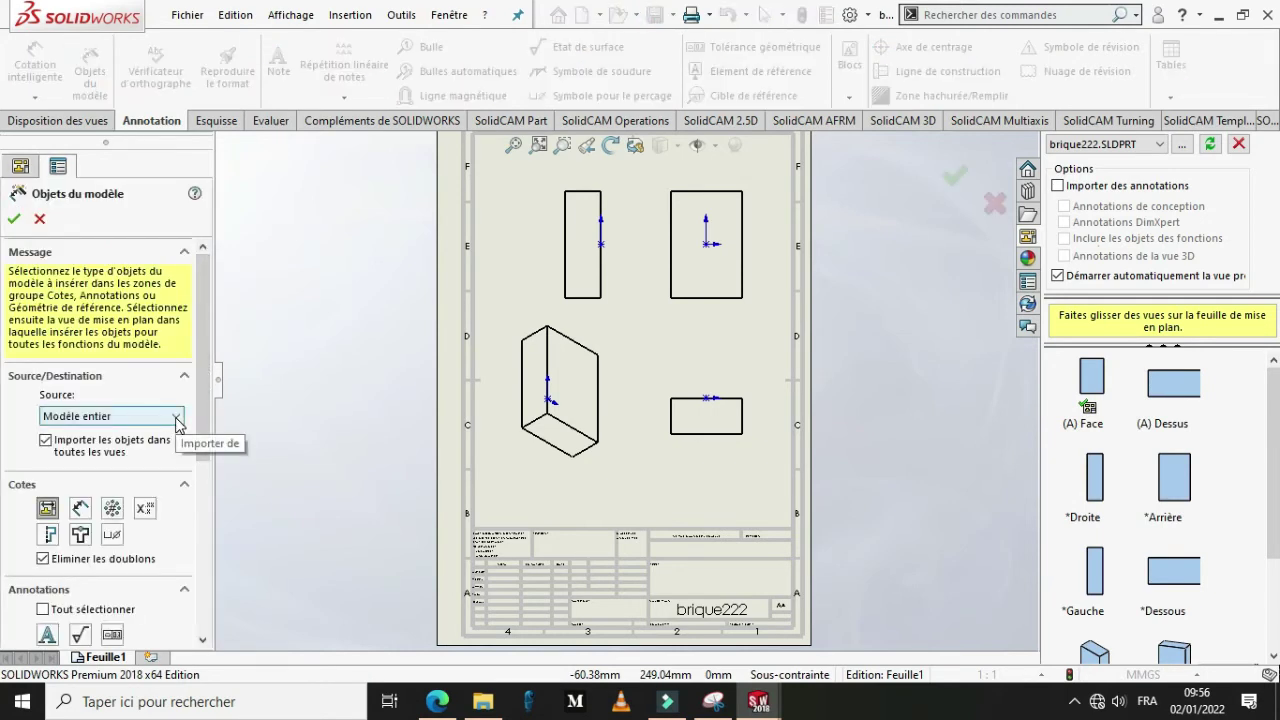
left_click(177, 420)
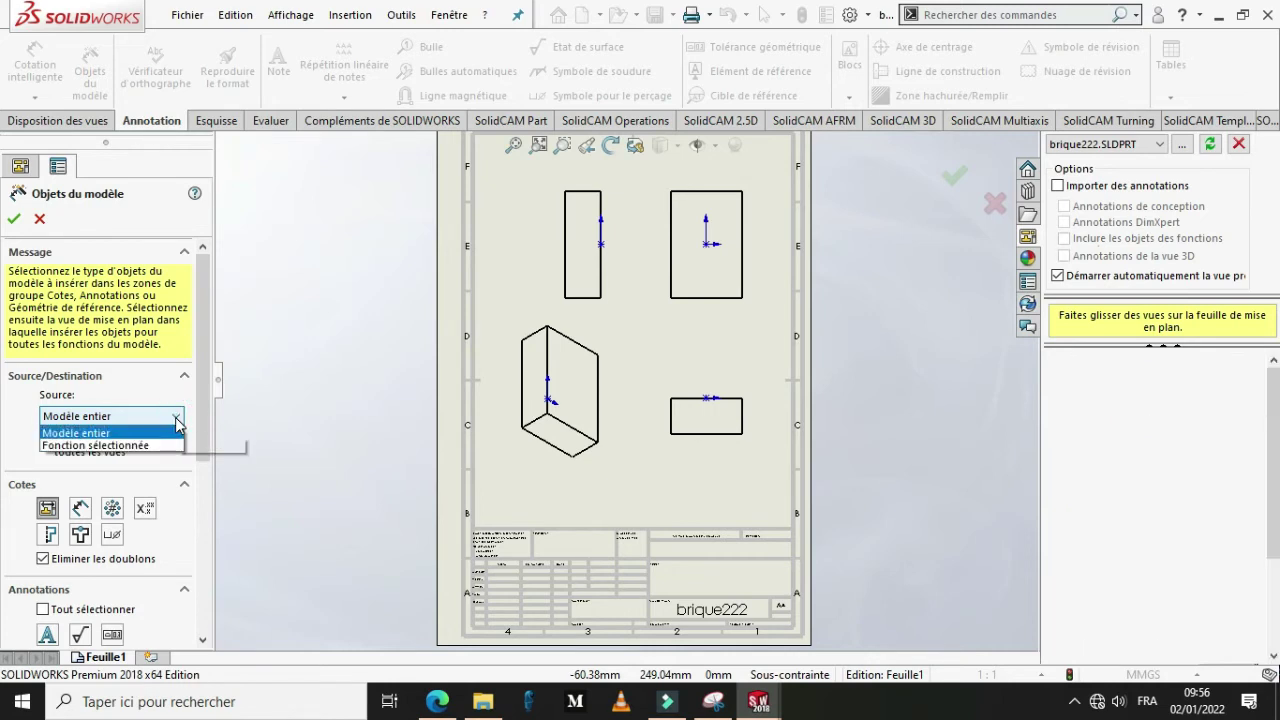
left_click(168, 433)
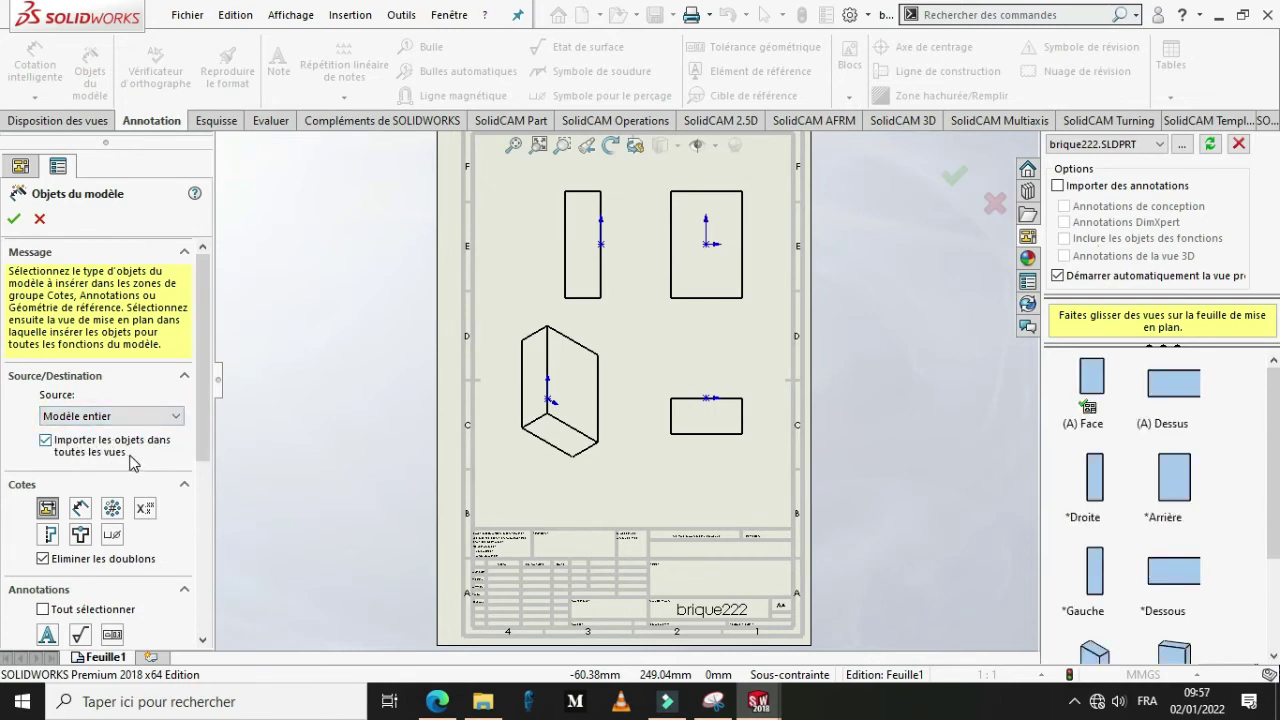
left_click(692, 276)
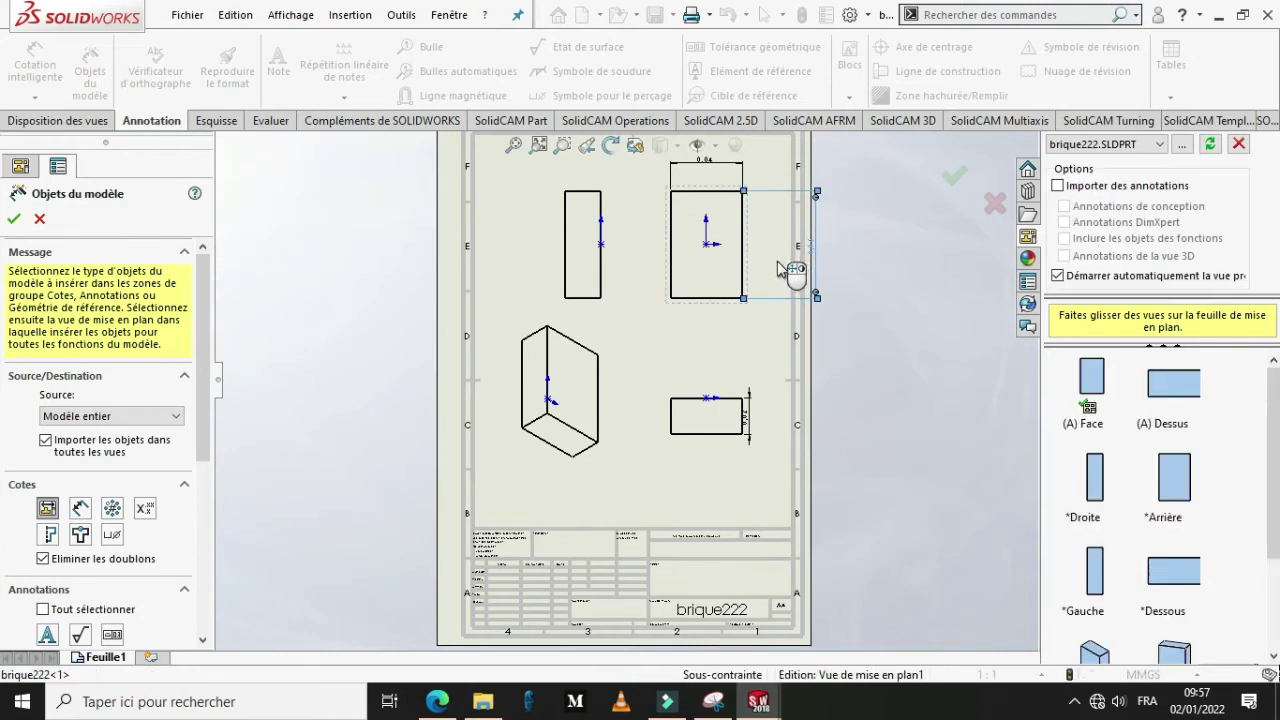
Step: Move the front view's height and width dimensions closer to the outline and shift the lower view's depth dimension slightly outward
left_click(777, 261)
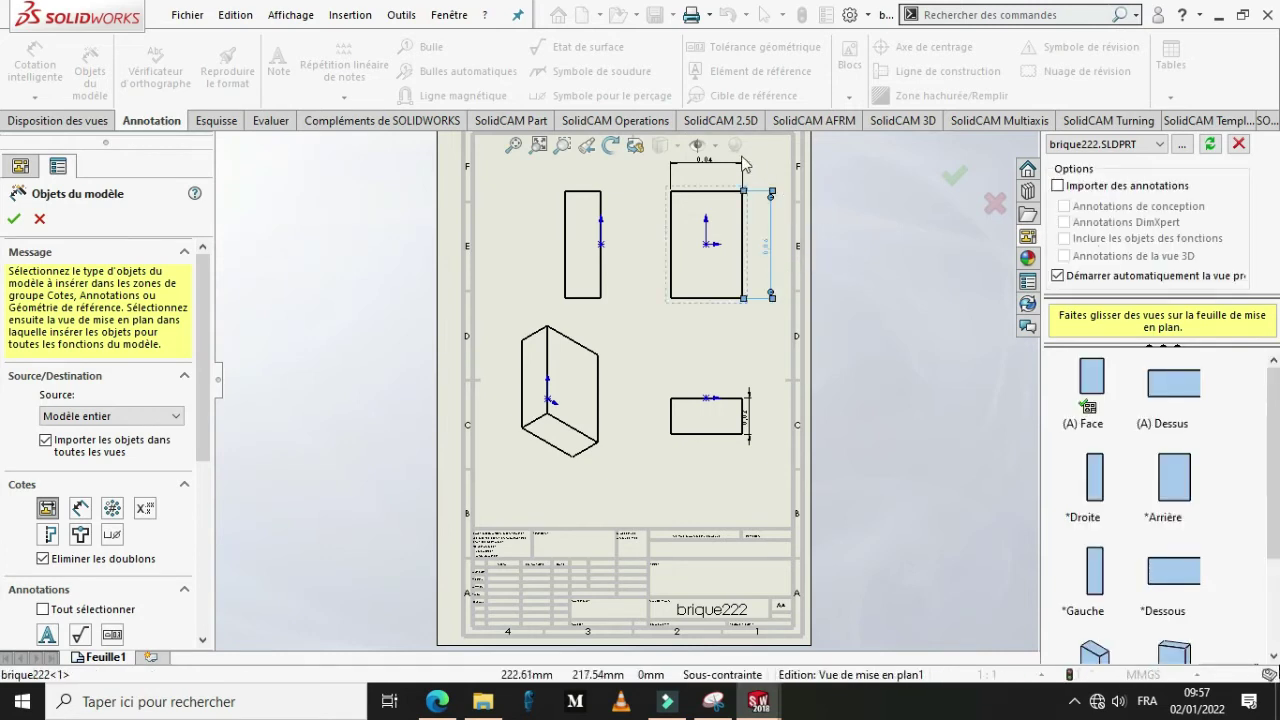
left_click_drag(737, 166, 737, 178)
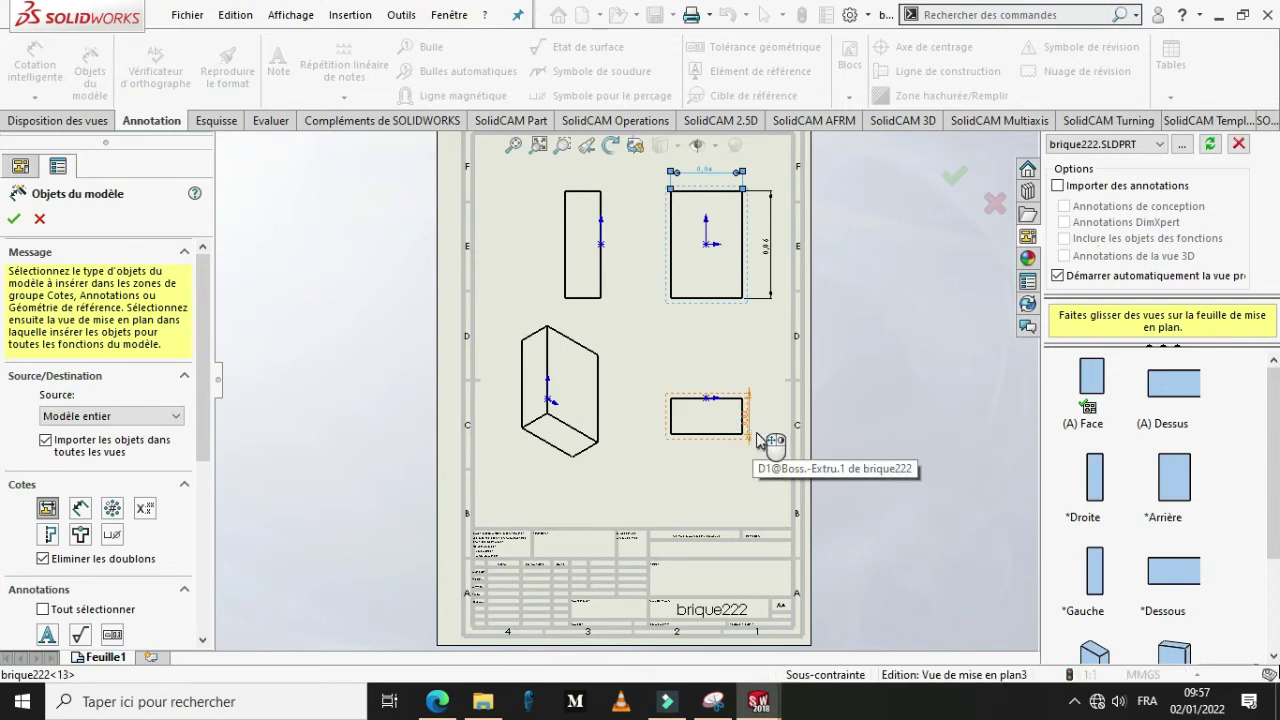
left_click_drag(756, 432, 761, 430)
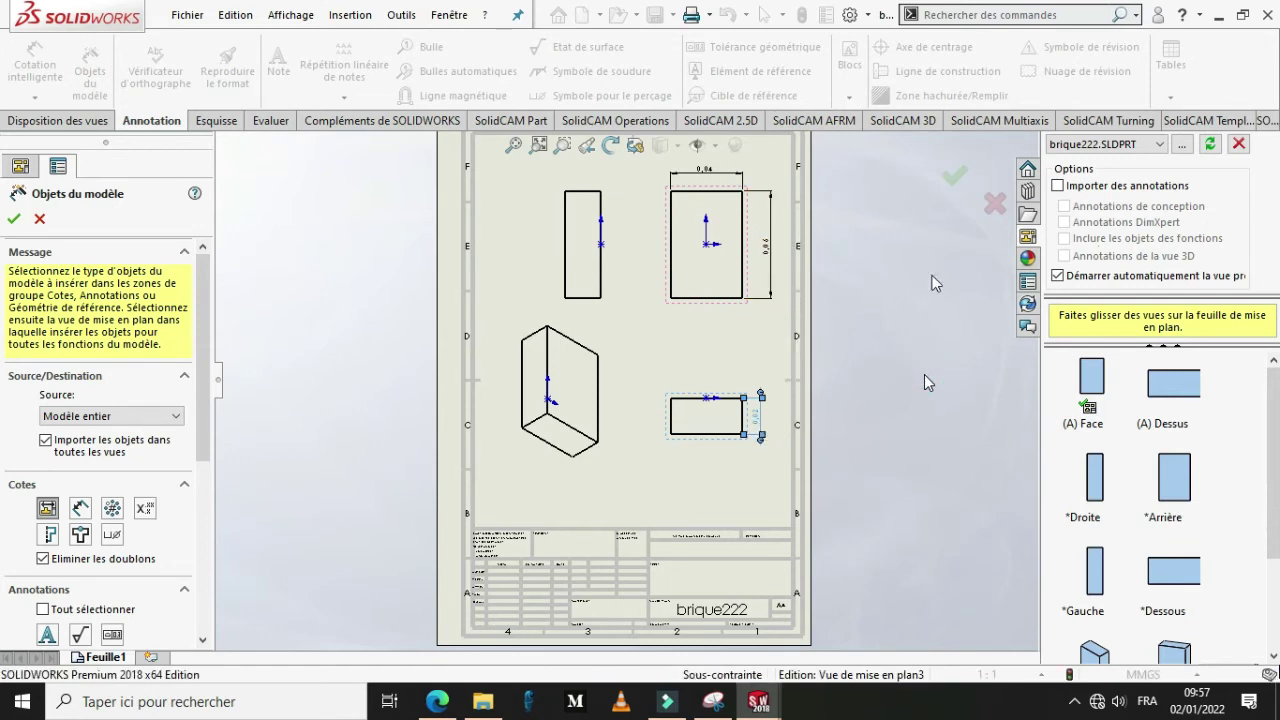
left_click(955, 178)
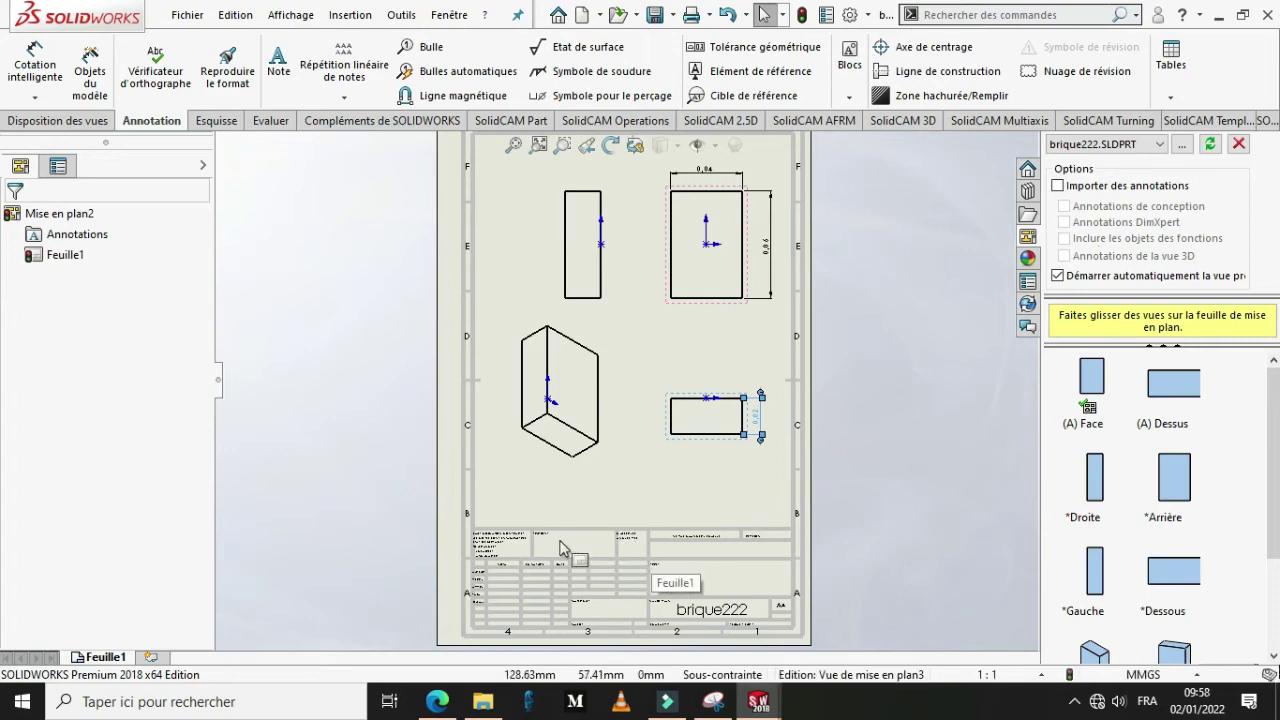
Step: Examine the title block's fields, including the title, material, plan number and scale cells
scroll(595, 553, "down", 3)
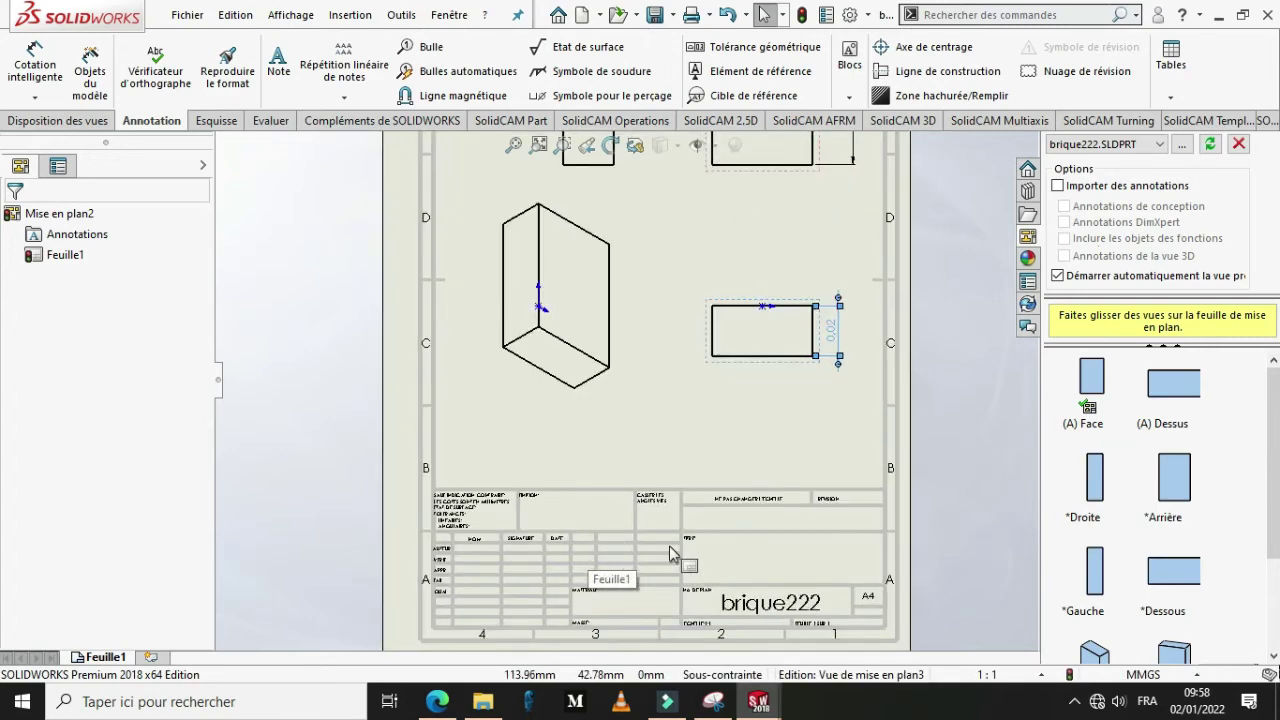
scroll(666, 551, "down", 3)
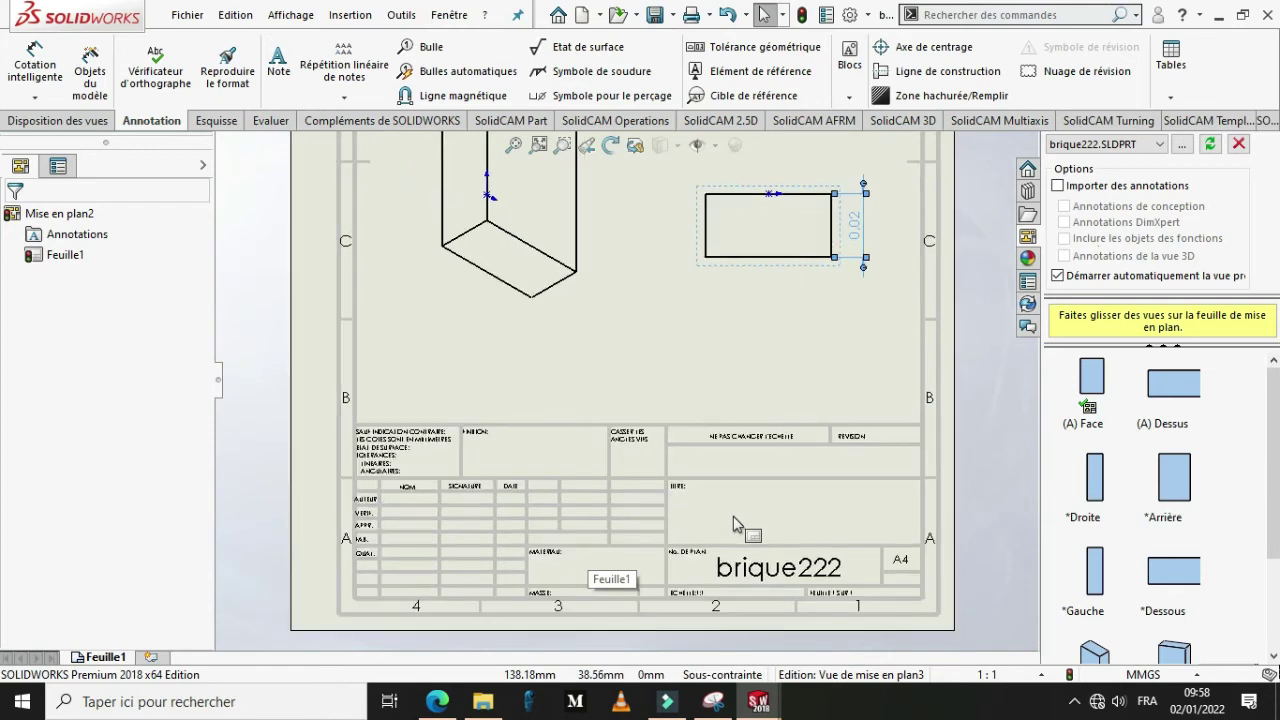
scroll(733, 523, "down", 1)
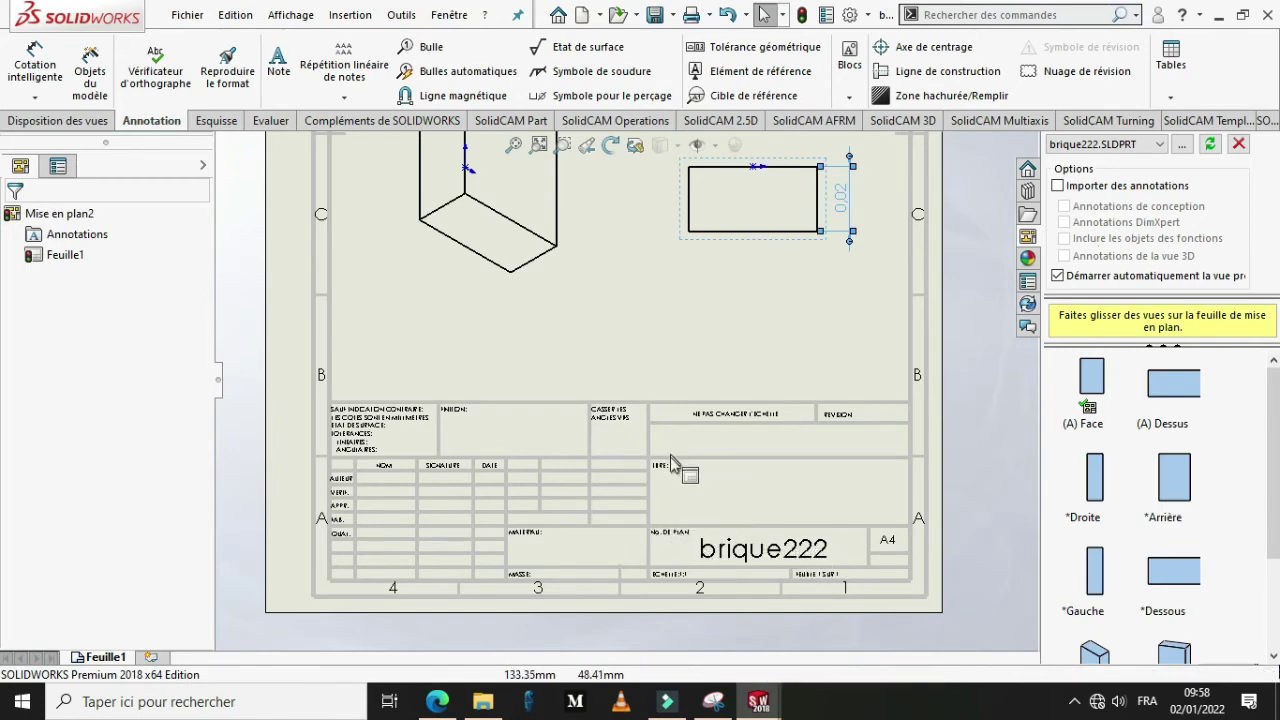
scroll(669, 477, "down", 2)
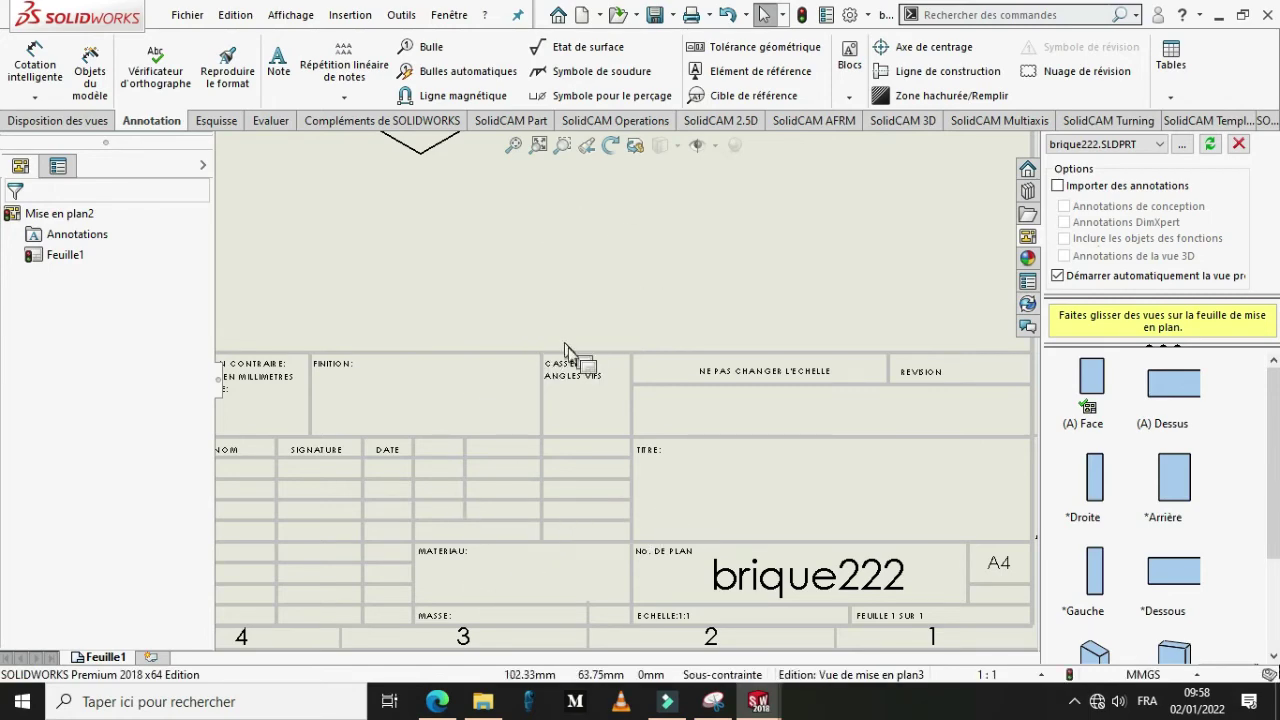
scroll(570, 356, "up", 4)
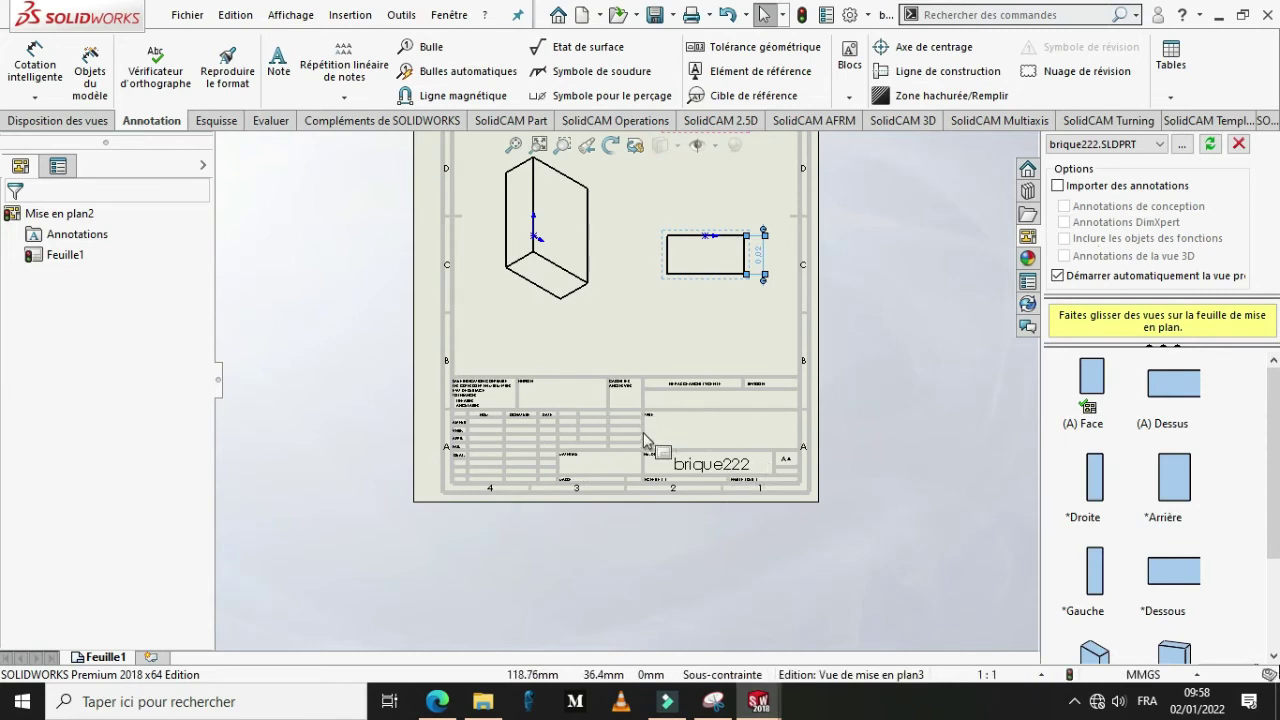
scroll(640, 437, "down", 1)
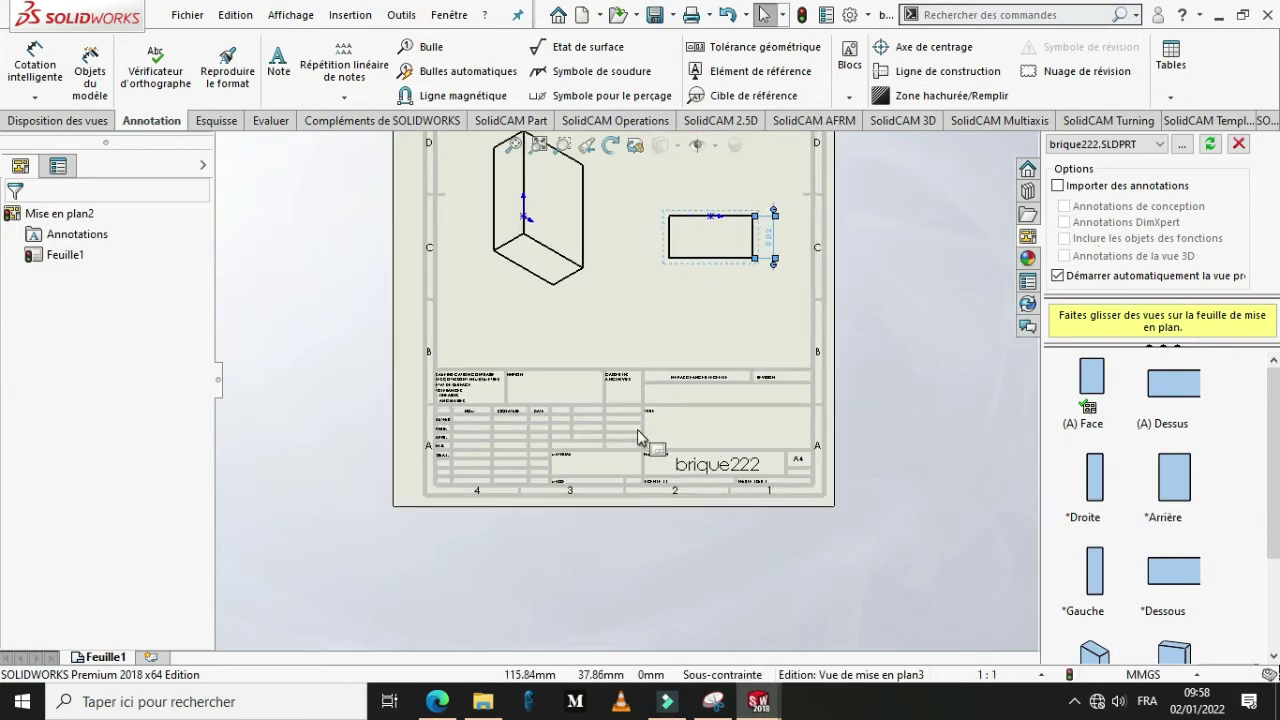
scroll(640, 437, "down", 1)
scroll(697, 447, "down", 2)
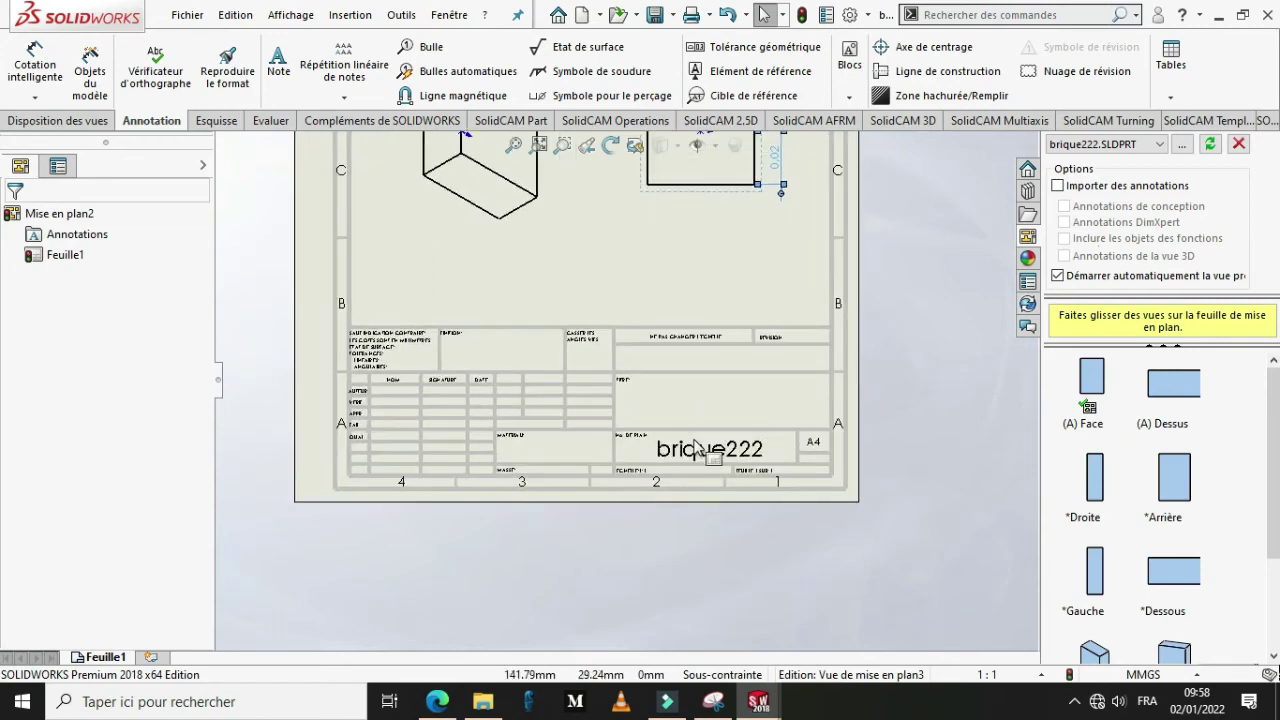
scroll(657, 376, "down", 1)
scroll(657, 376, "down", 1)
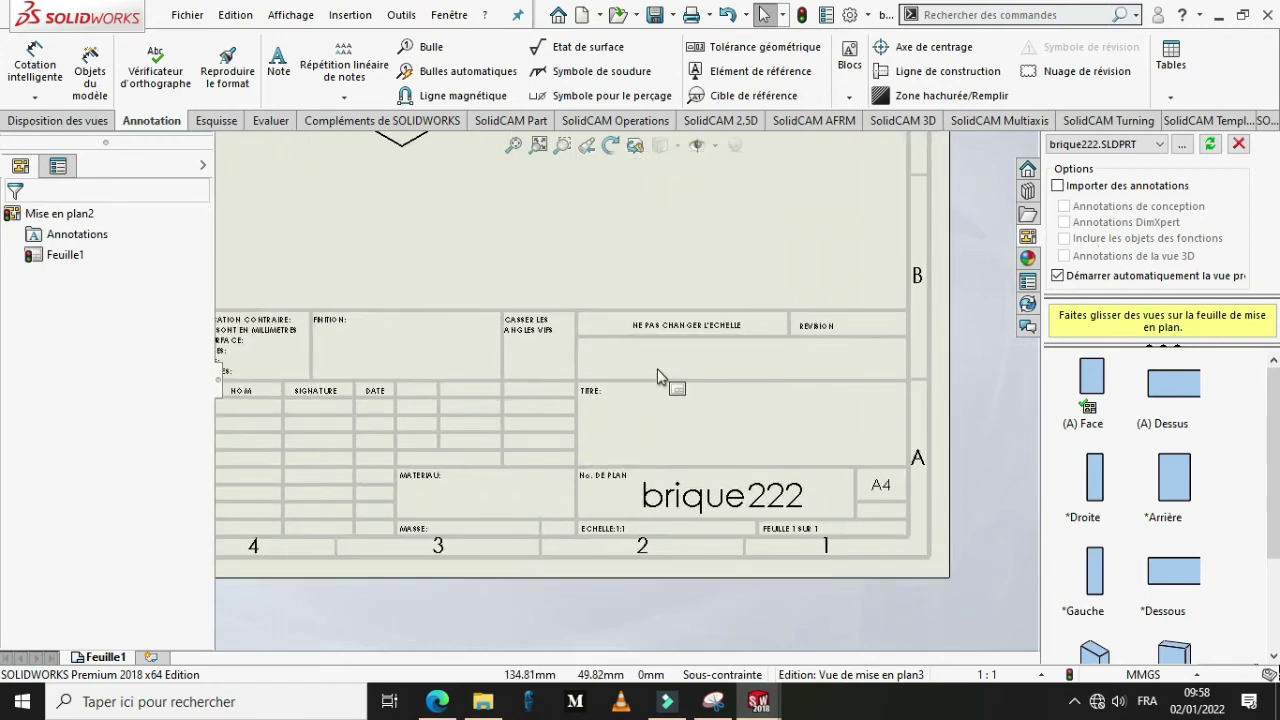
scroll(657, 376, "up", 2)
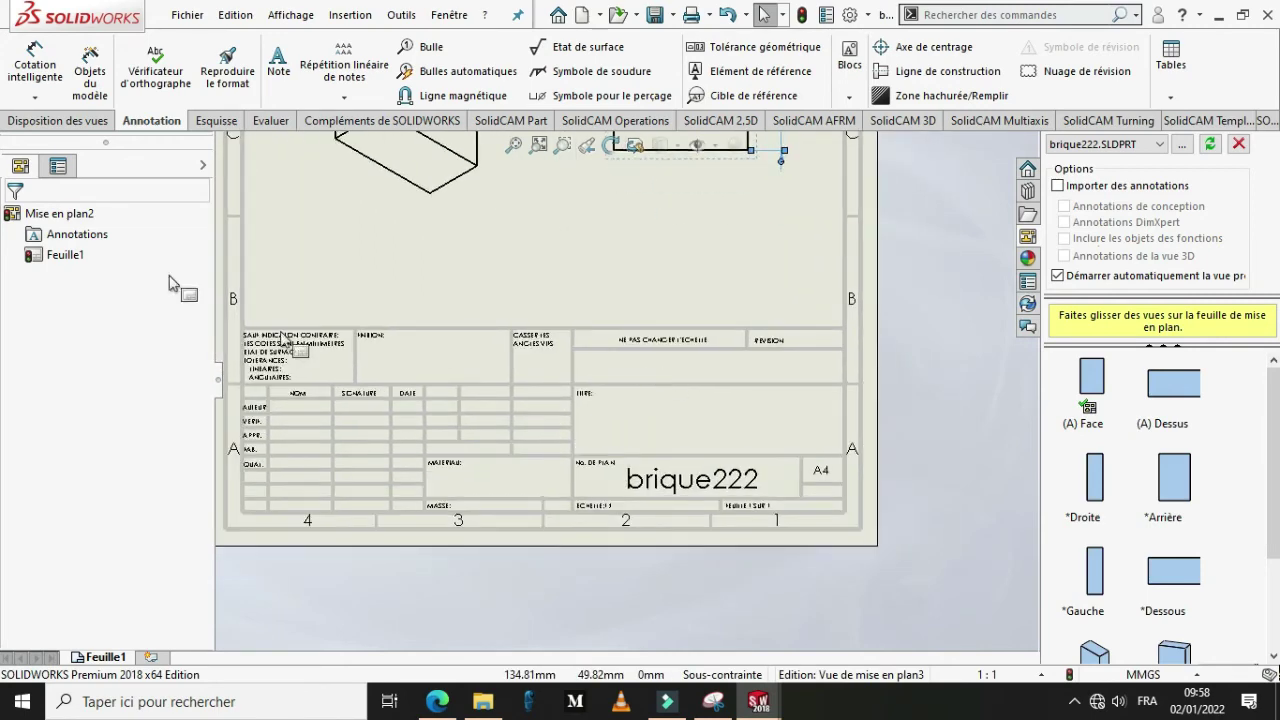
Step: Open Feuille1's sheet format (fond de plan) for editing and enter BRIQUE in the title block's TITRE cell
right_click(64, 258)
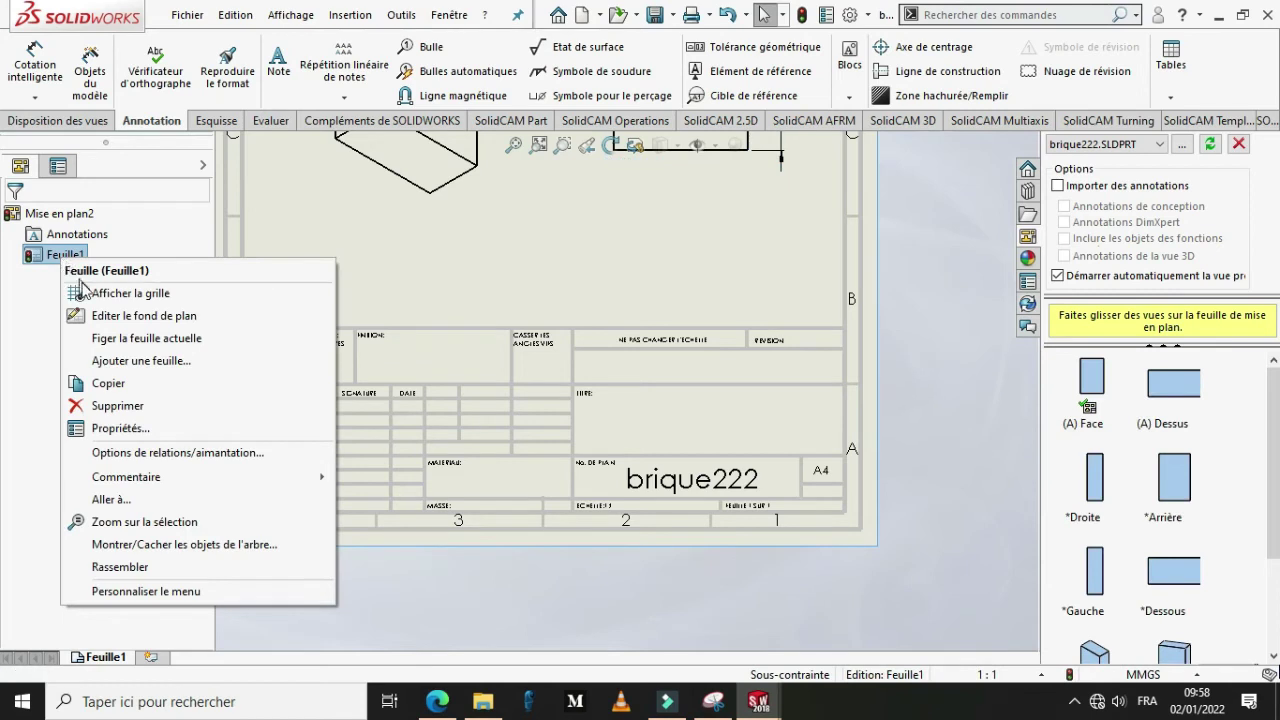
left_click(122, 318)
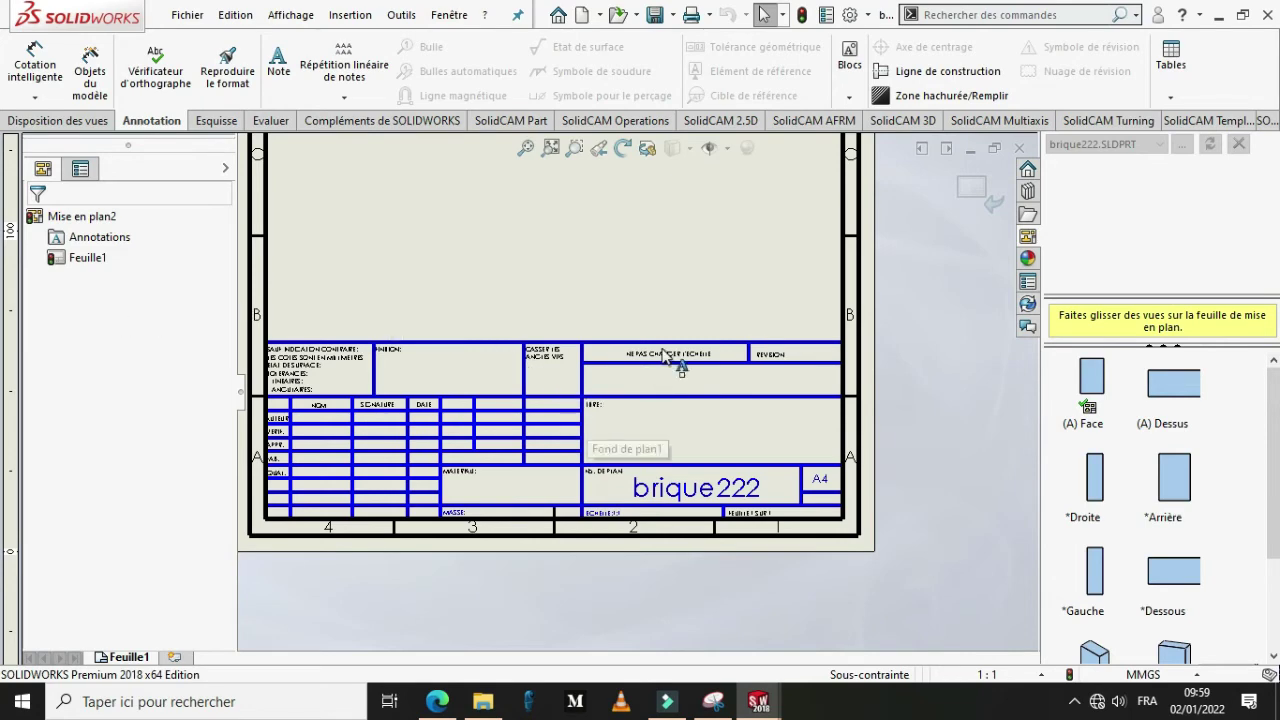
scroll(594, 424, "down", 1)
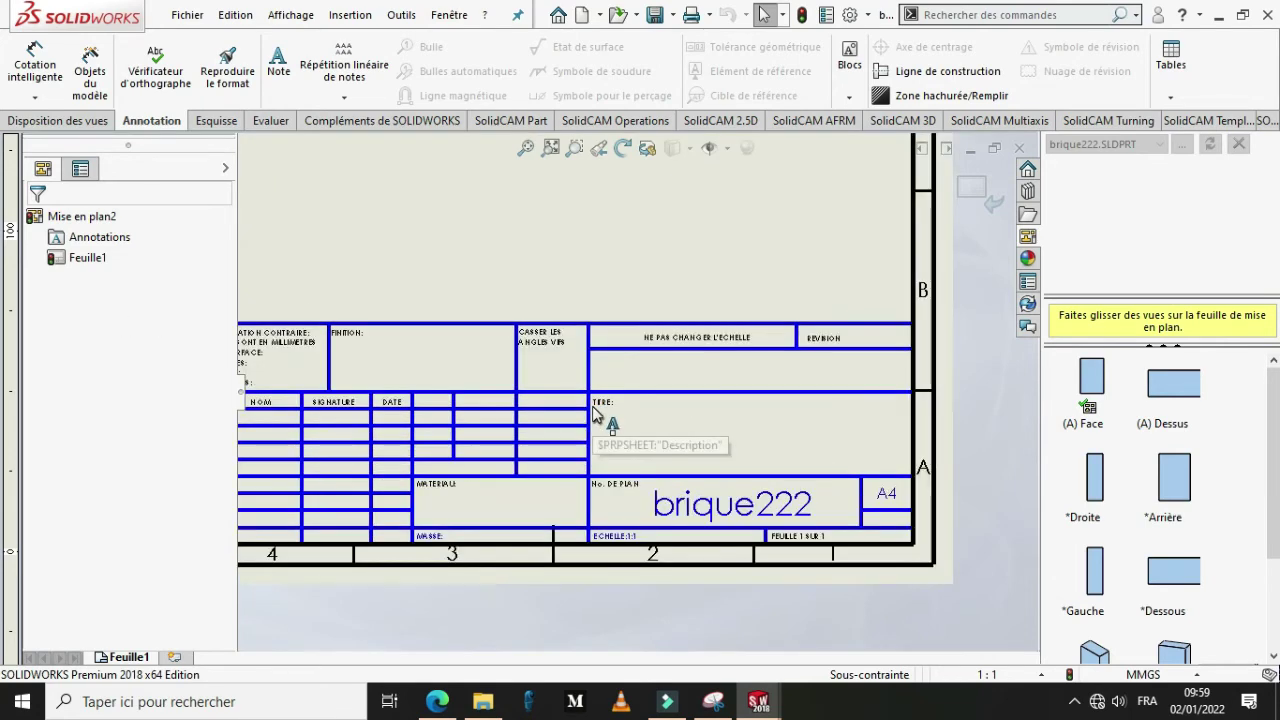
scroll(696, 432, "down", 1)
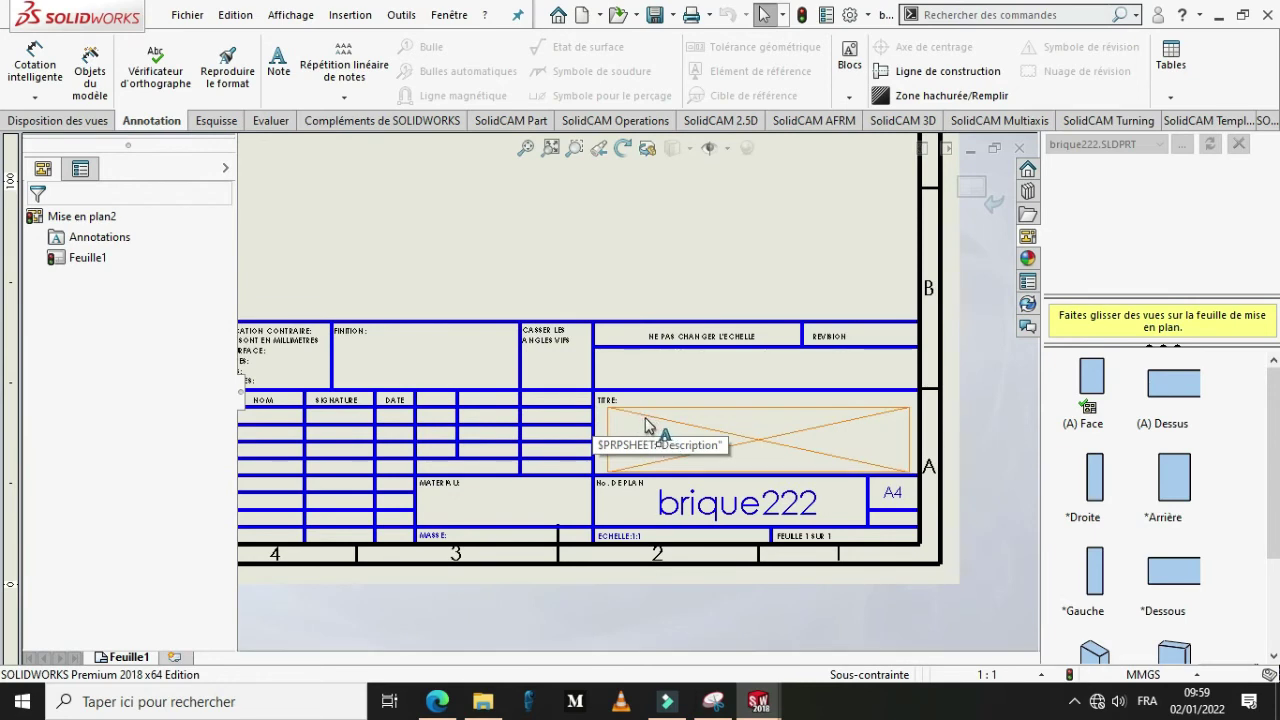
double_click(646, 425)
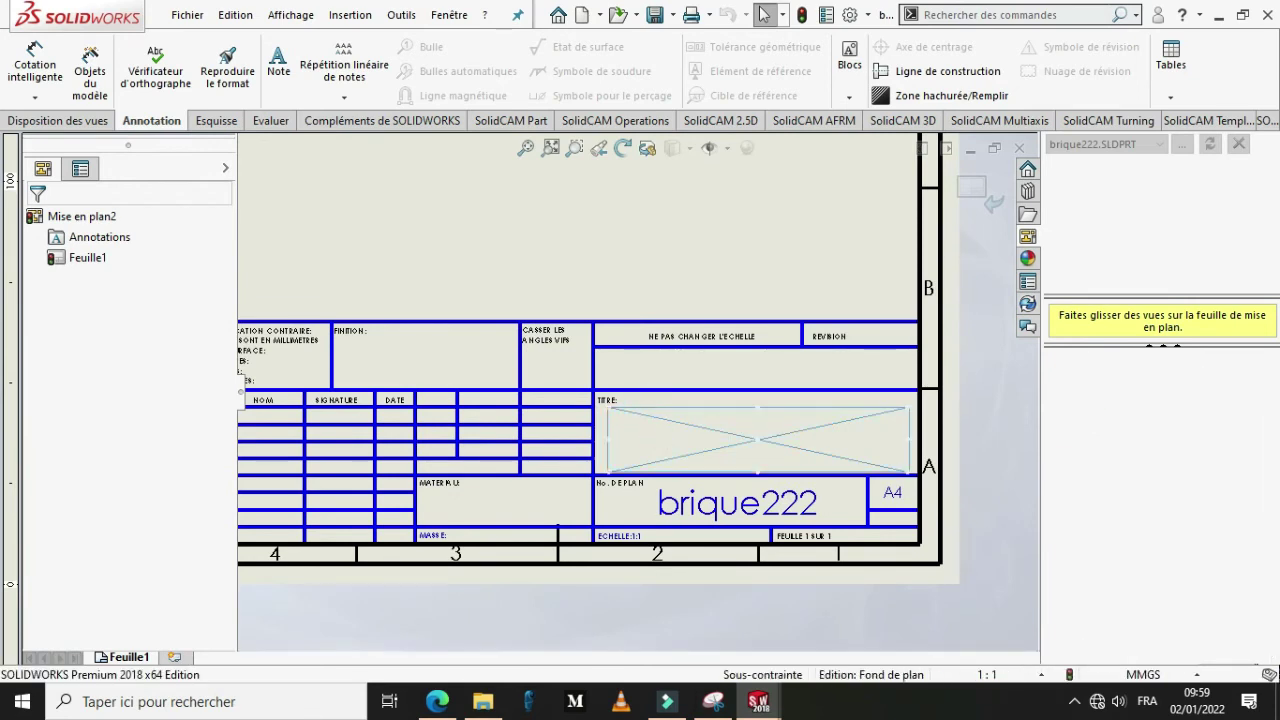
double_click(704, 436)
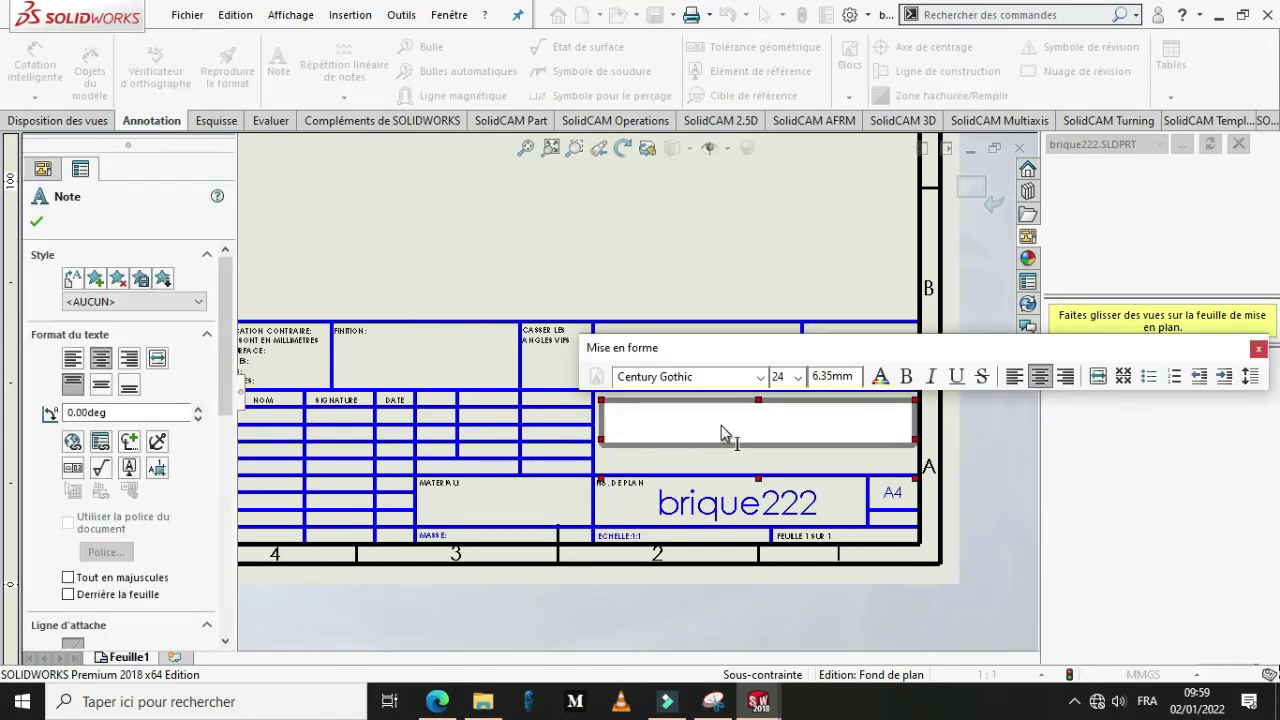
left_click(721, 427)
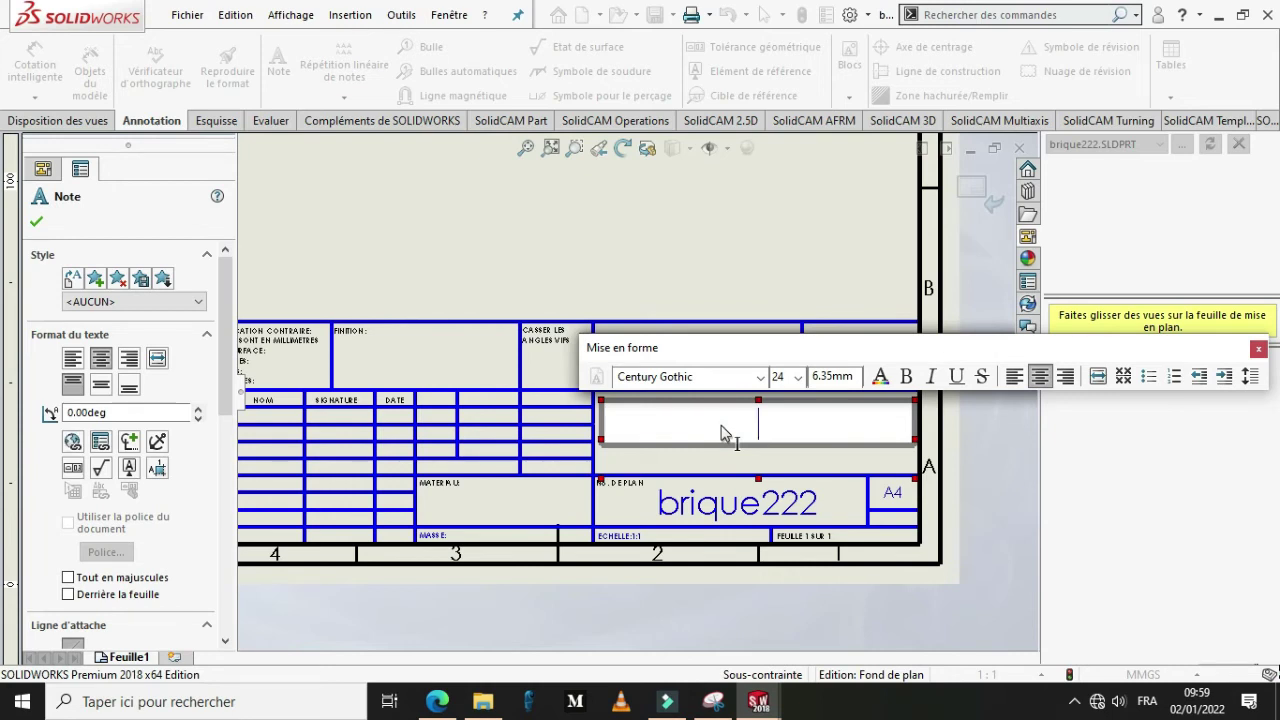
type("B")
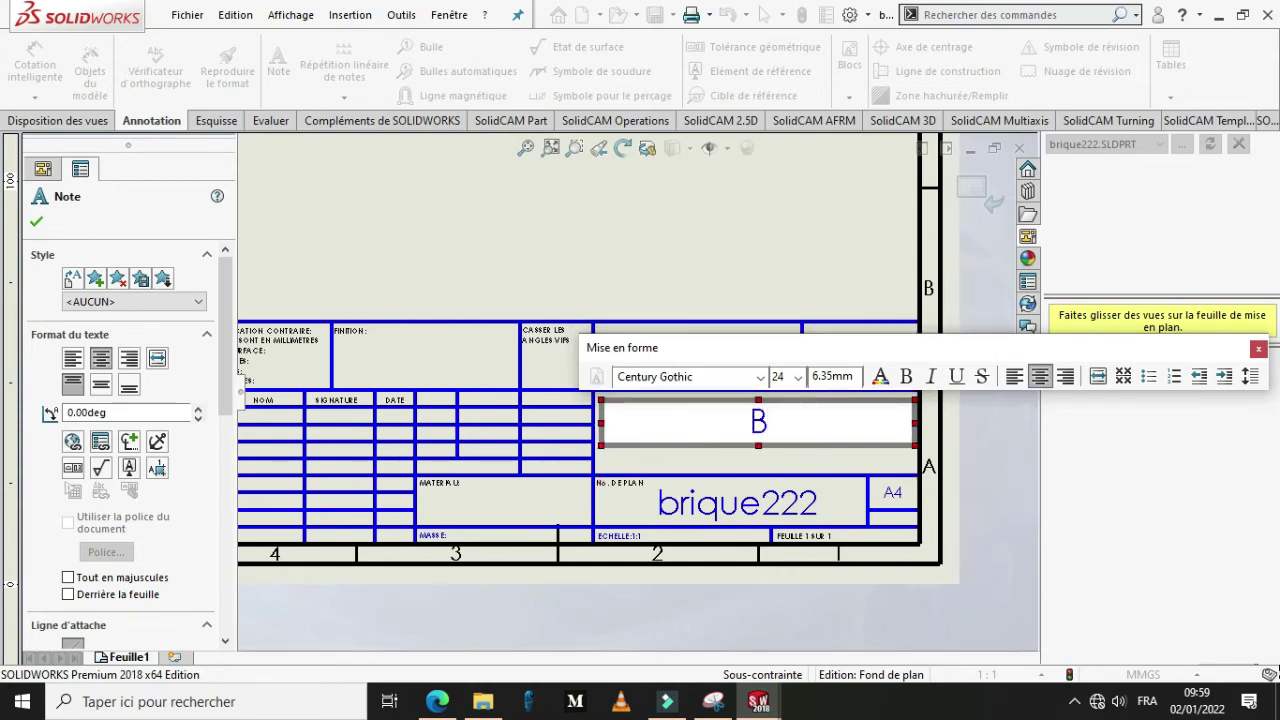
type("RIQ")
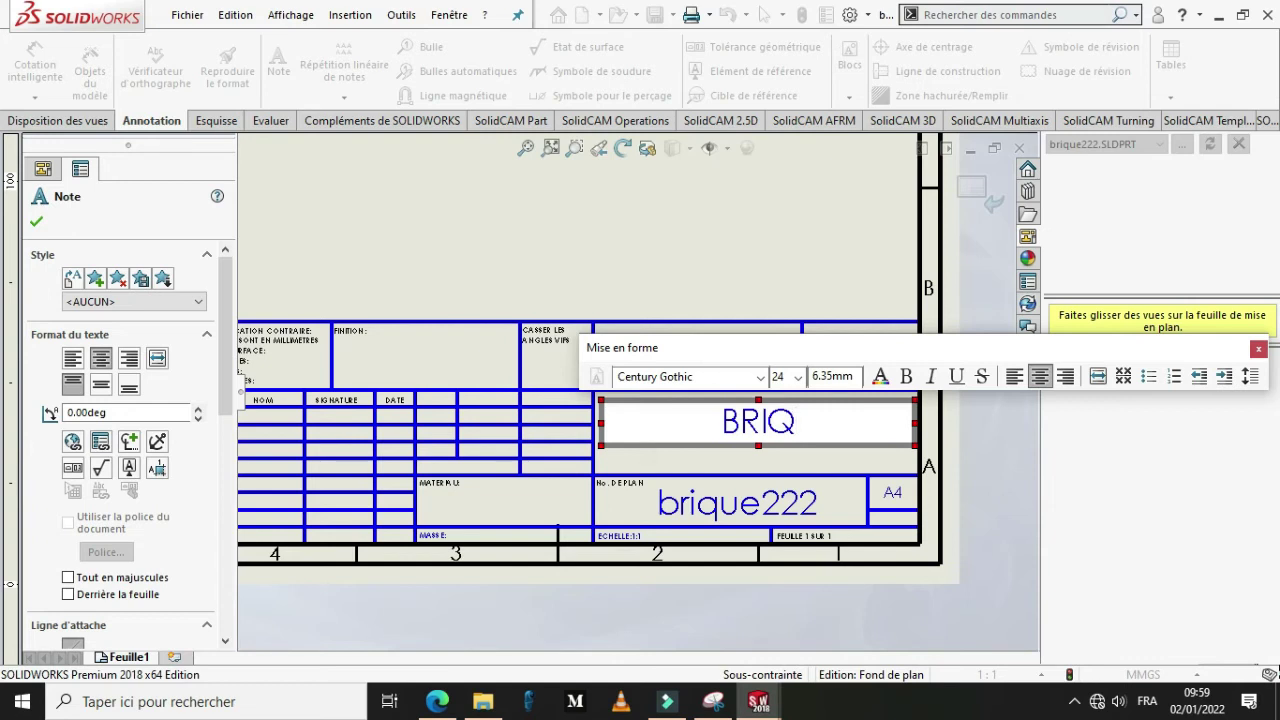
type("UE")
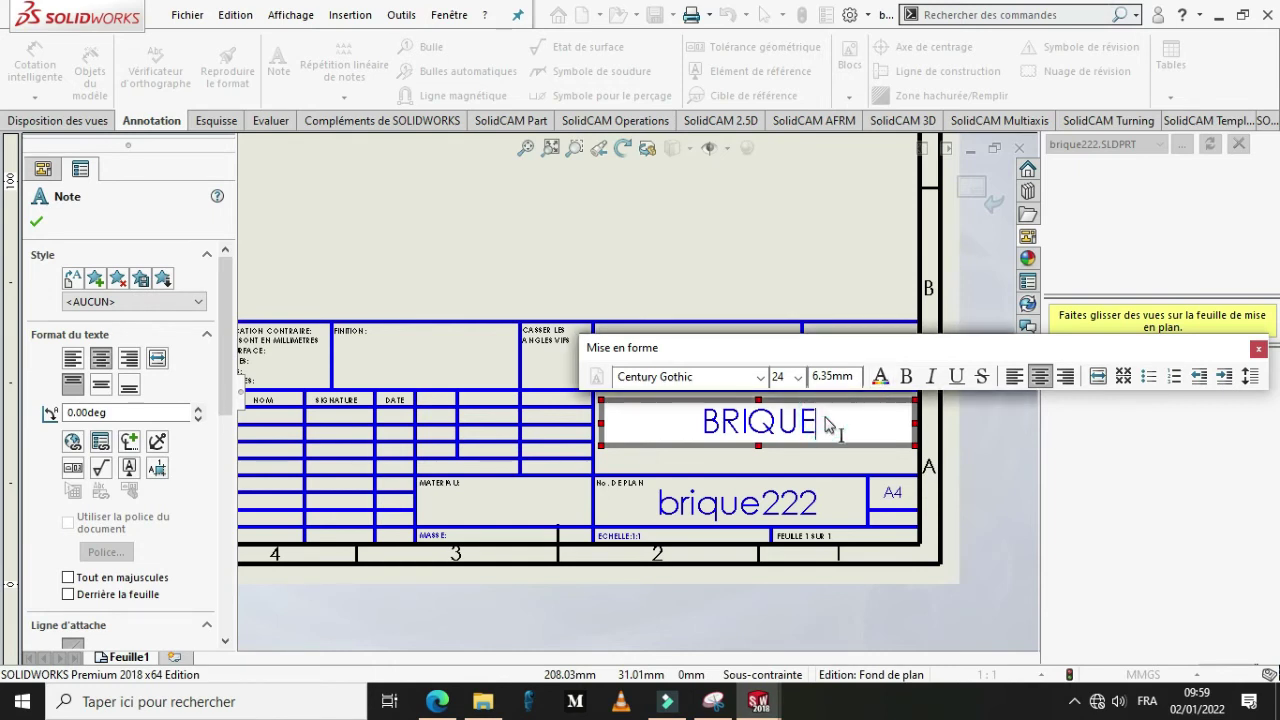
Step: Change the colour of the title text BRIQUE to red
key("shift+Left")
key("shift+Left")
left_click_drag(814, 425, 695, 430)
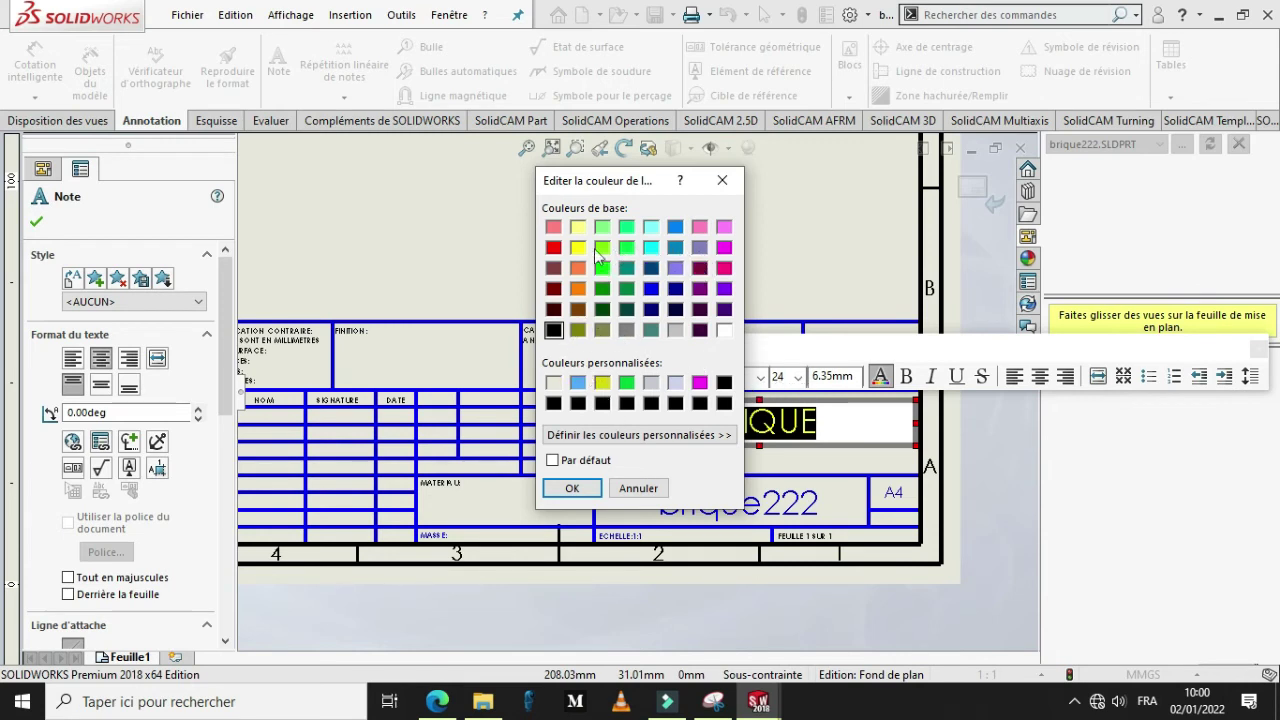
left_click(553, 248)
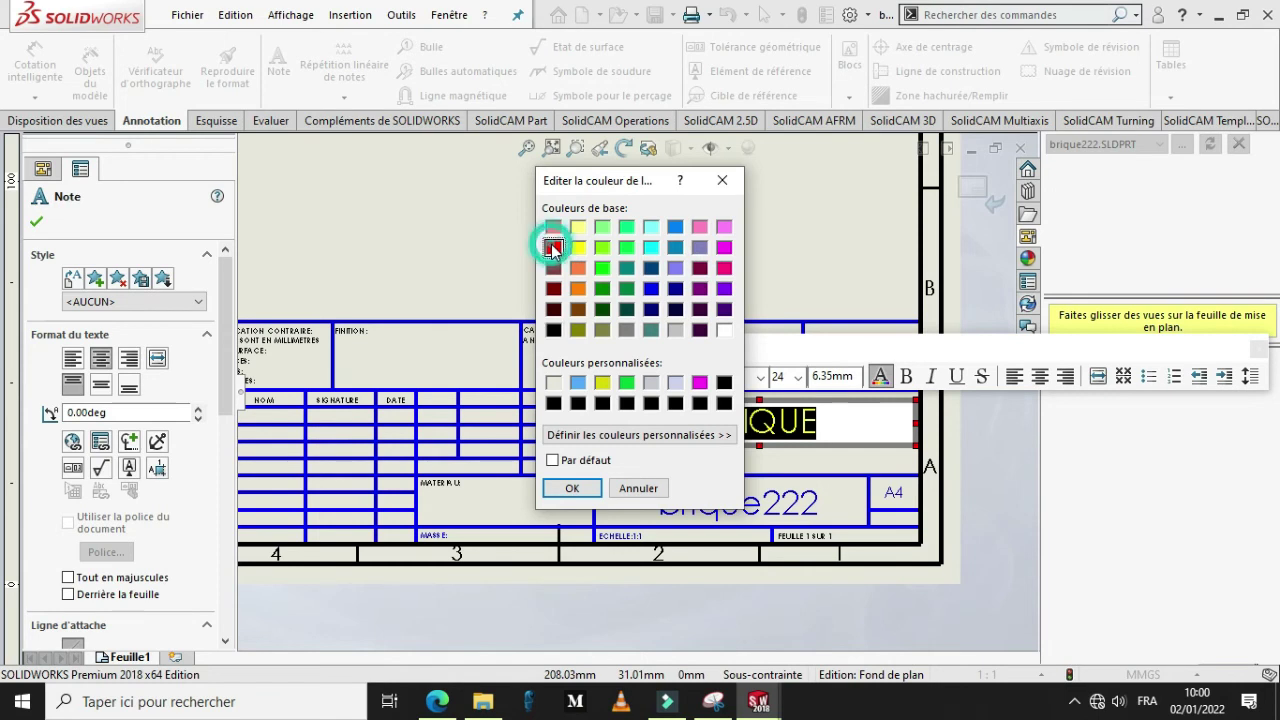
left_click(572, 488)
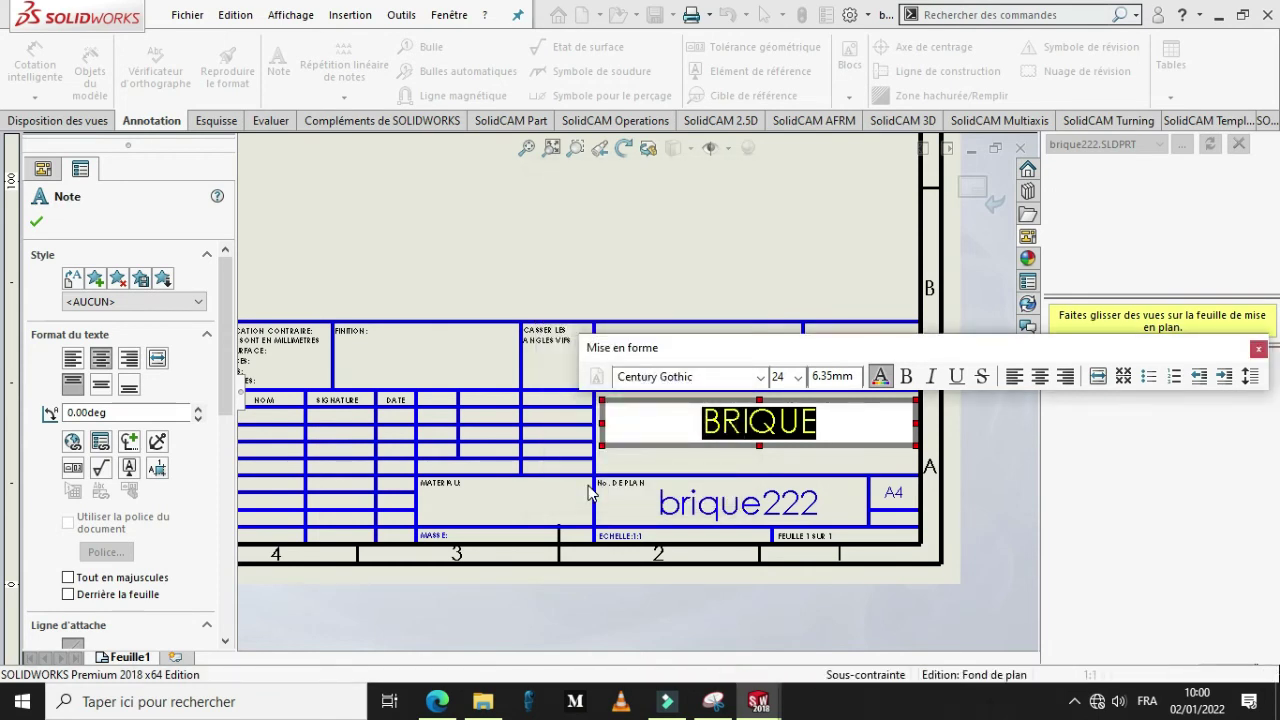
left_click(822, 424)
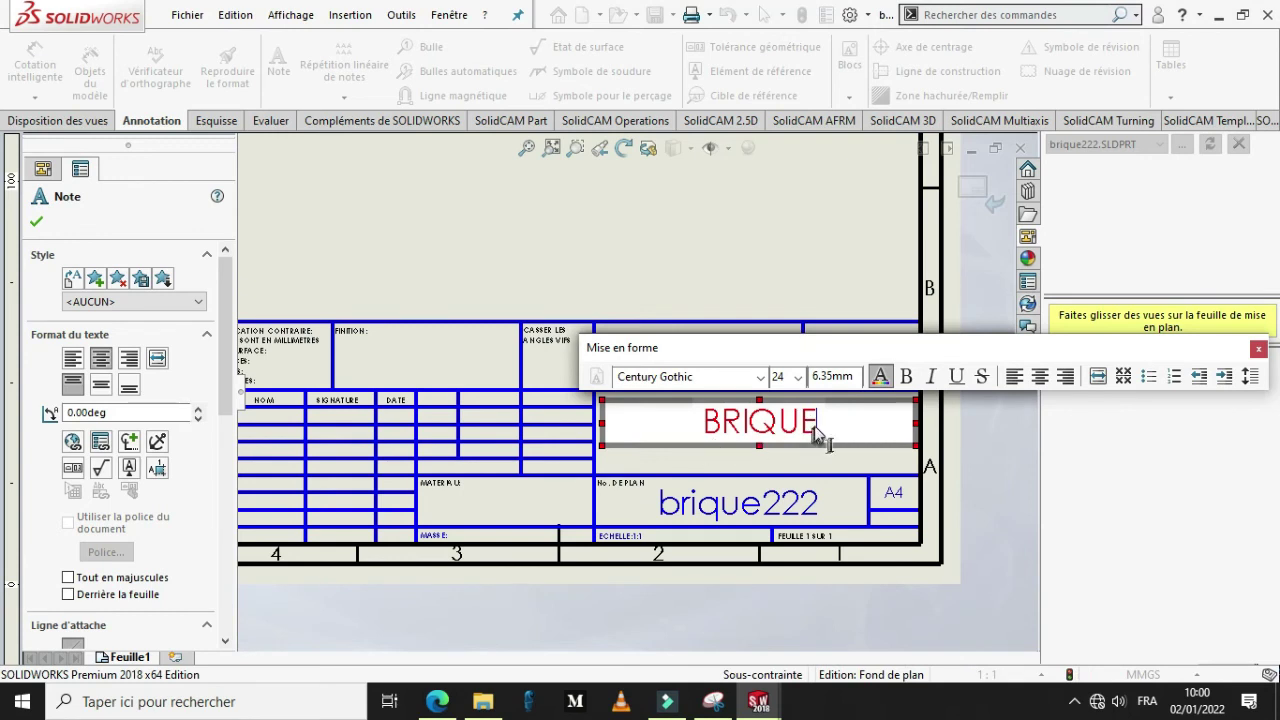
Step: Make the title text BRIQUE bold, underlined and italic, and set its font to Courier New Greek
left_click(818, 423)
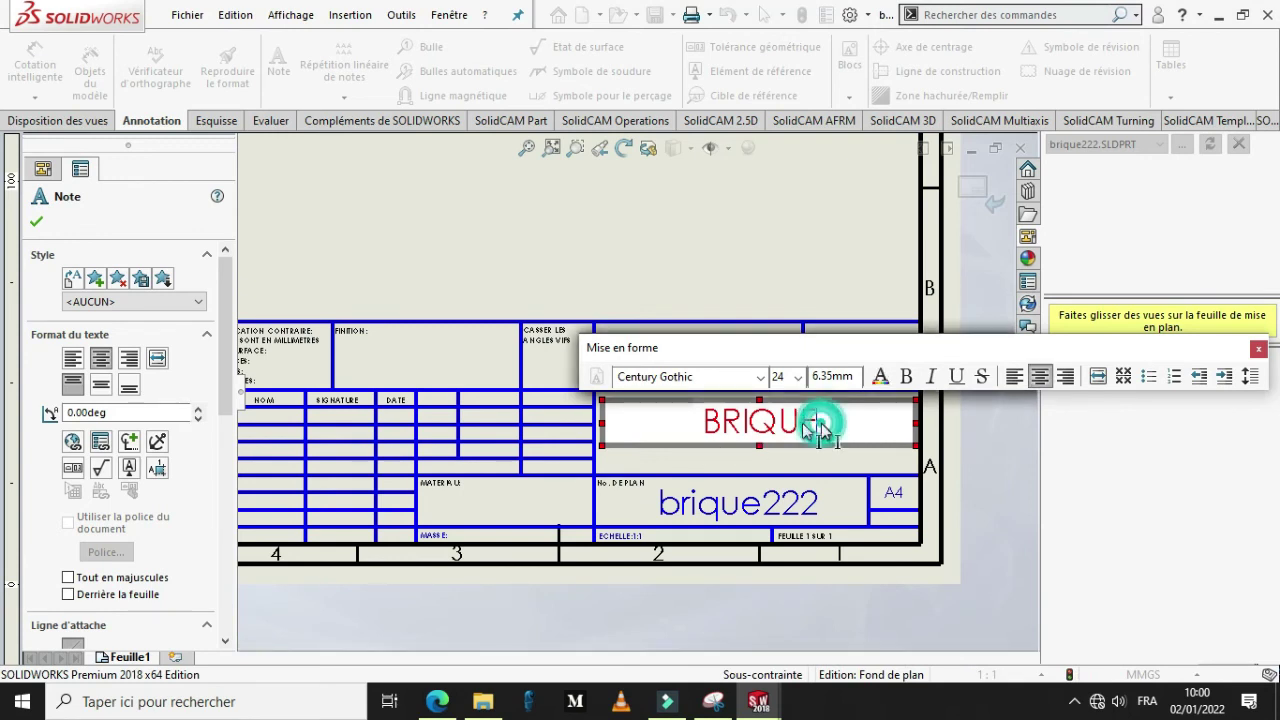
double_click(706, 422)
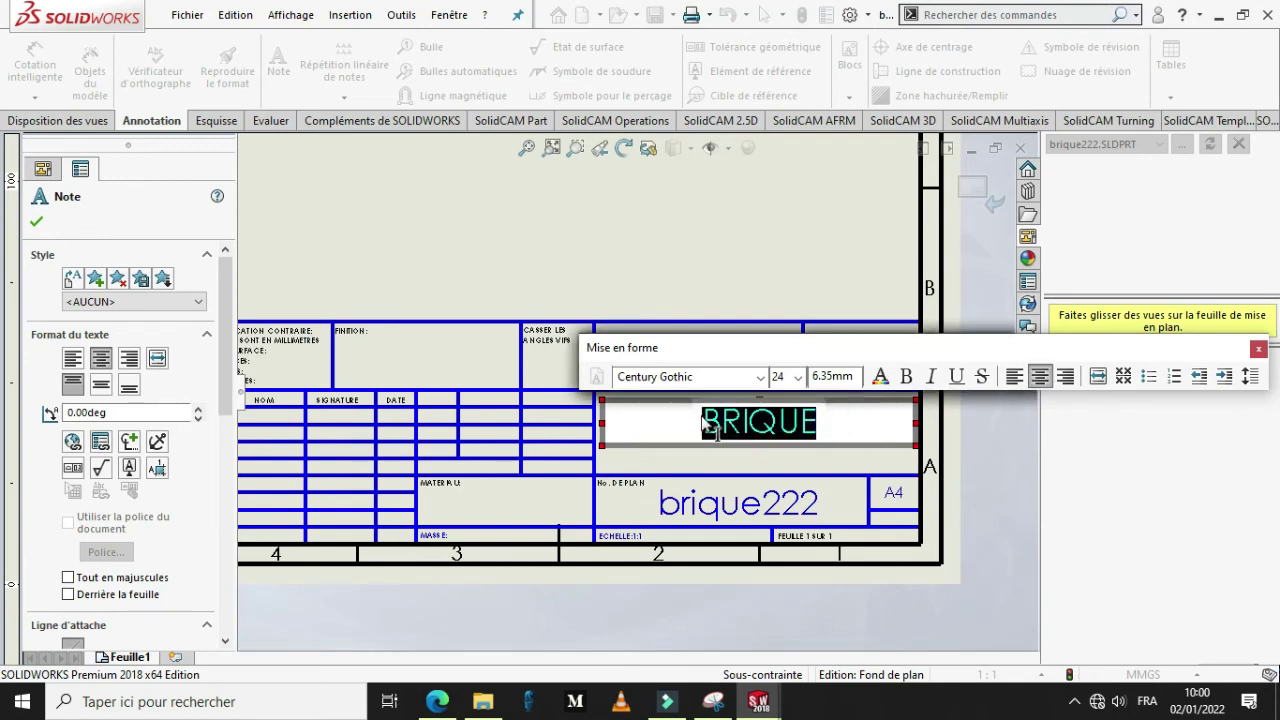
left_click(905, 376)
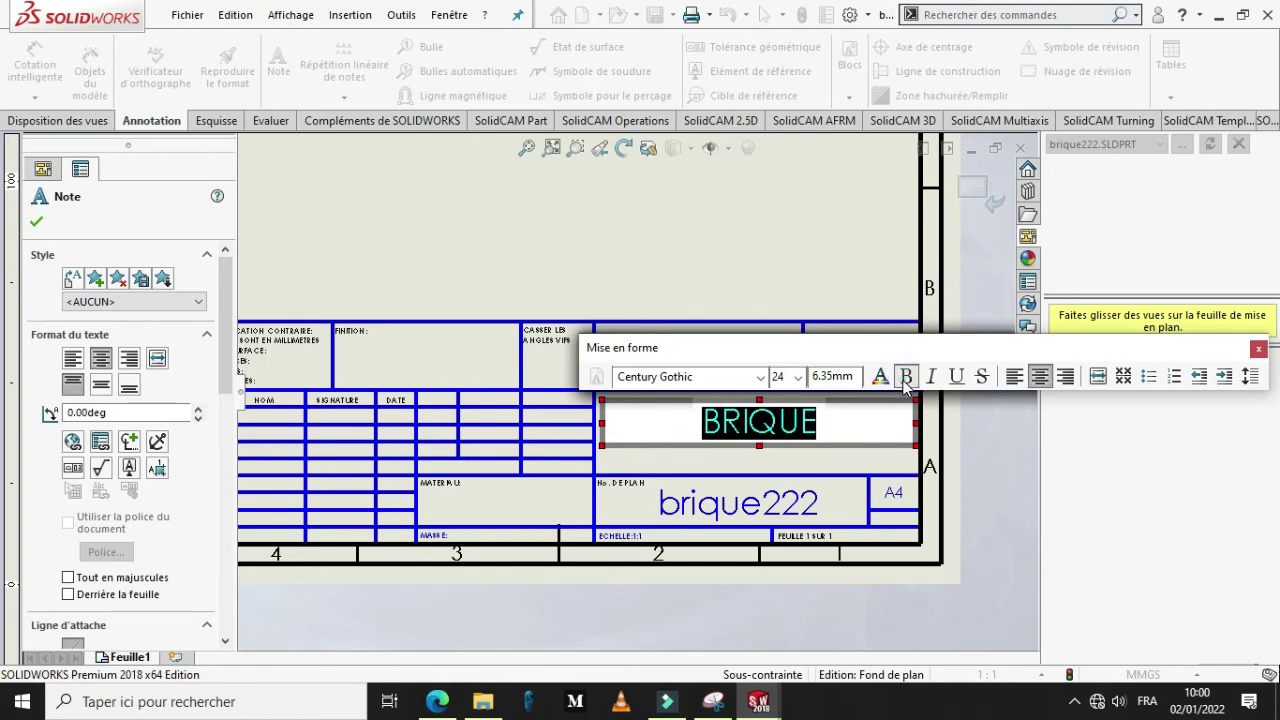
left_click(956, 380)
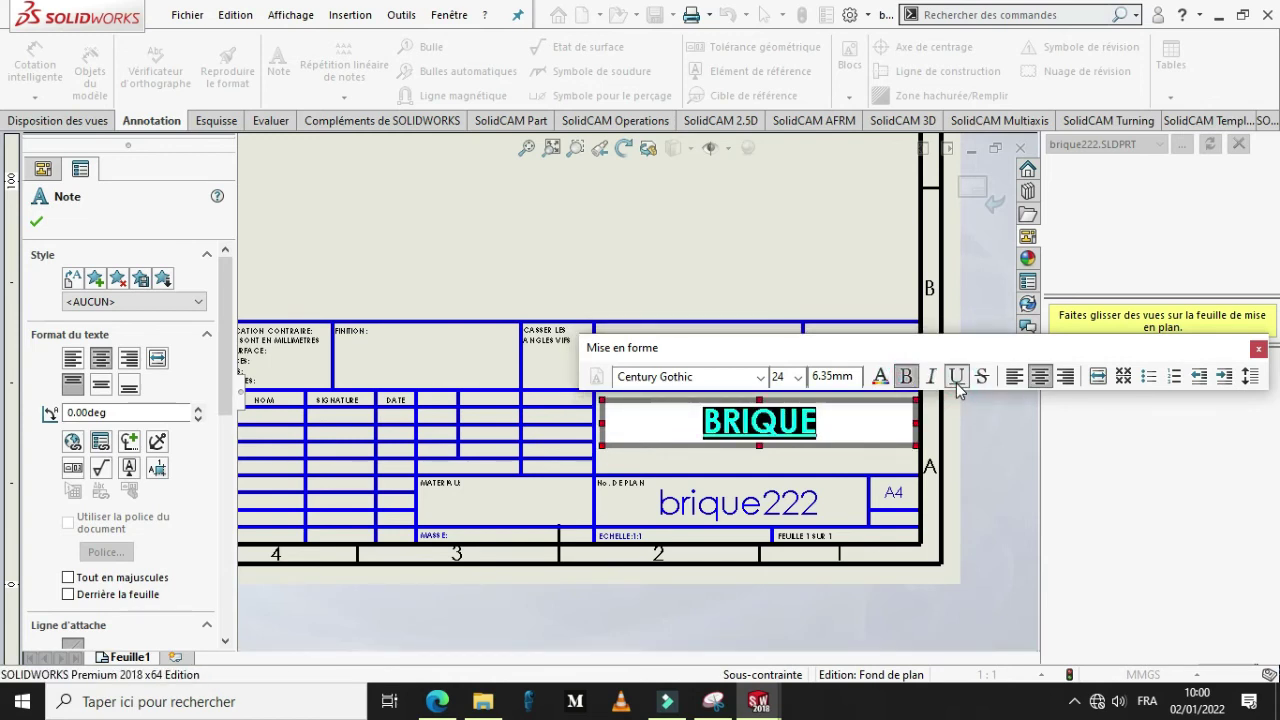
left_click(930, 381)
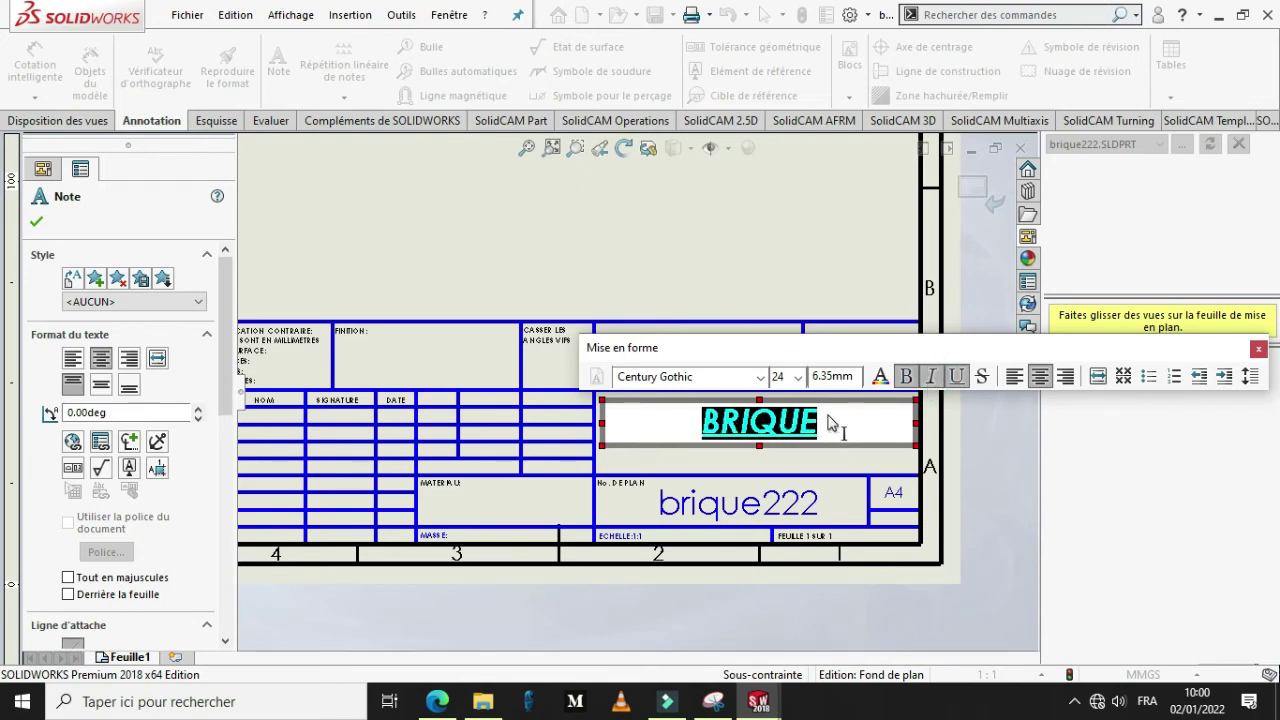
left_click(764, 379)
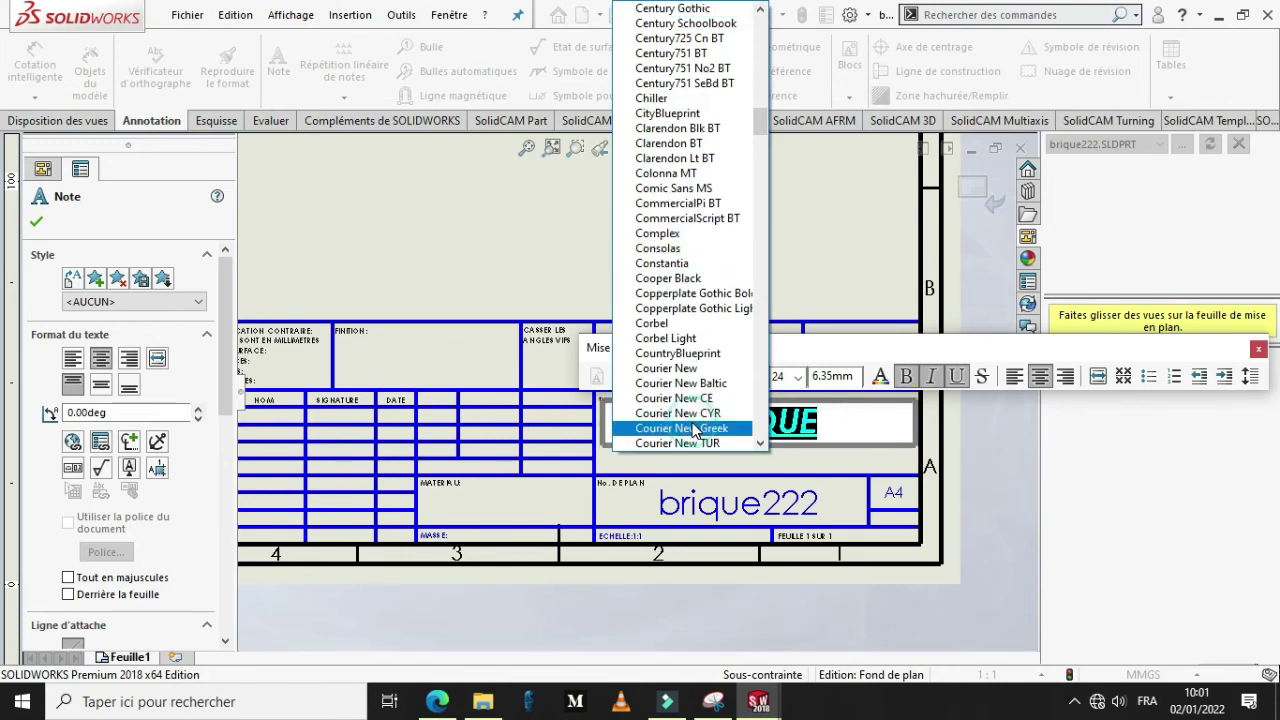
left_click(873, 428)
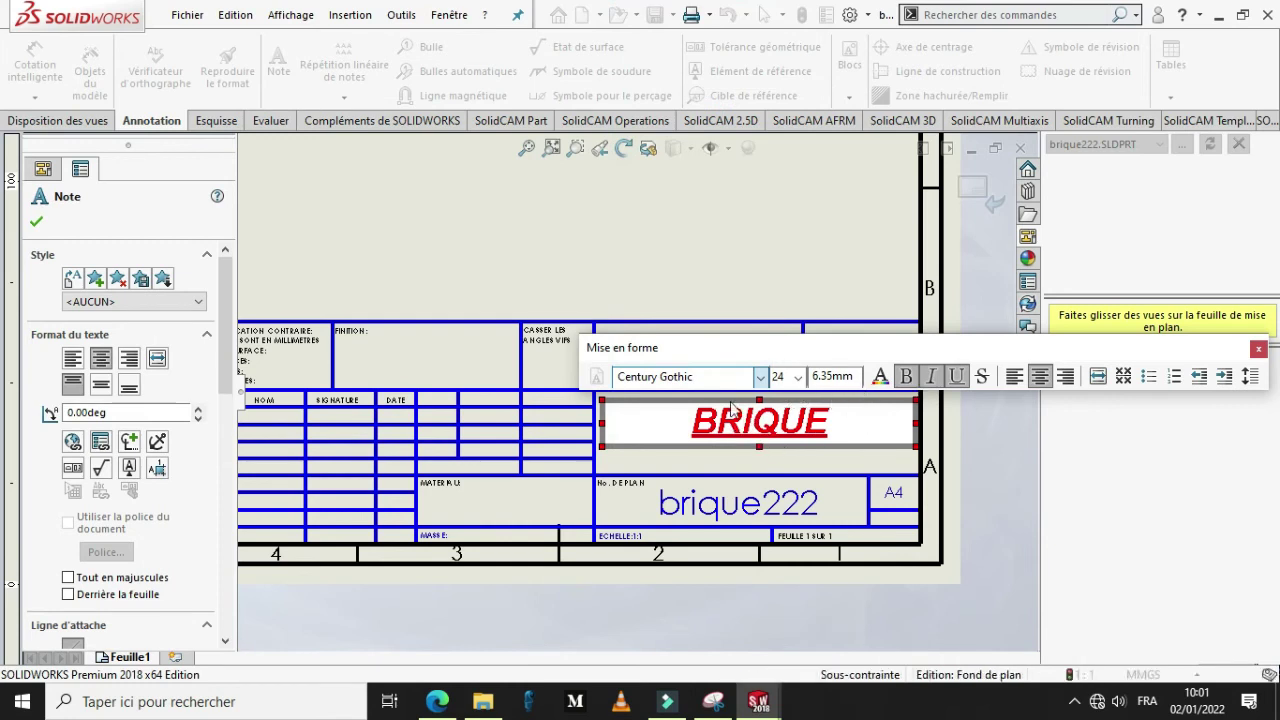
Step: Try to set the font size of the title text BRIQUE to 18
double_click(833, 427)
left_click(798, 380)
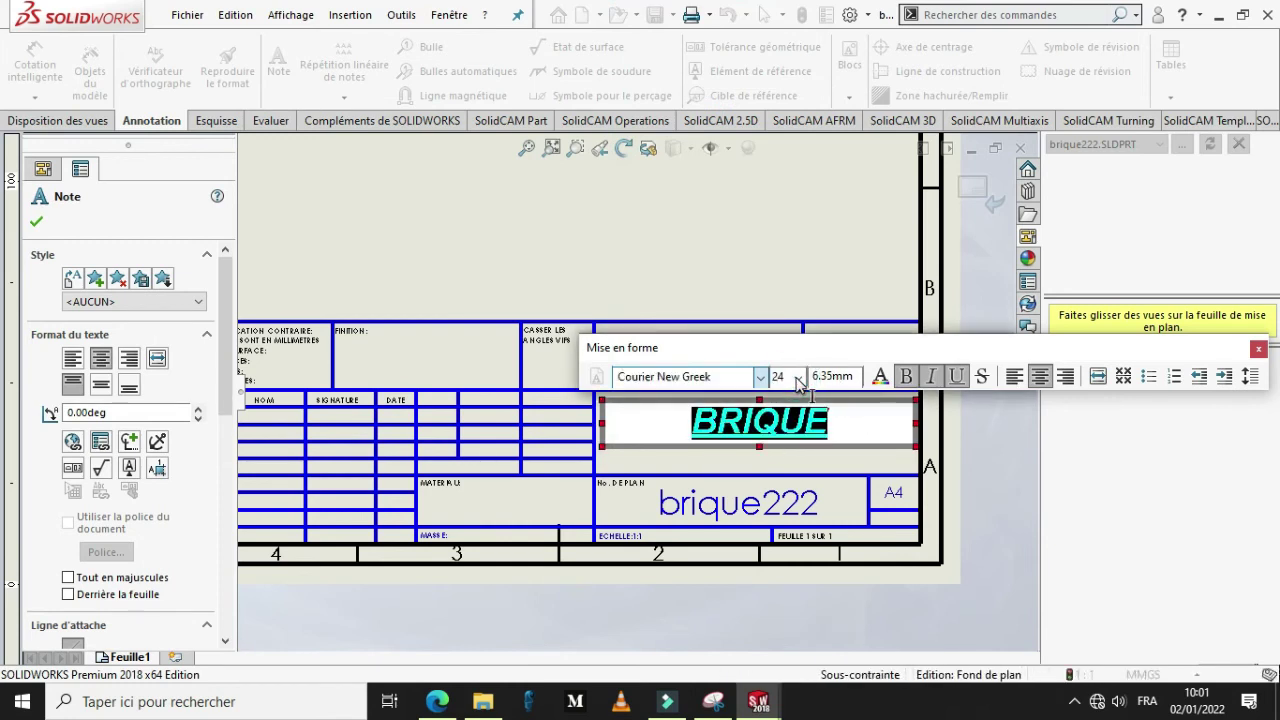
left_click(800, 382)
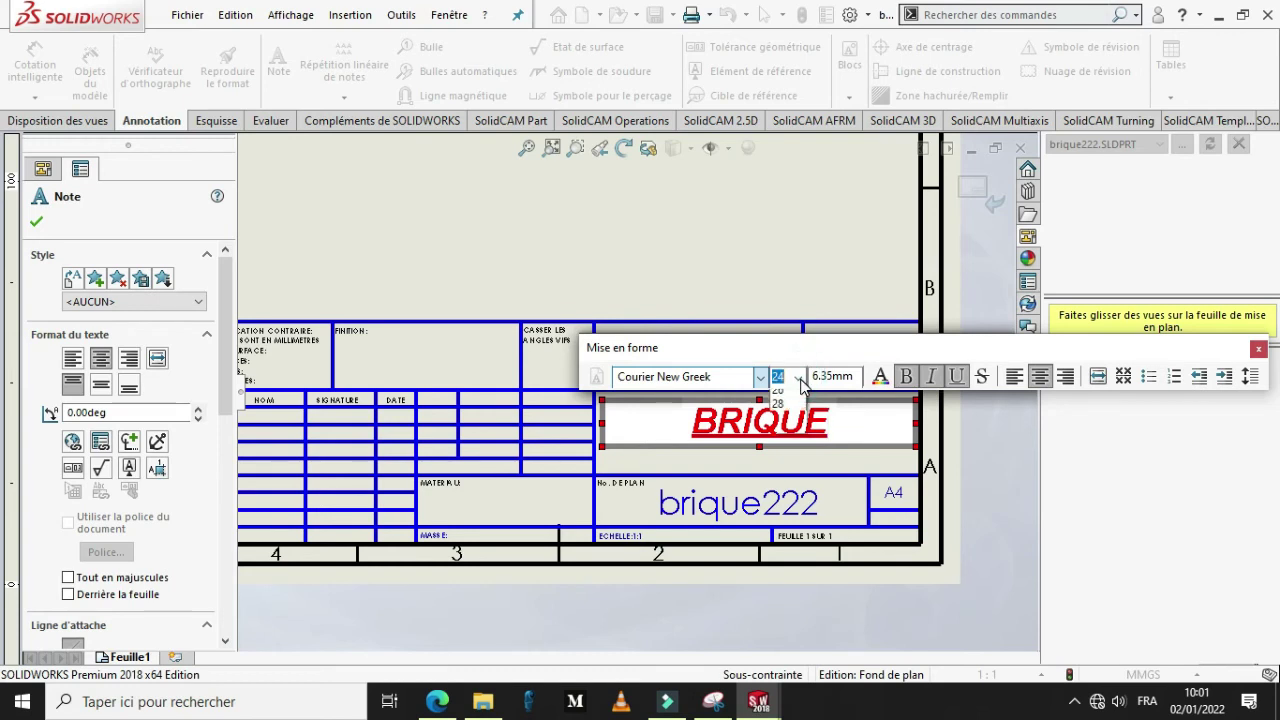
left_click(802, 383)
left_click(800, 379)
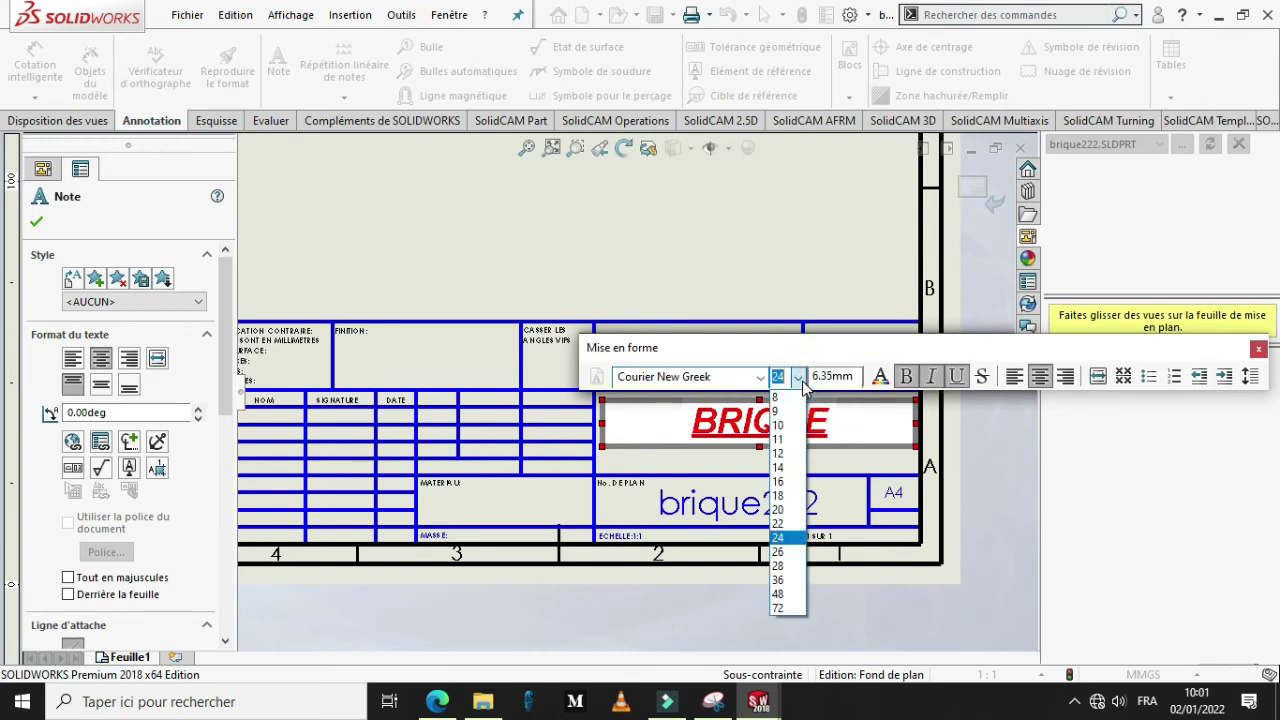
left_click(787, 496)
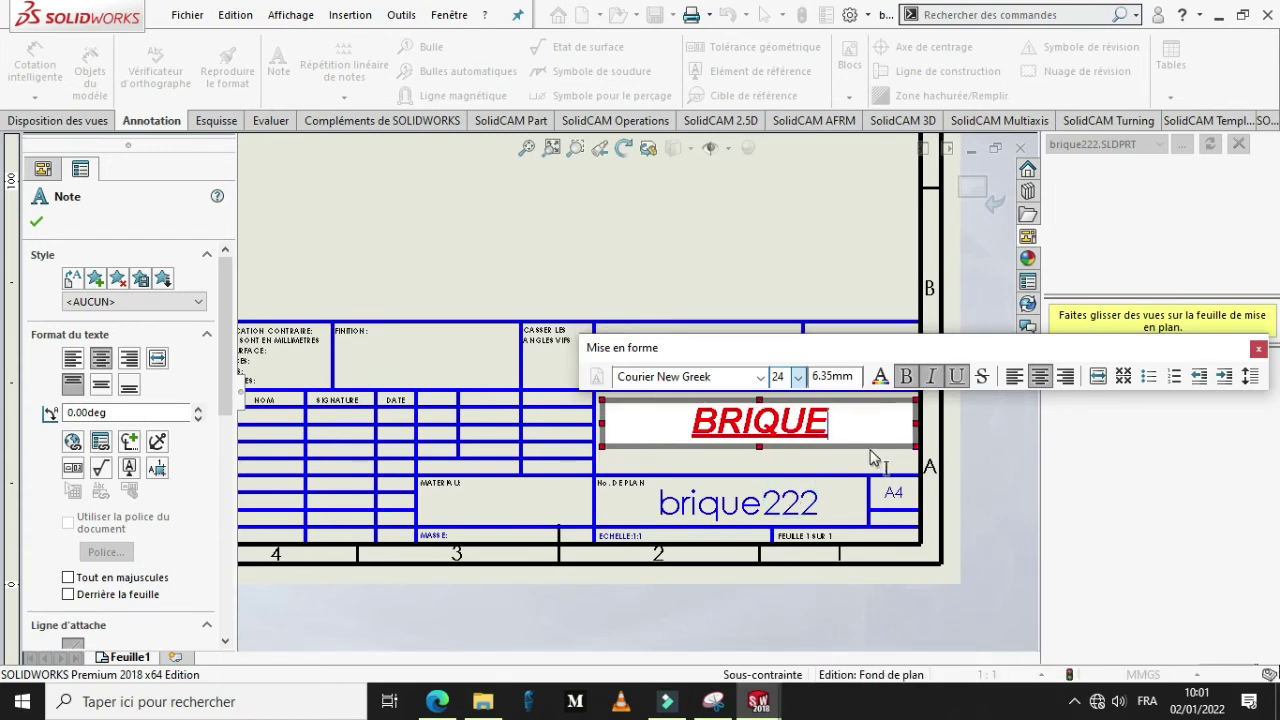
left_click(798, 377)
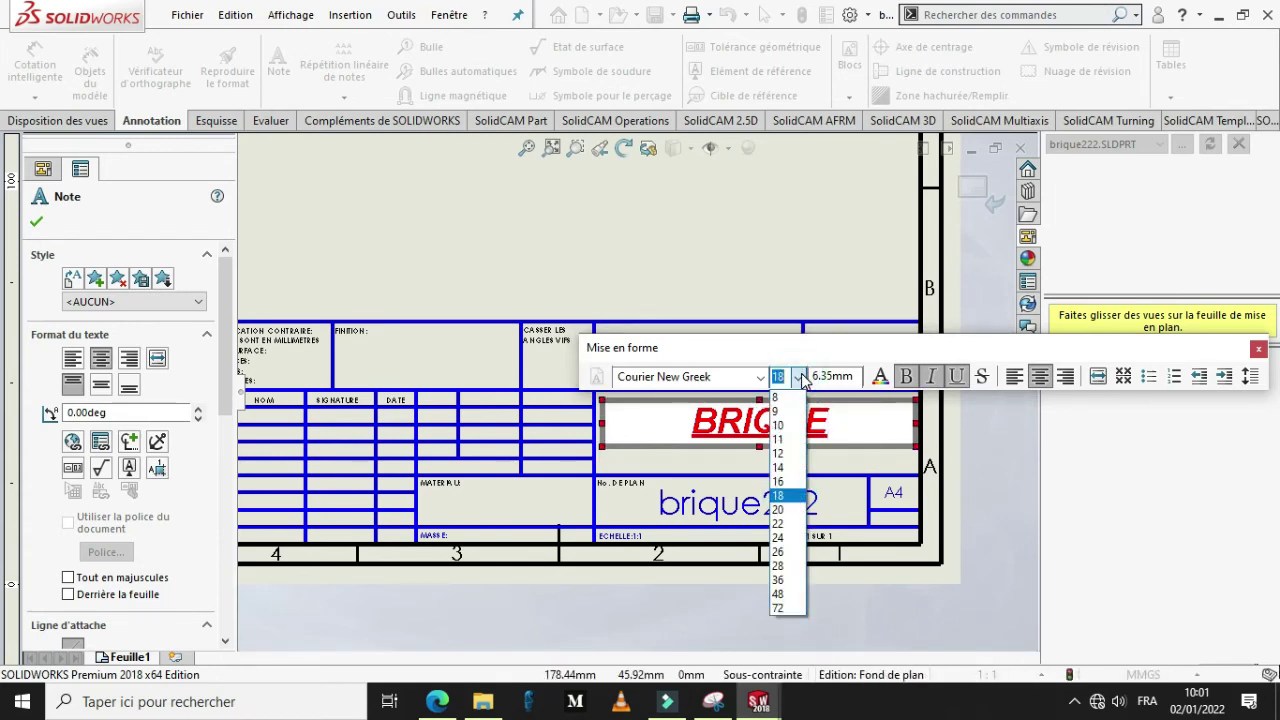
left_click(897, 428)
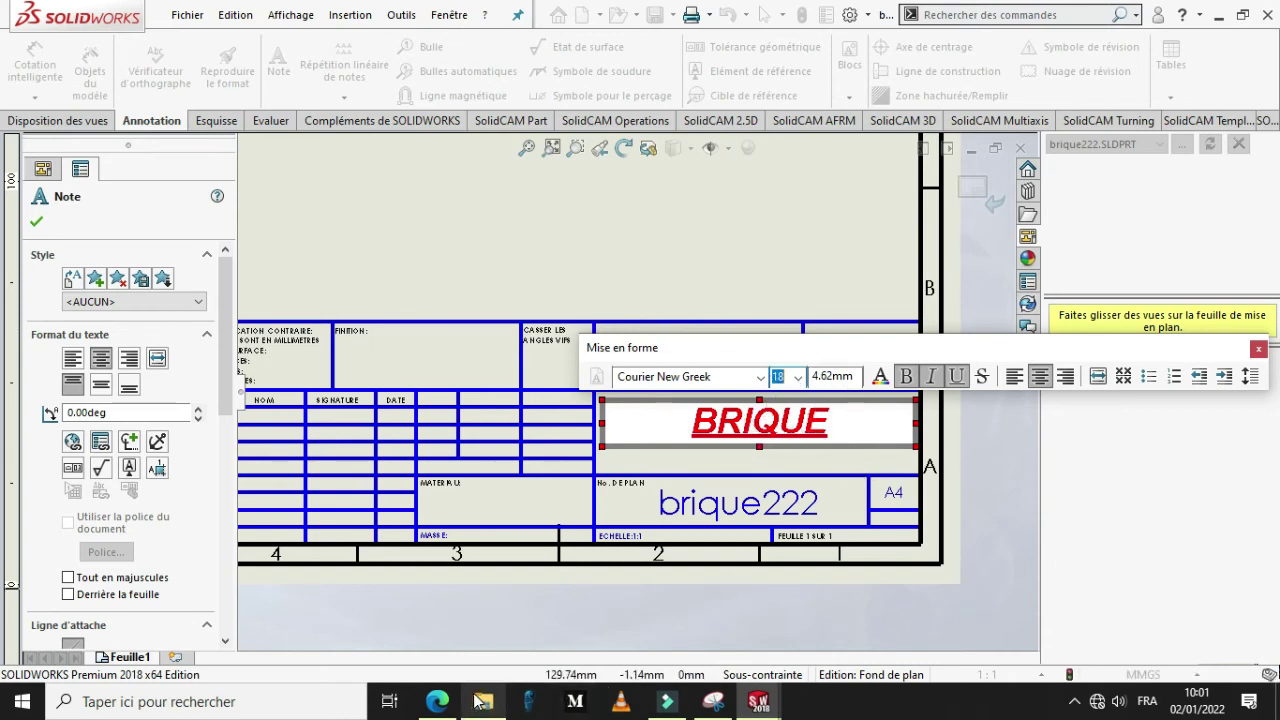
mouse_move(445, 705)
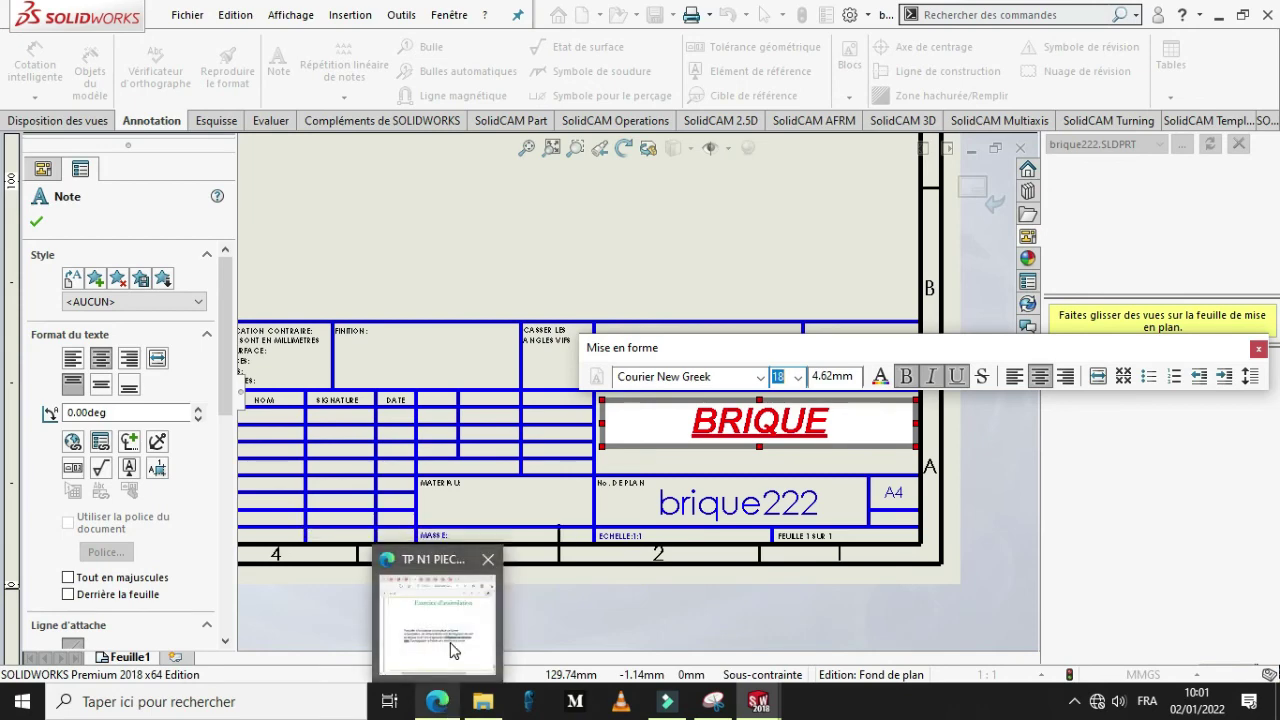
mouse_move(455, 651)
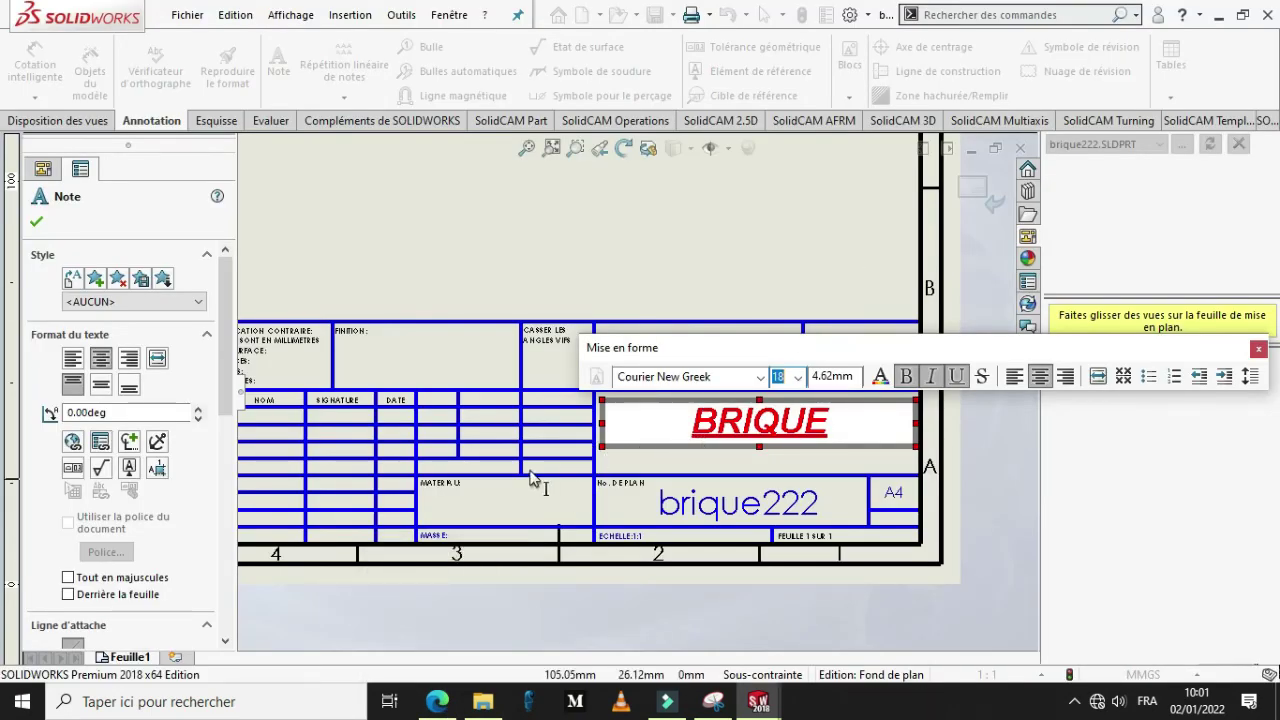
scroll(400, 466, "down", 2)
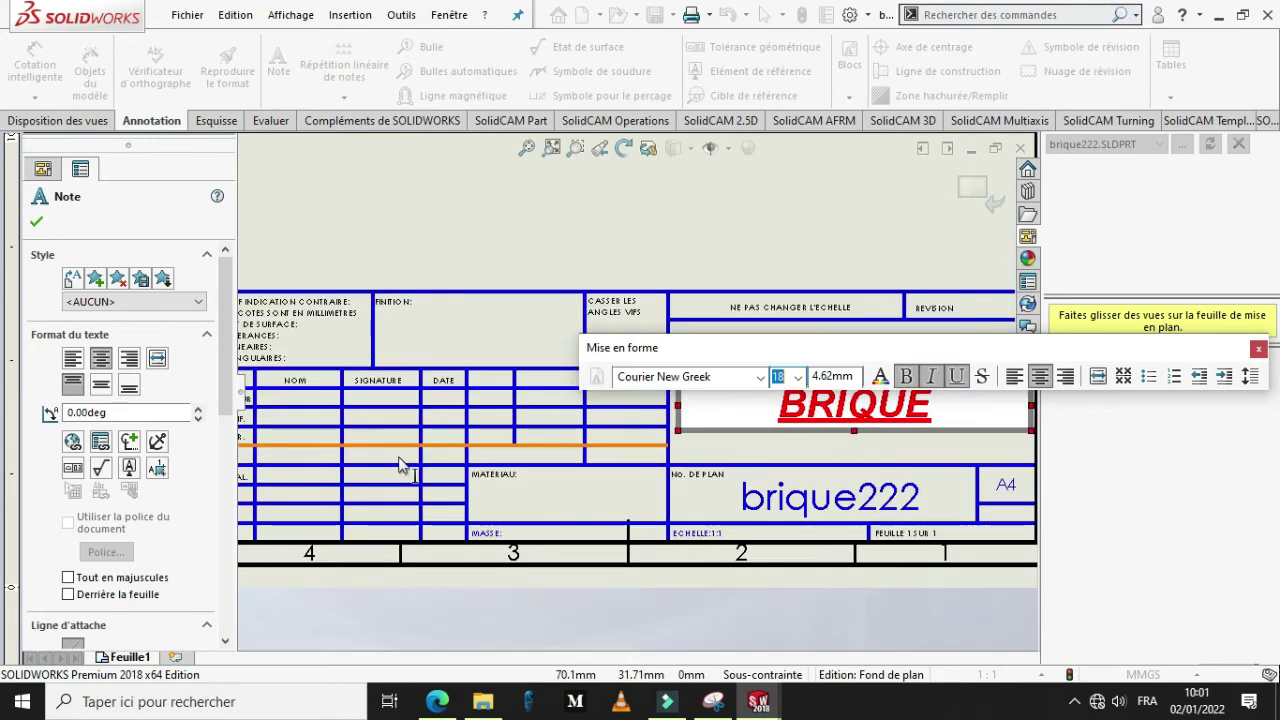
scroll(400, 466, "up", 2)
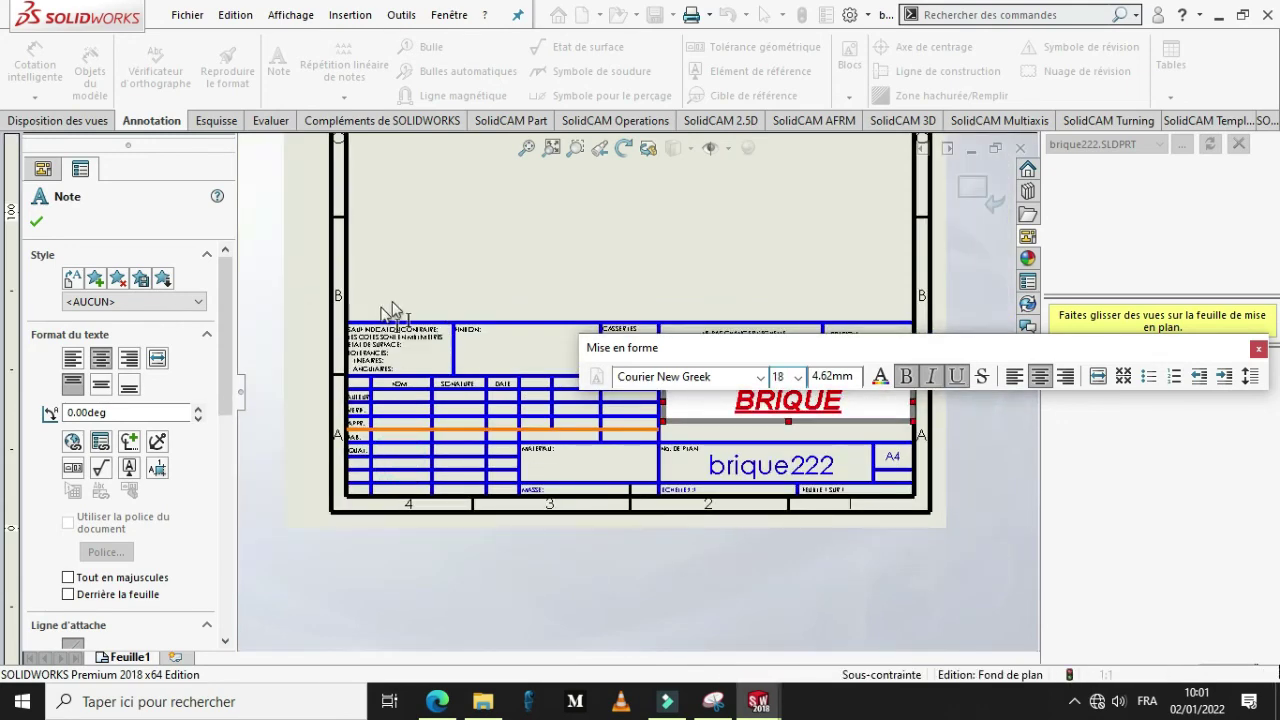
Step: Finish editing the title note and leave the sheet format to return to the drawing sheet
left_click(840, 443)
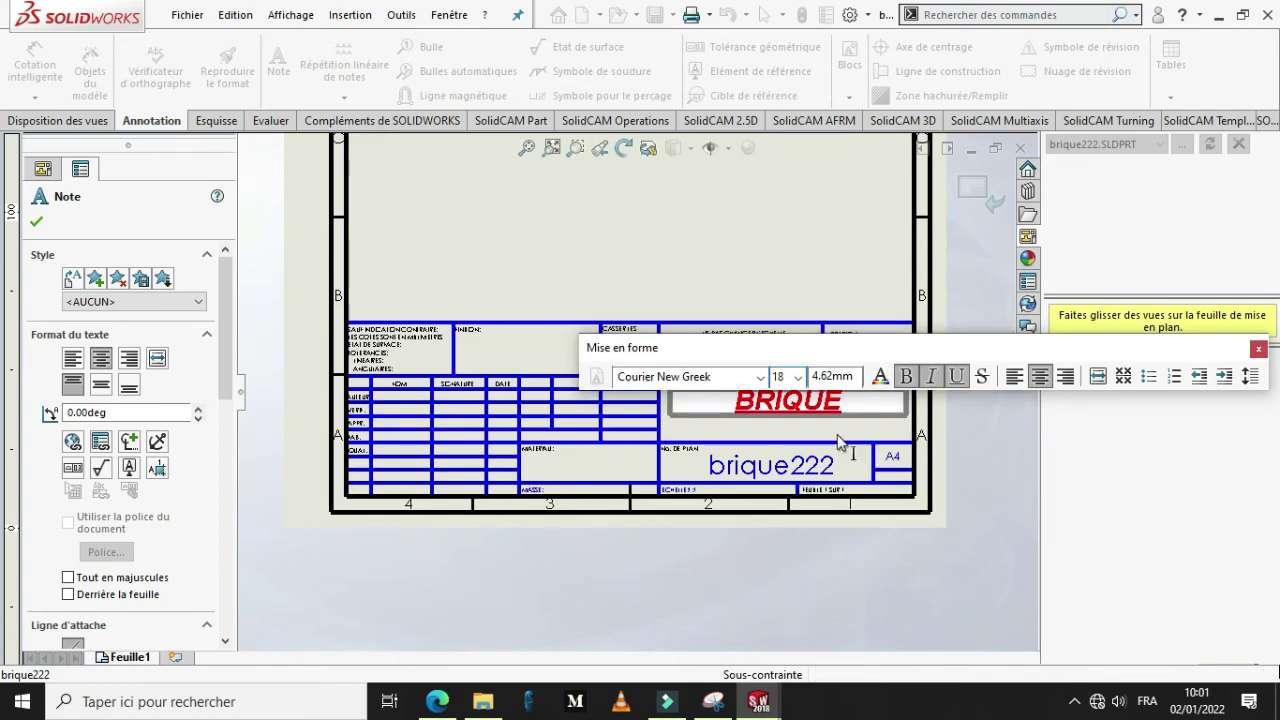
left_click(1259, 347)
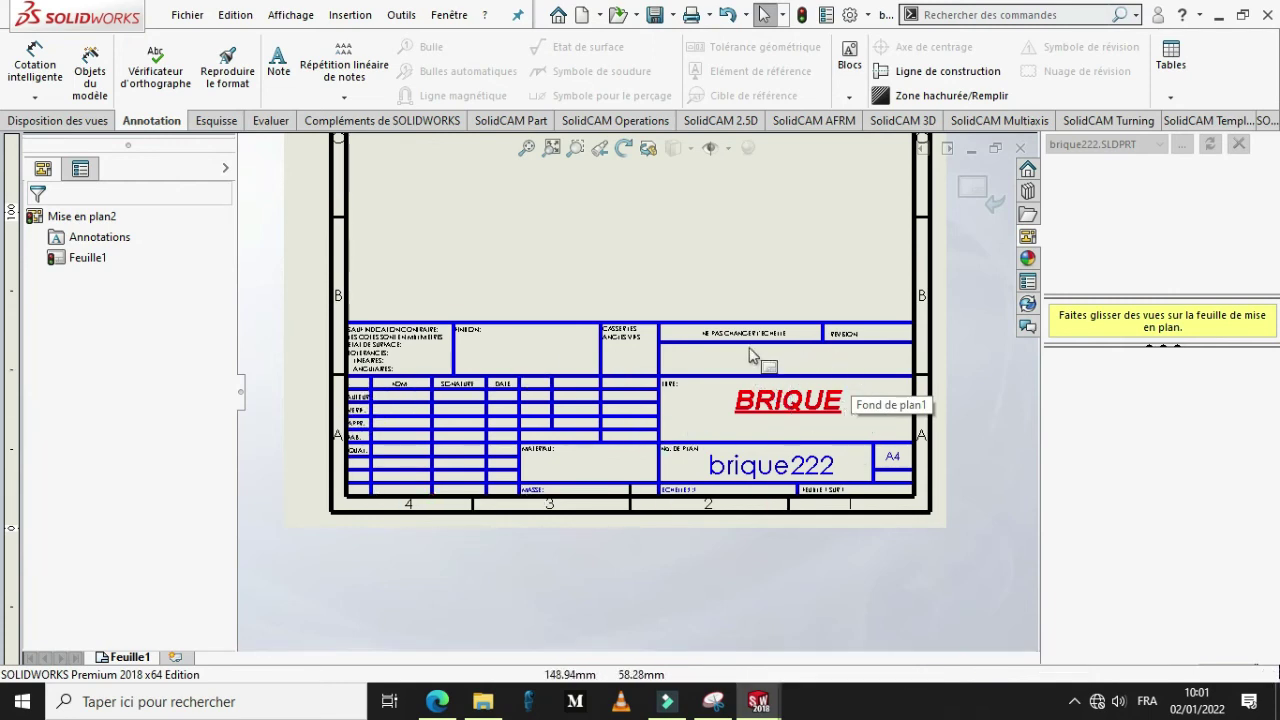
left_click(979, 188)
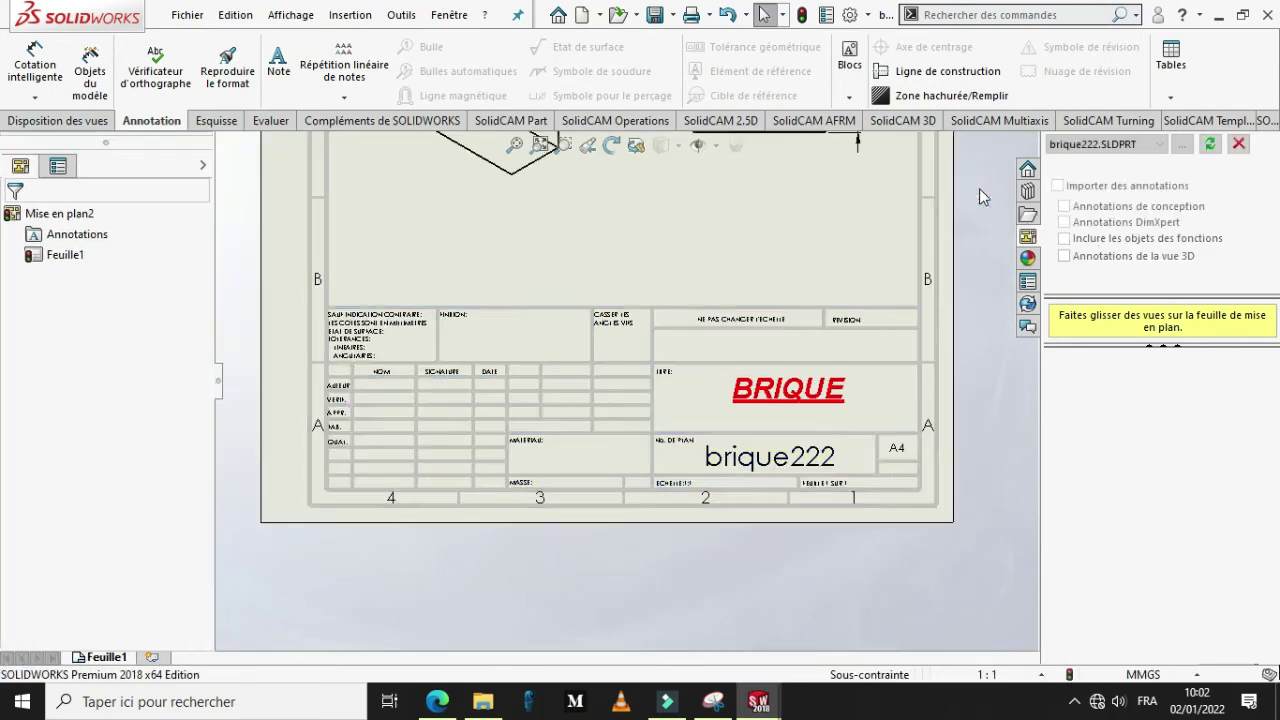
scroll(821, 318, "down", 3)
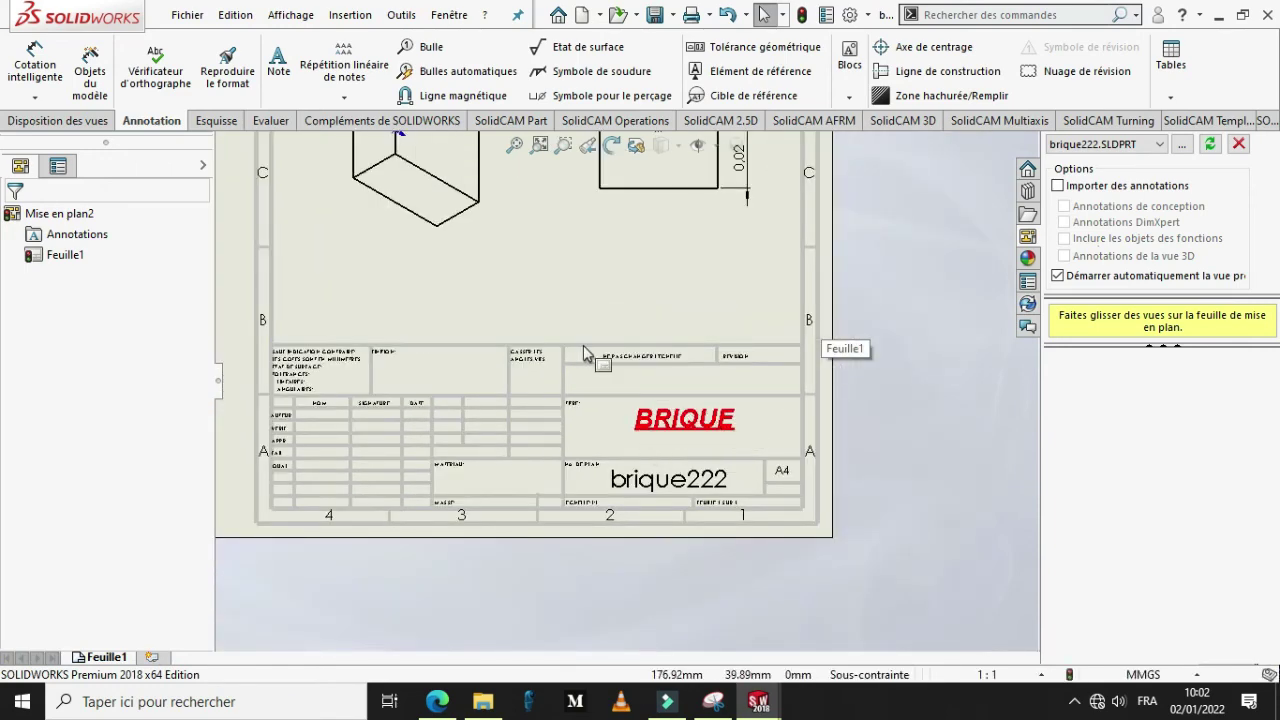
Step: Switch to Microsoft Edge to check the exercise instructions about the drawing and saving the file, and return to the SOLIDWORKS drawing
scroll(586, 354, "up", 5)
scroll(592, 298, "down", 1)
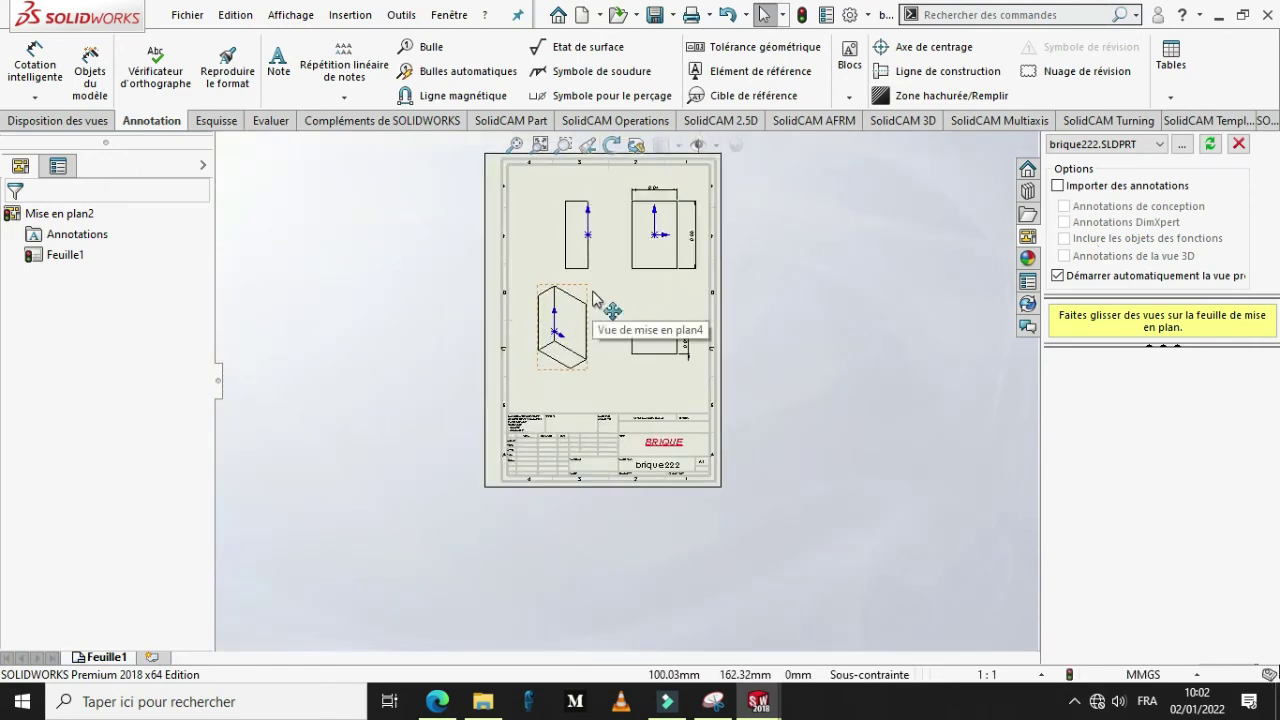
scroll(593, 298, "down", 1)
scroll(592, 298, "down", 1)
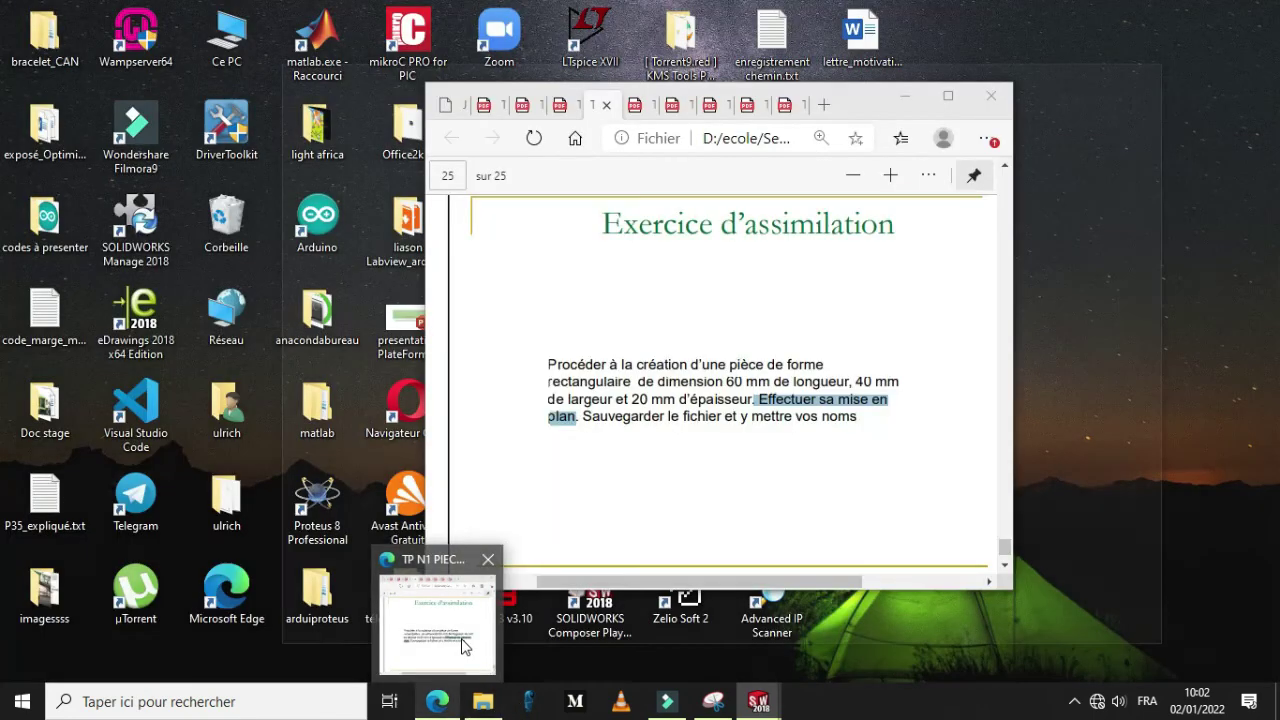
left_click(463, 643)
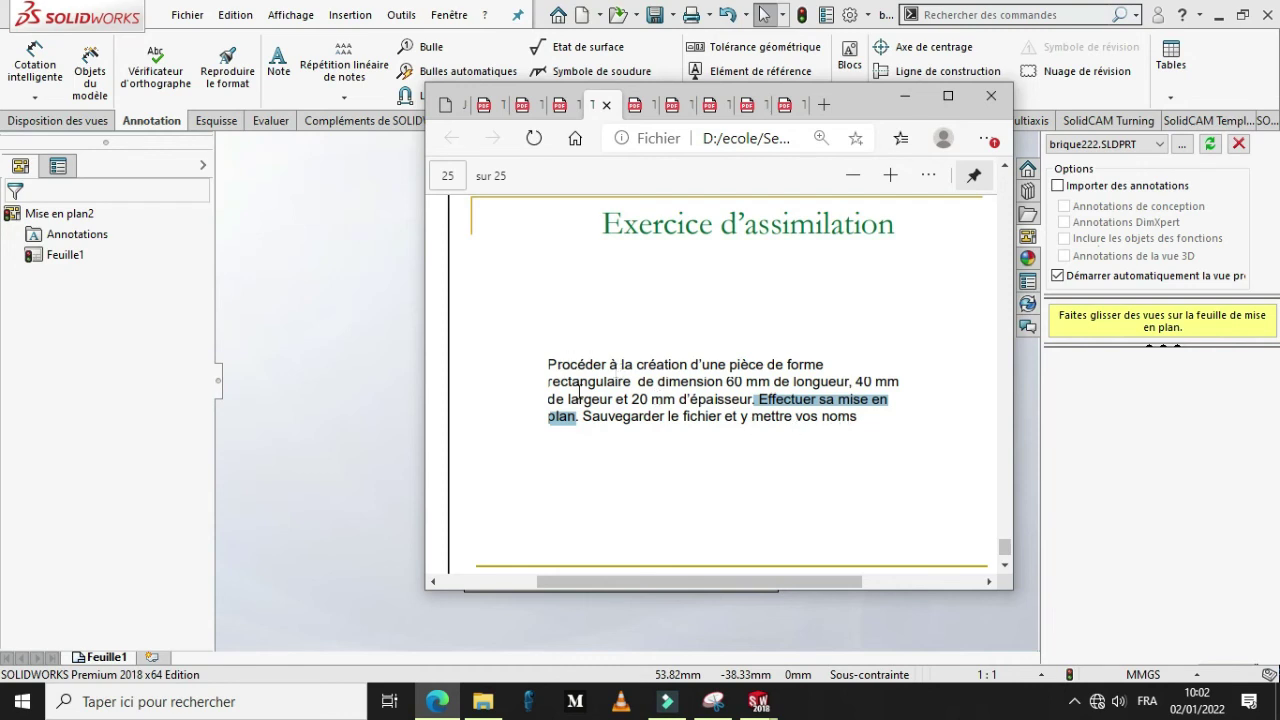
left_click(265, 385)
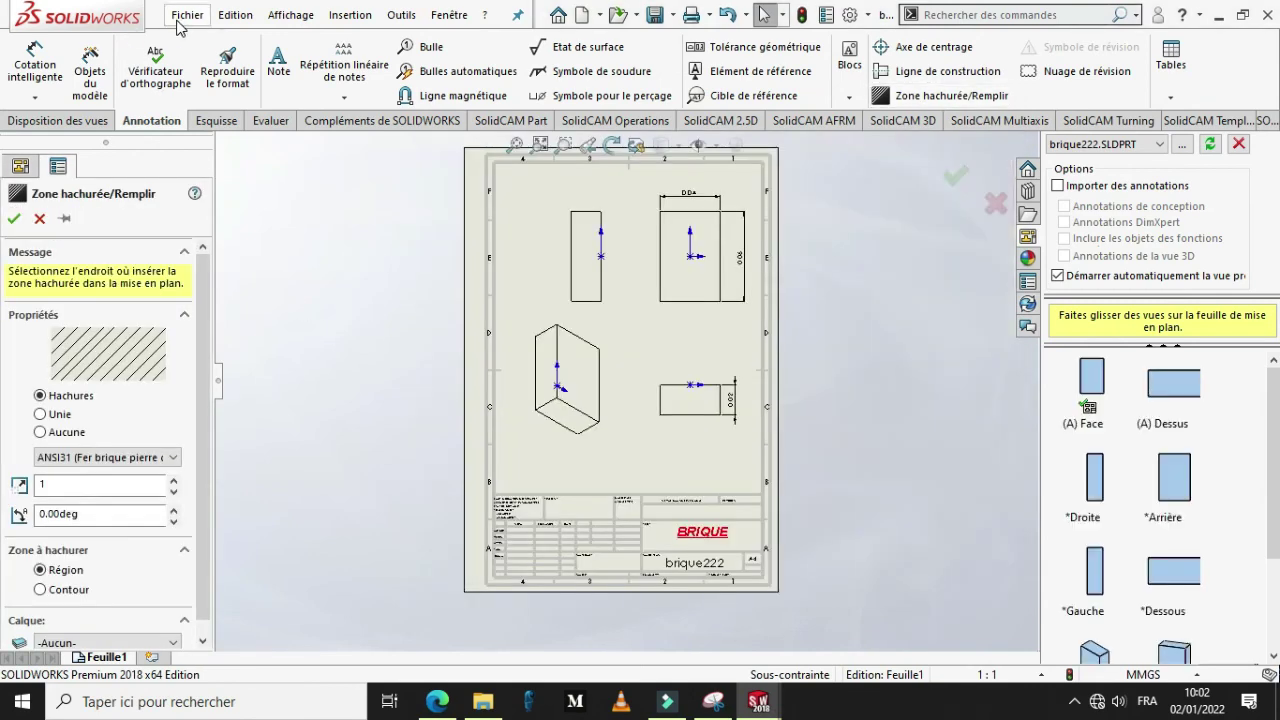
Step: Save the drawing under the new name MISE_EN_PLAN.SLDDRW in the dossier_video1 folder
left_click(180, 17)
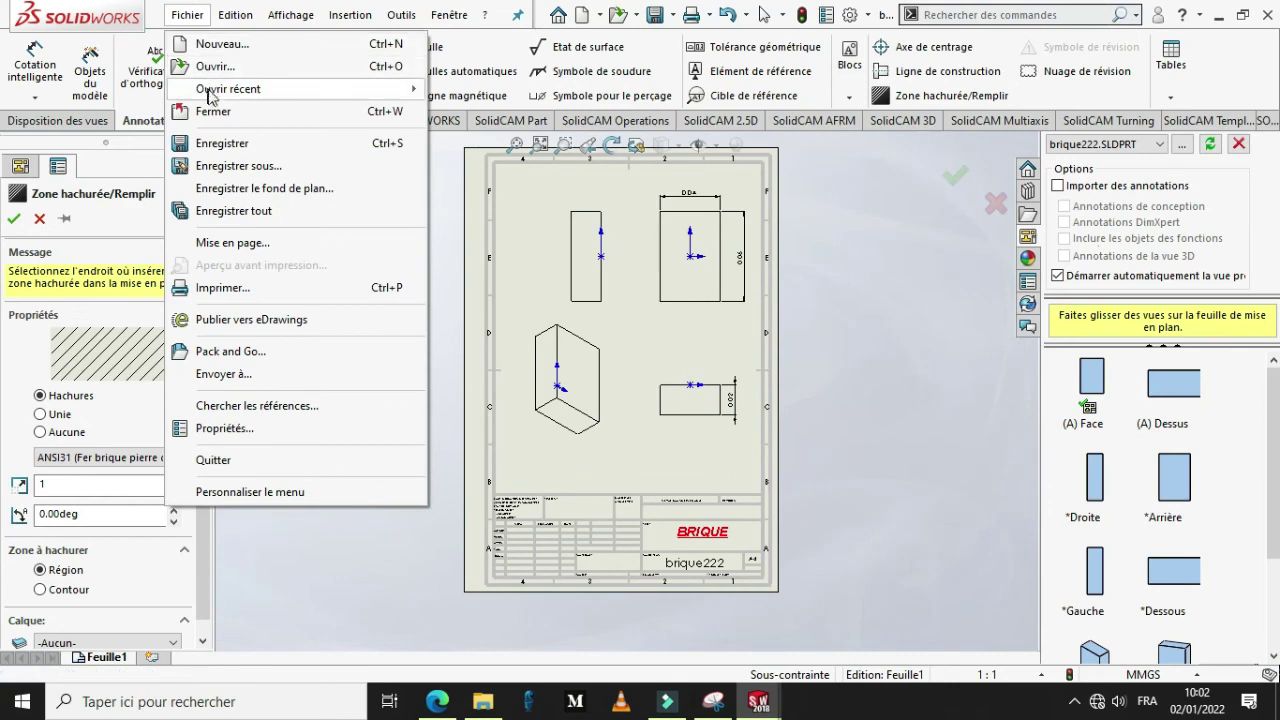
left_click(221, 167)
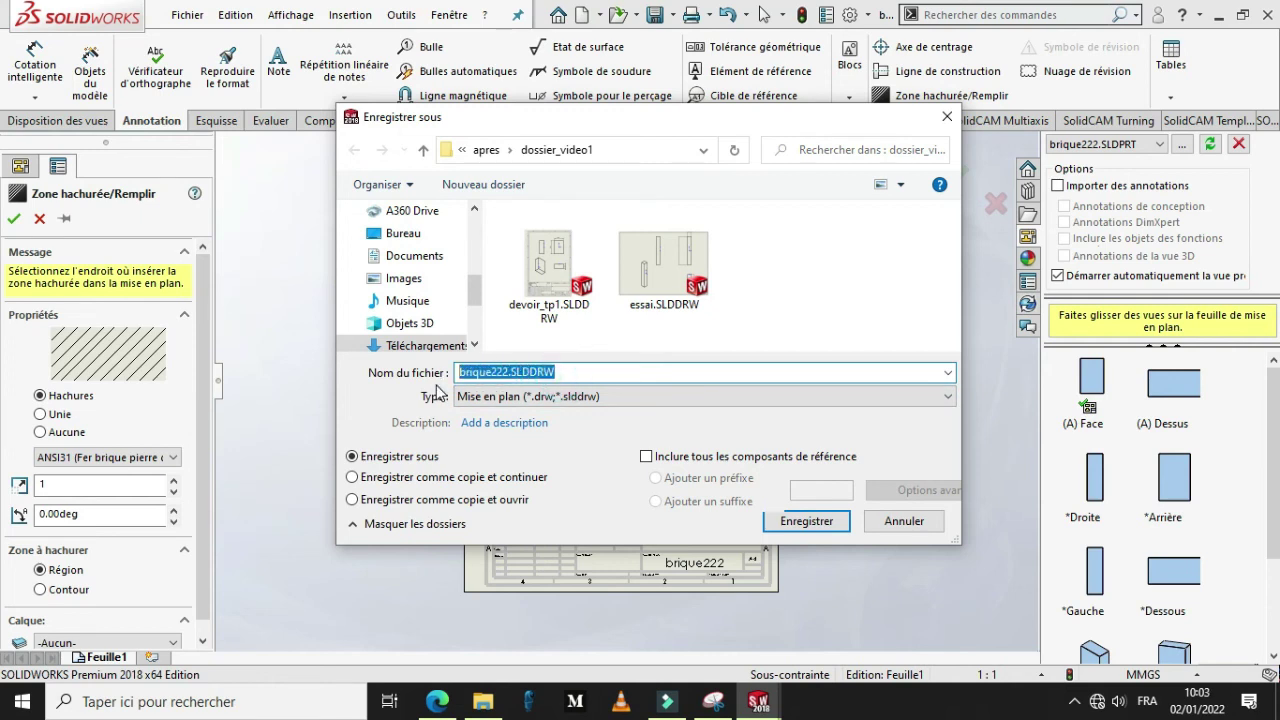
key("End")
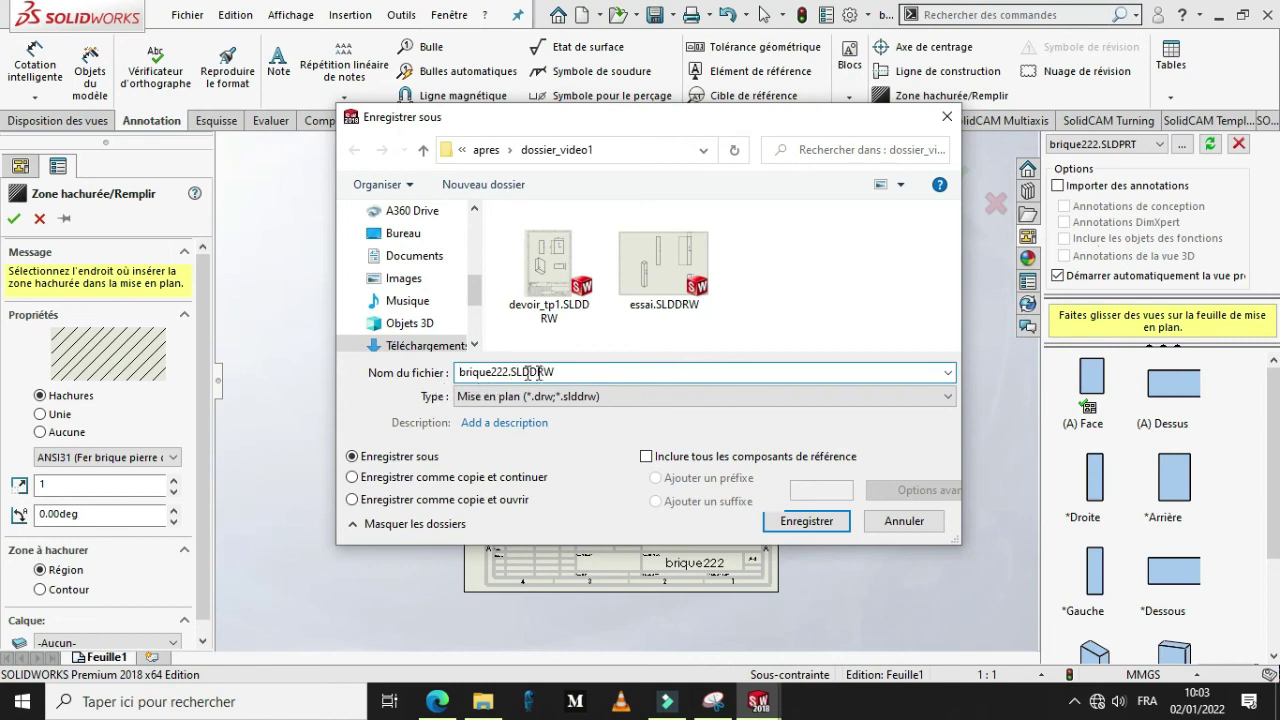
left_click_drag(566, 372, 397, 379)
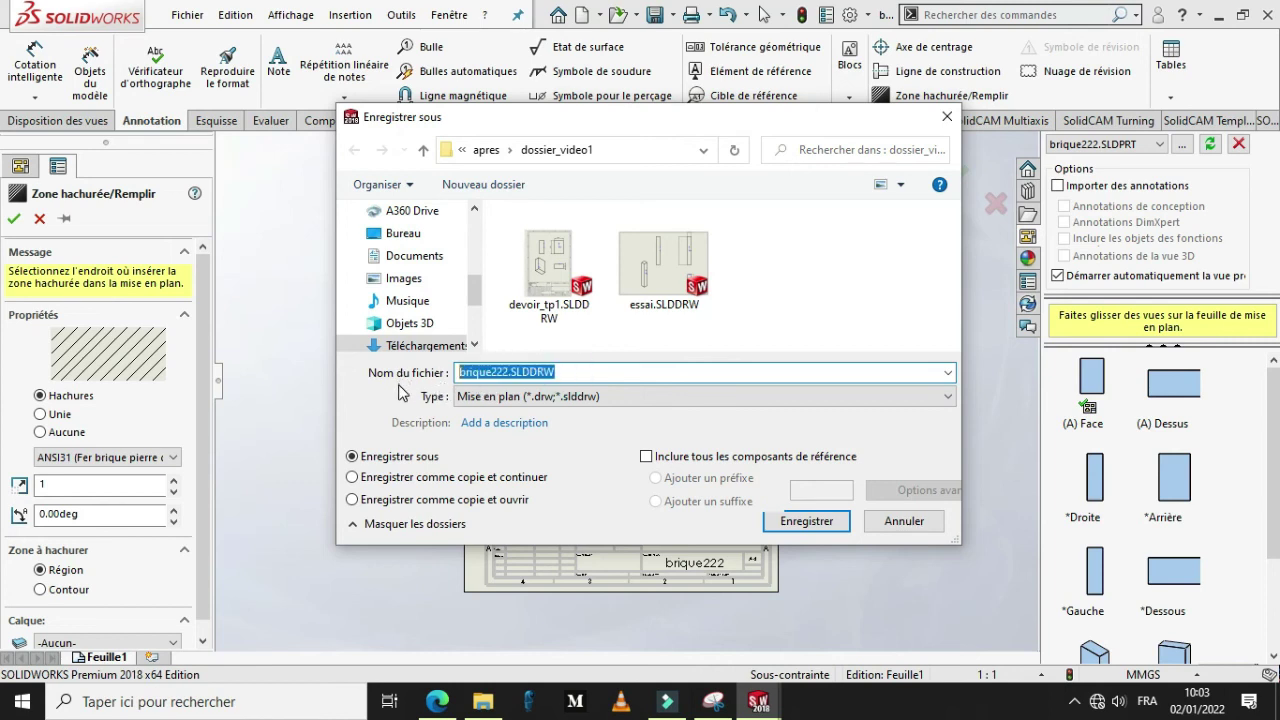
left_click(510, 372)
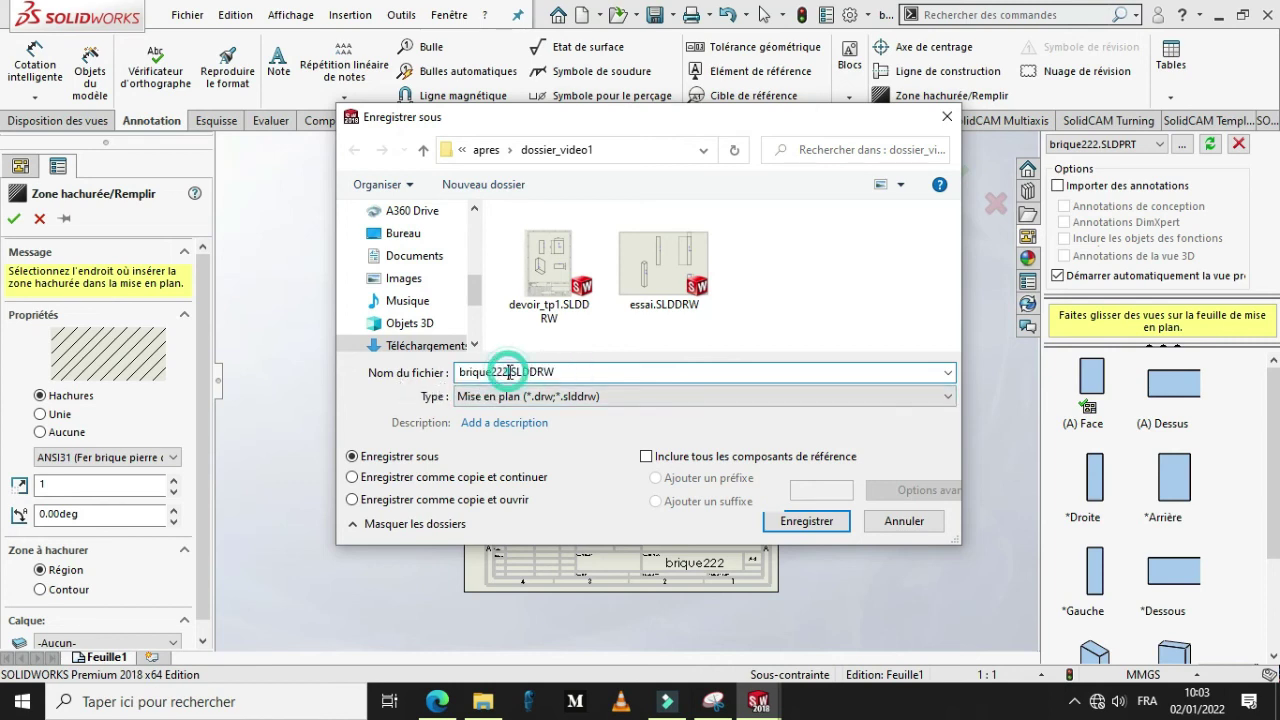
key("BackSpace")
key("BackSpace")
key("BackSpace")
key("BackSpace")
key("BackSpace")
key("BackSpace")
key("BackSpace")
key("BackSpace")
key("BackSpace")
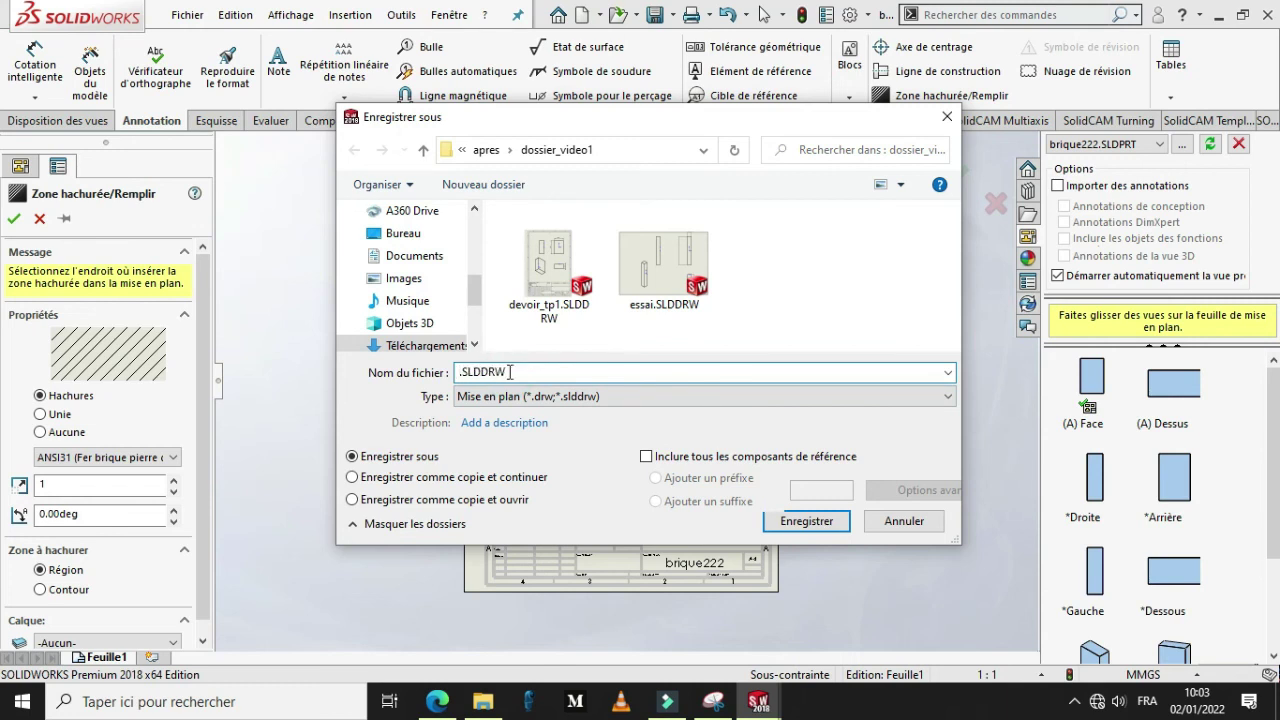
type("MISE")
type("8EN")
key("BackSpace")
key("BackSpace")
key("BackSpace")
type("EN")
key("BackSpace")
key("BackSpace")
key("BackSpace")
type("EN PL")
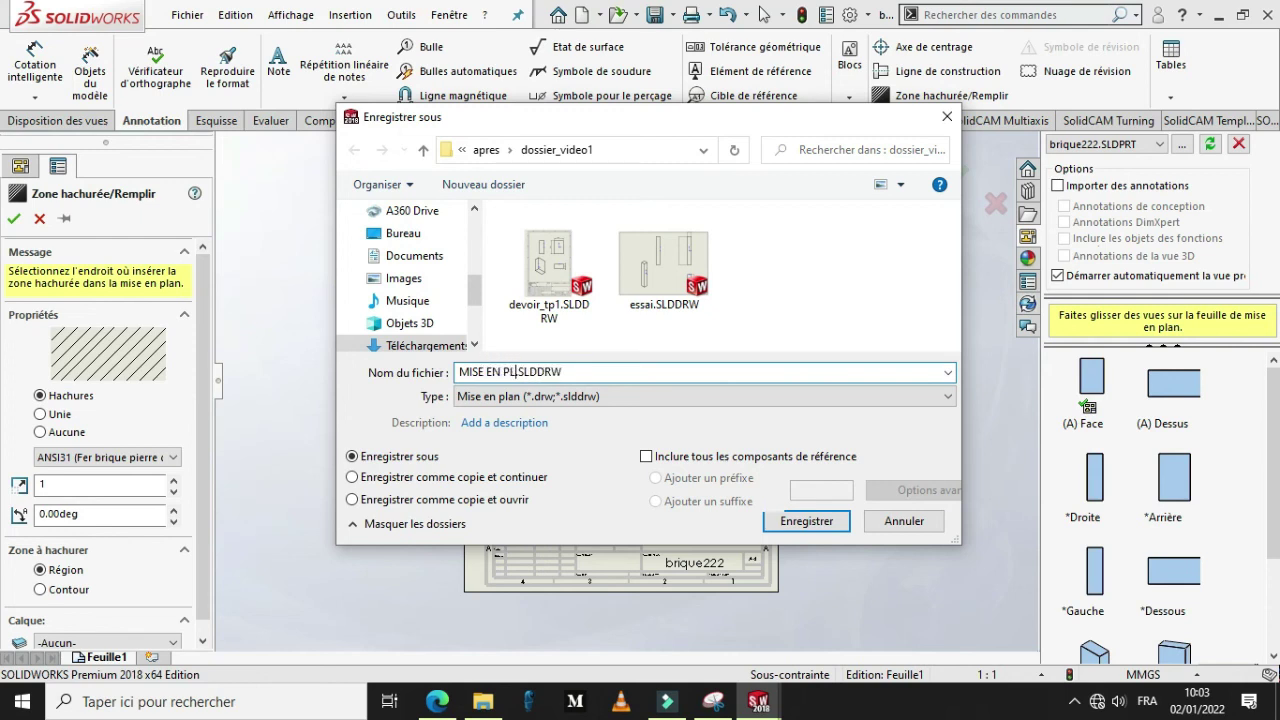
type("AN")
key("BackSpace")
type("_")
key("BackSpace")
type("_")
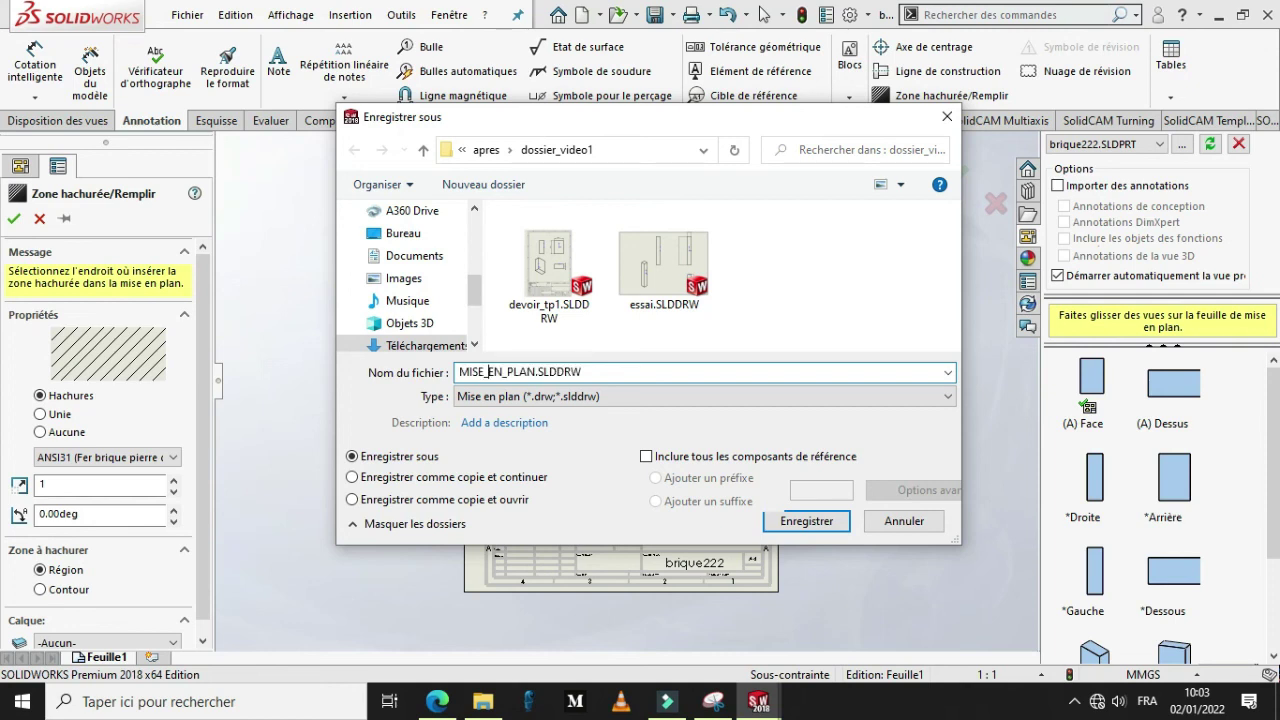
left_click(786, 524)
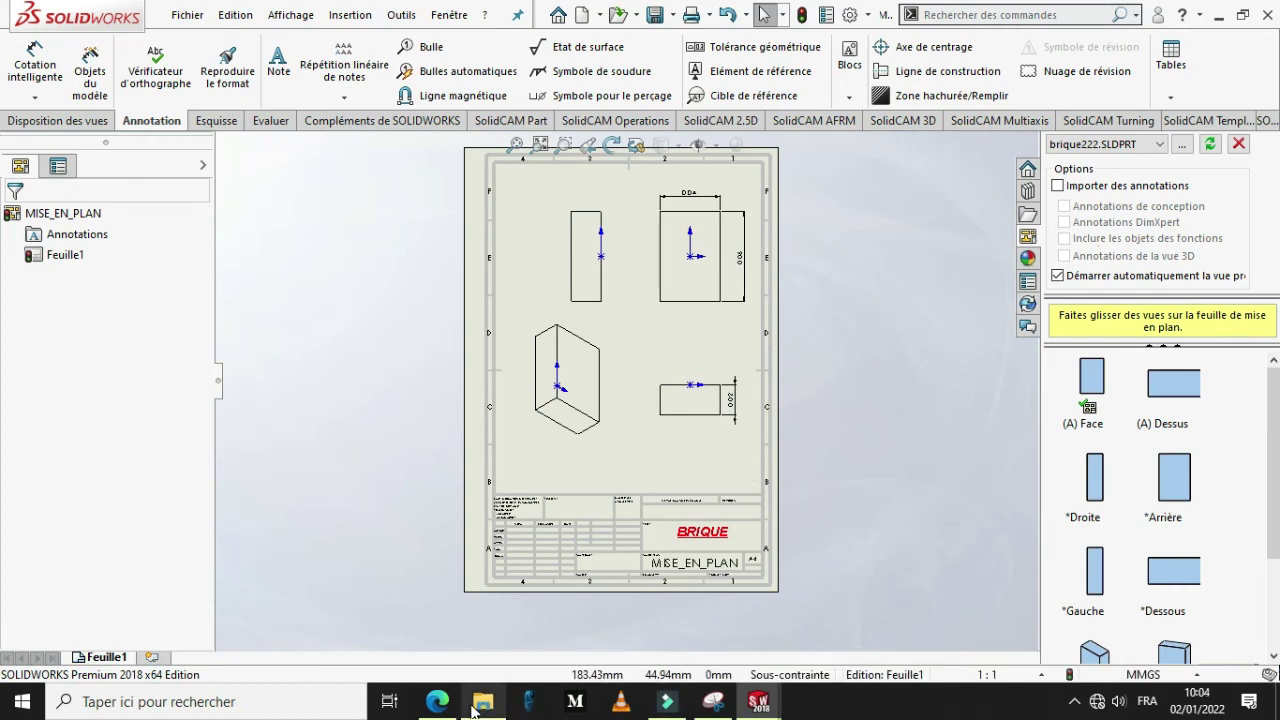
Step: Switch to Microsoft Edge to reread the exercise statement, and return to the MISE_EN_PLAN drawing in SOLIDWORKS
mouse_move(452, 706)
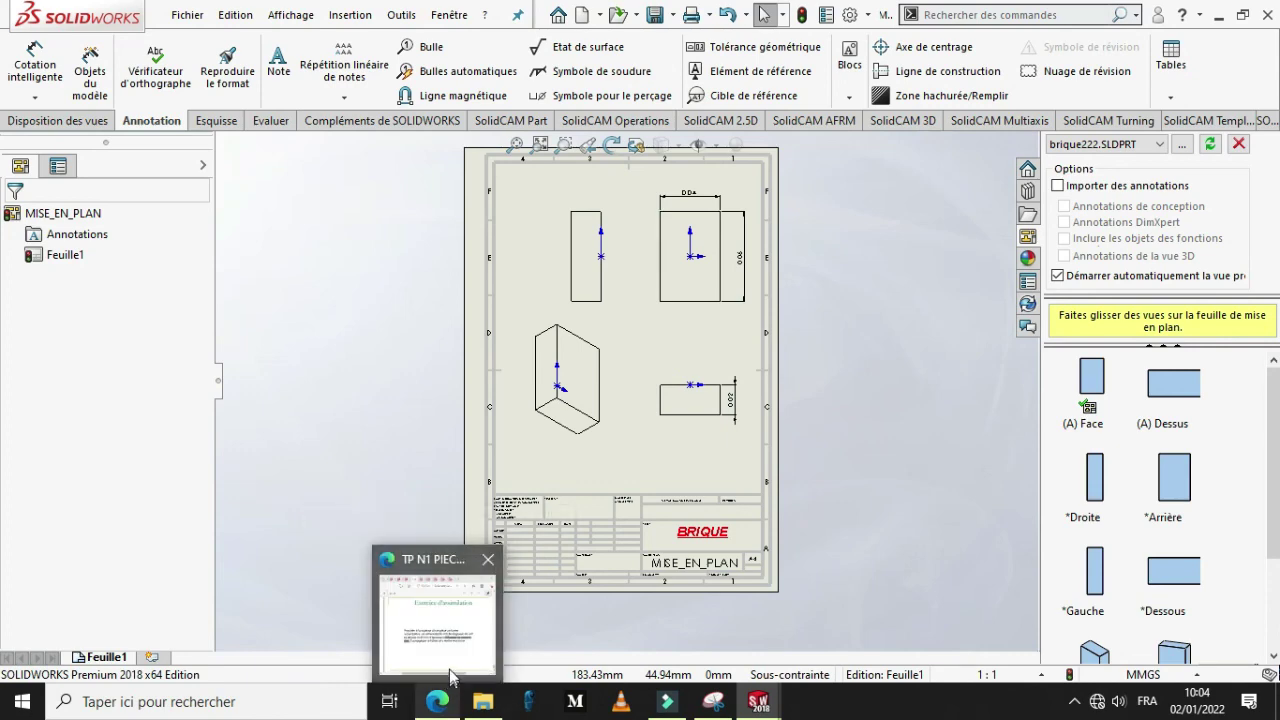
mouse_move(450, 676)
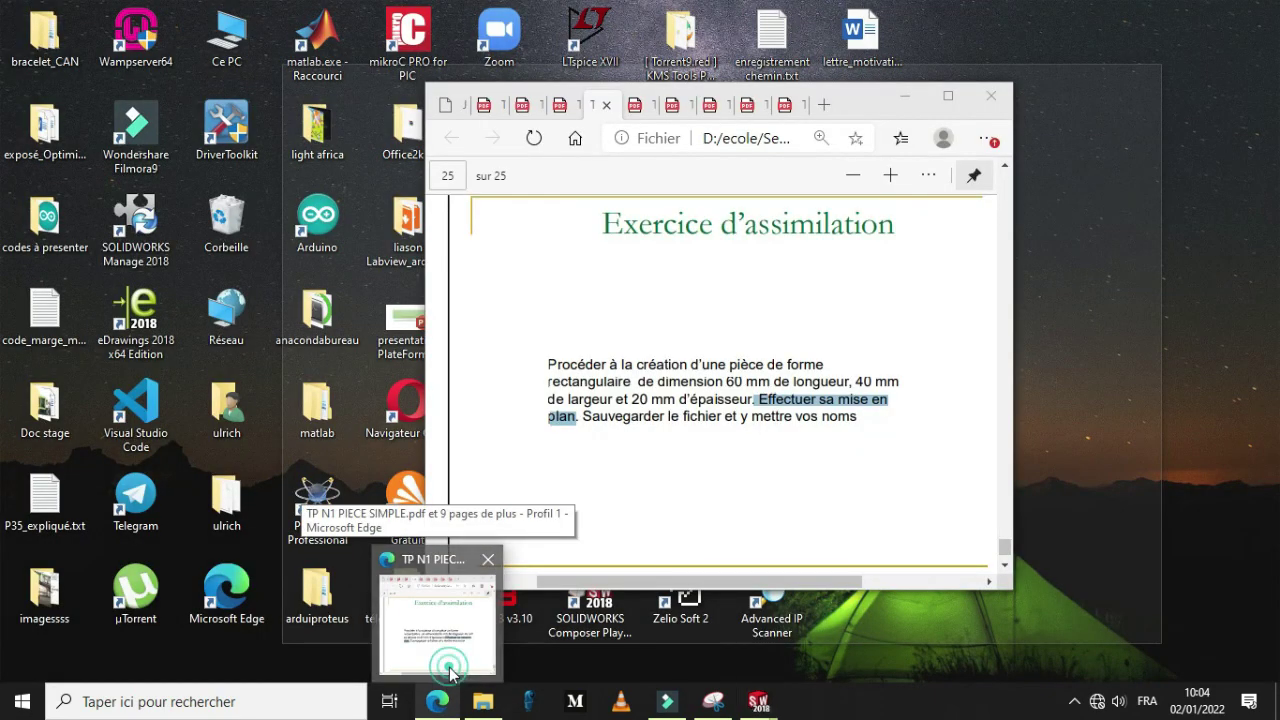
left_click(450, 674)
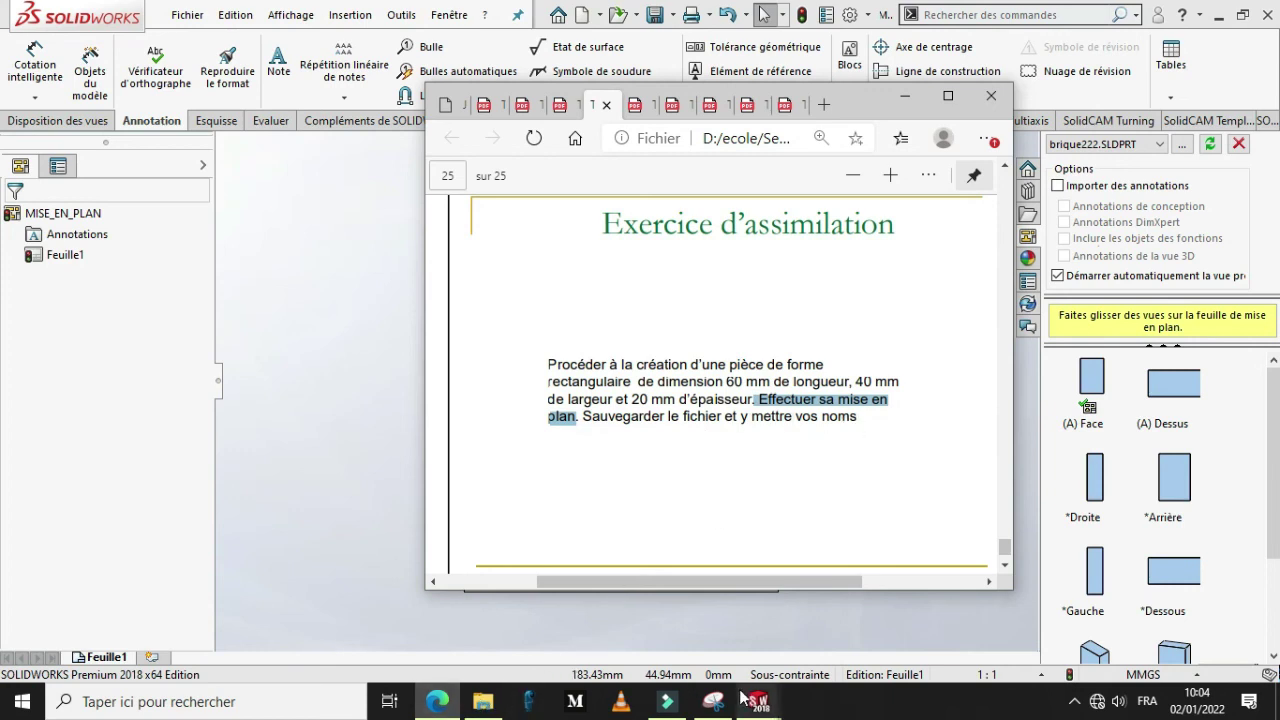
mouse_move(752, 700)
mouse_move(737, 655)
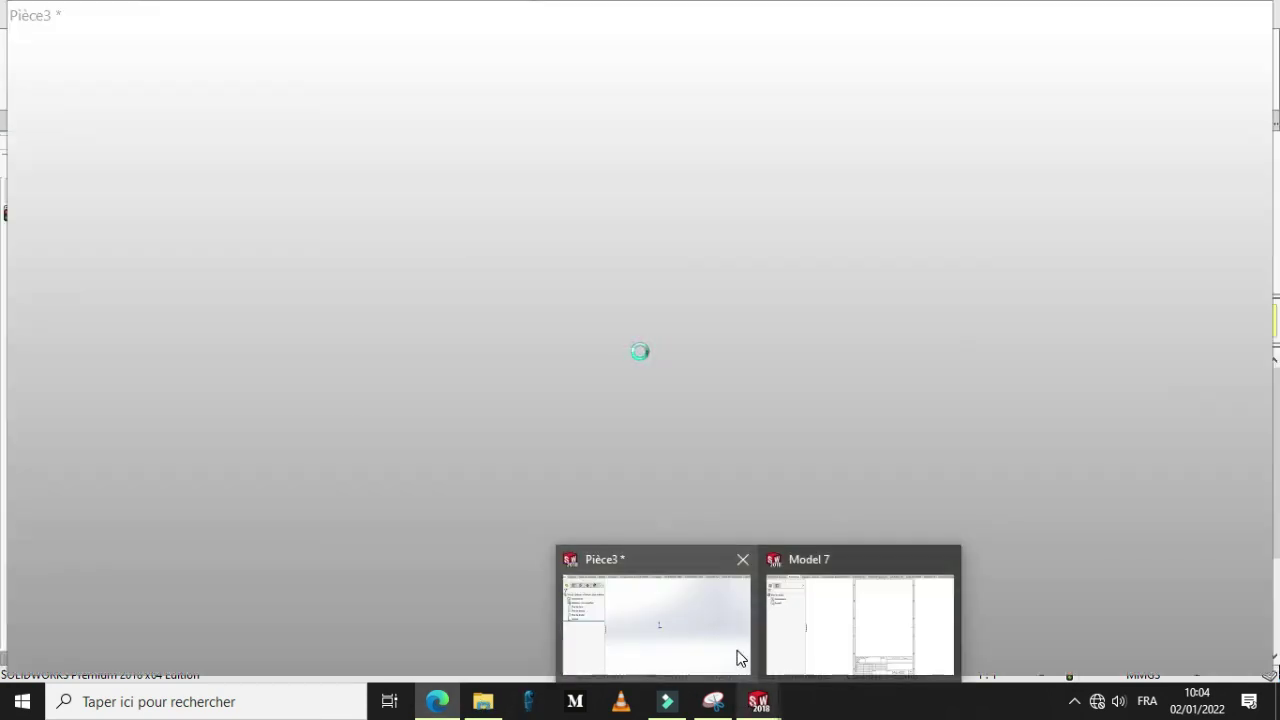
left_click(736, 653)
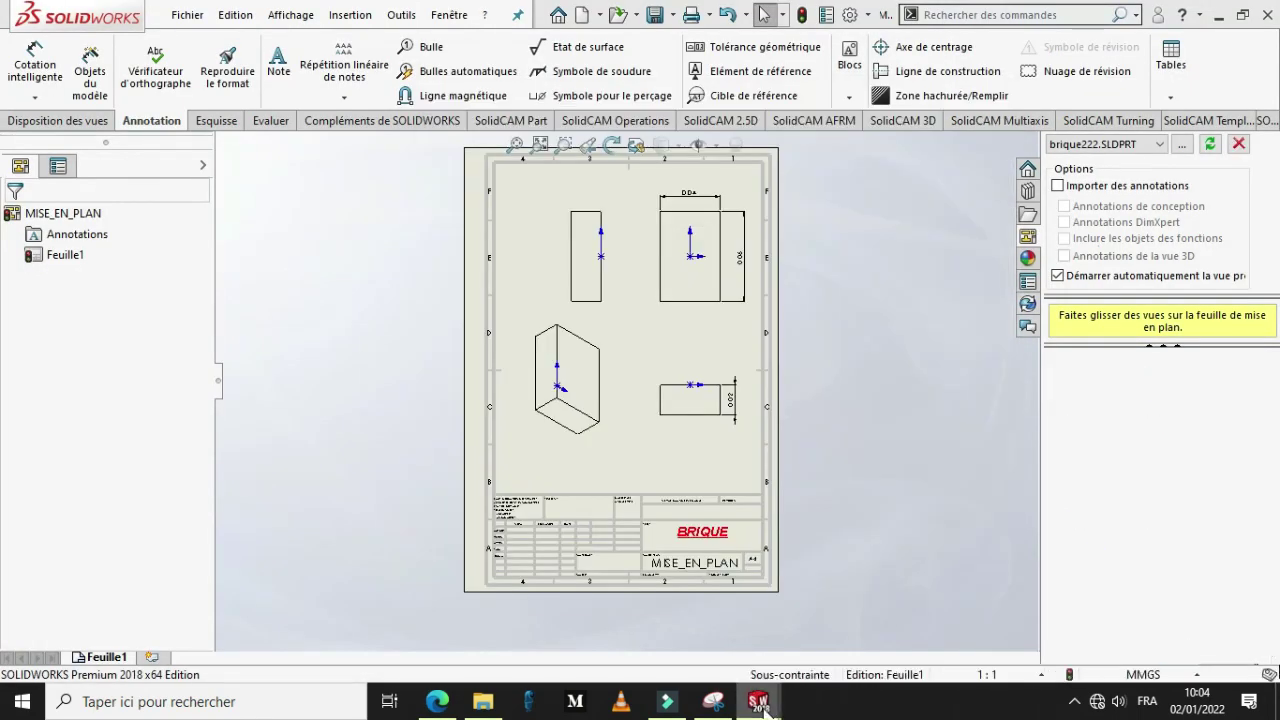
mouse_move(760, 705)
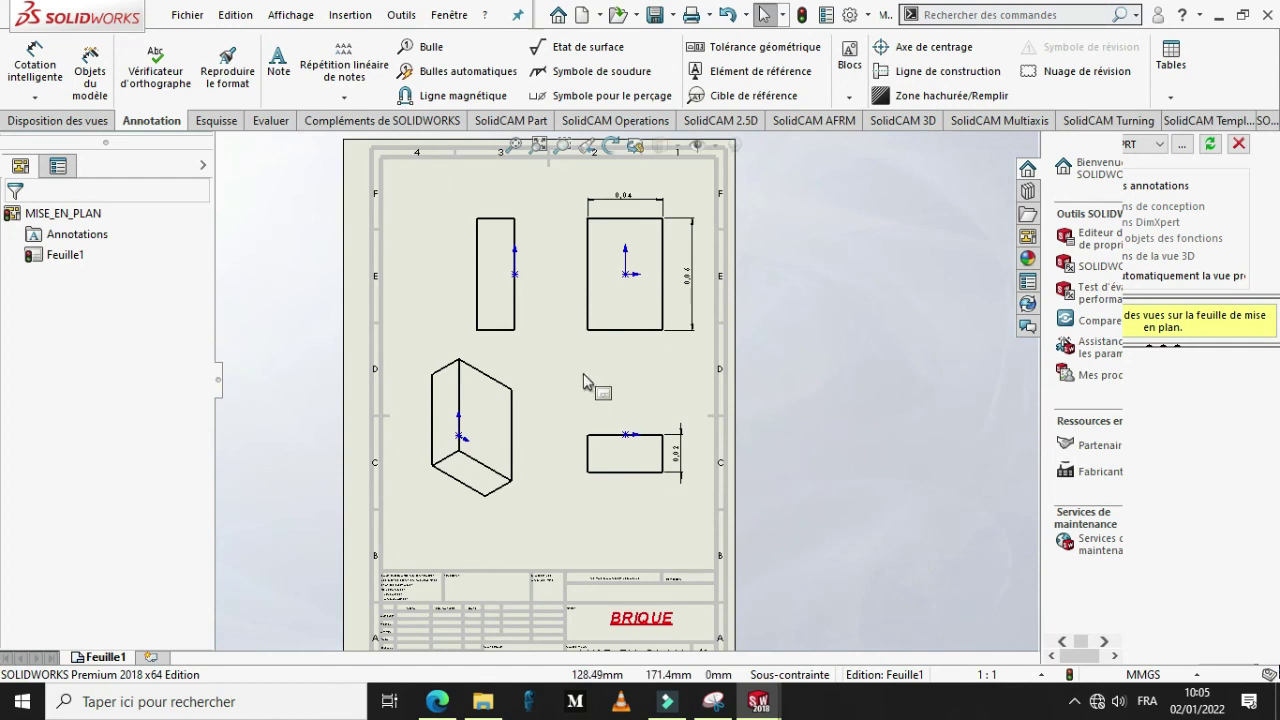
Step: Examine the projected views of the block and their dimensions on the drawing sheet
scroll(586, 381, "down", 1)
scroll(586, 381, "down", 1)
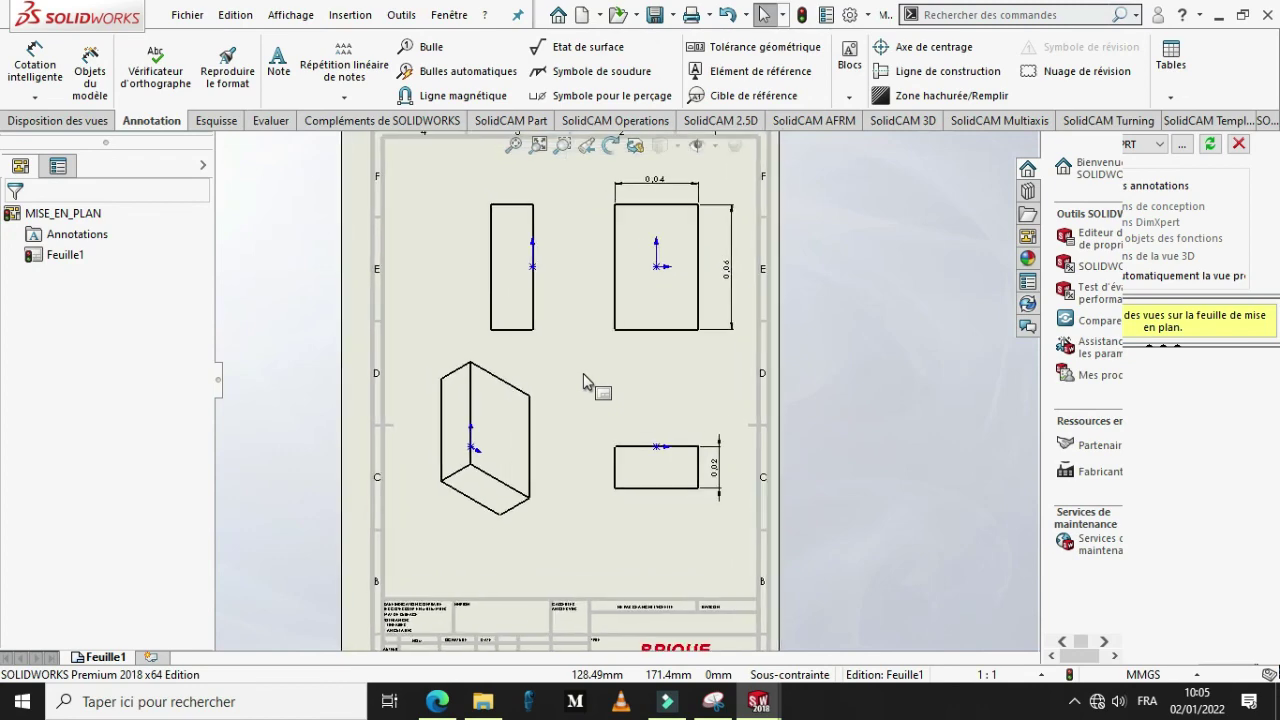
scroll(586, 381, "down", 1)
scroll(645, 378, "down", 1)
scroll(645, 378, "down", 1)
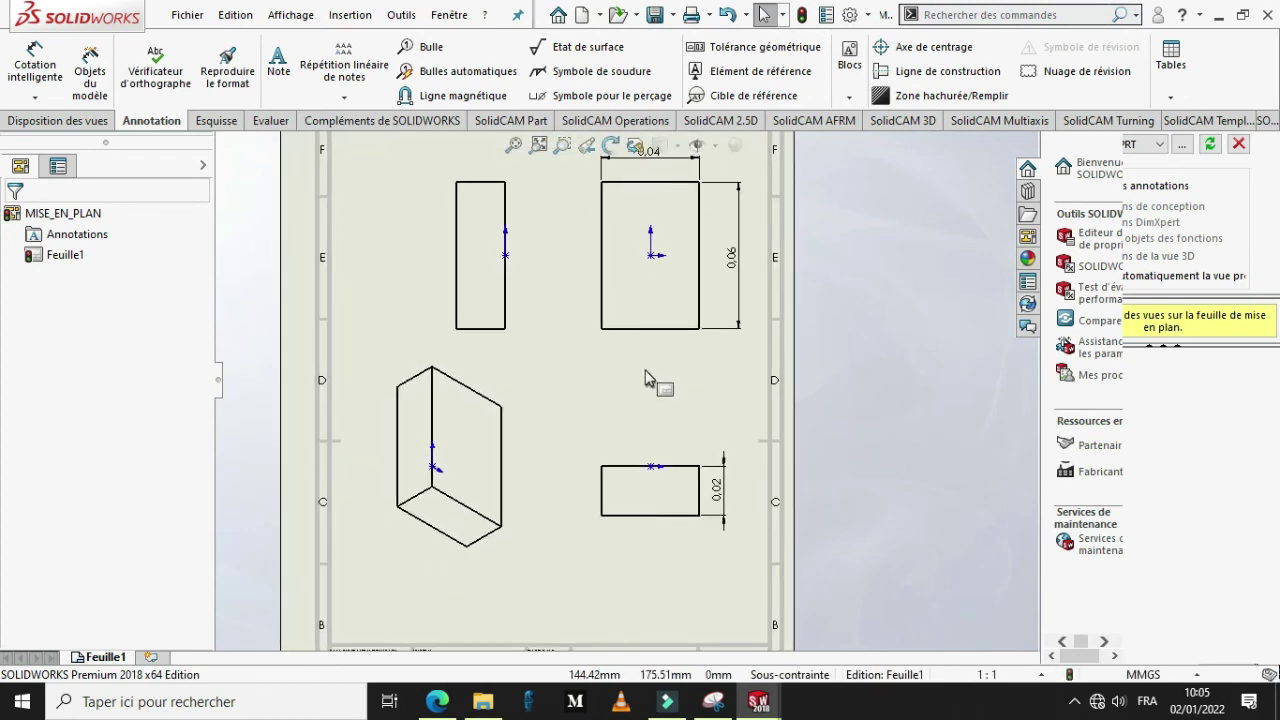
scroll(645, 378, "down", 1)
scroll(645, 378, "down", 1)
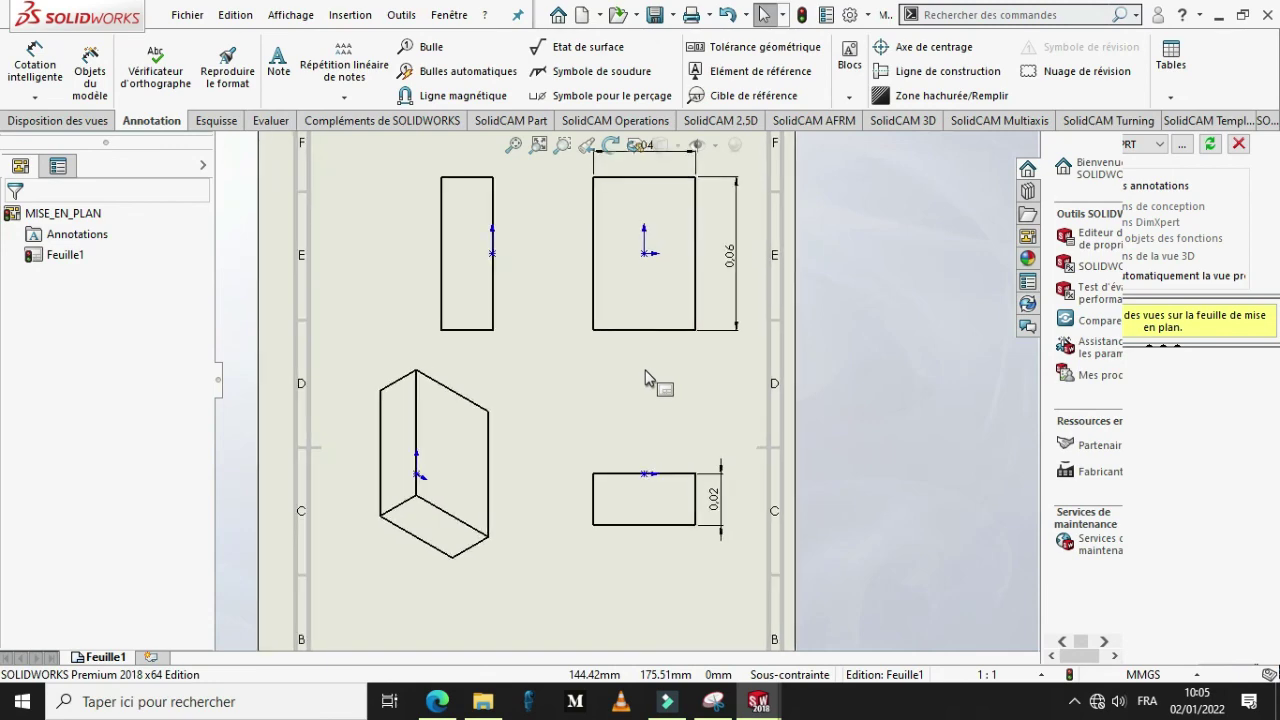